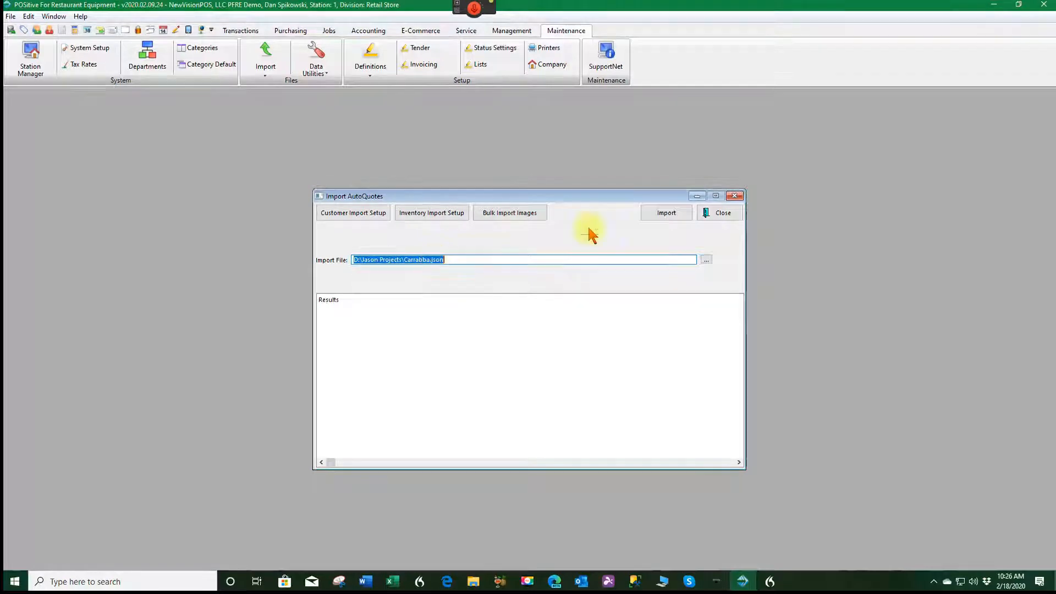
Start the AutoQuotes import of Carrabba.json, accept the linked vendors and verify all inventory items
click(666, 214)
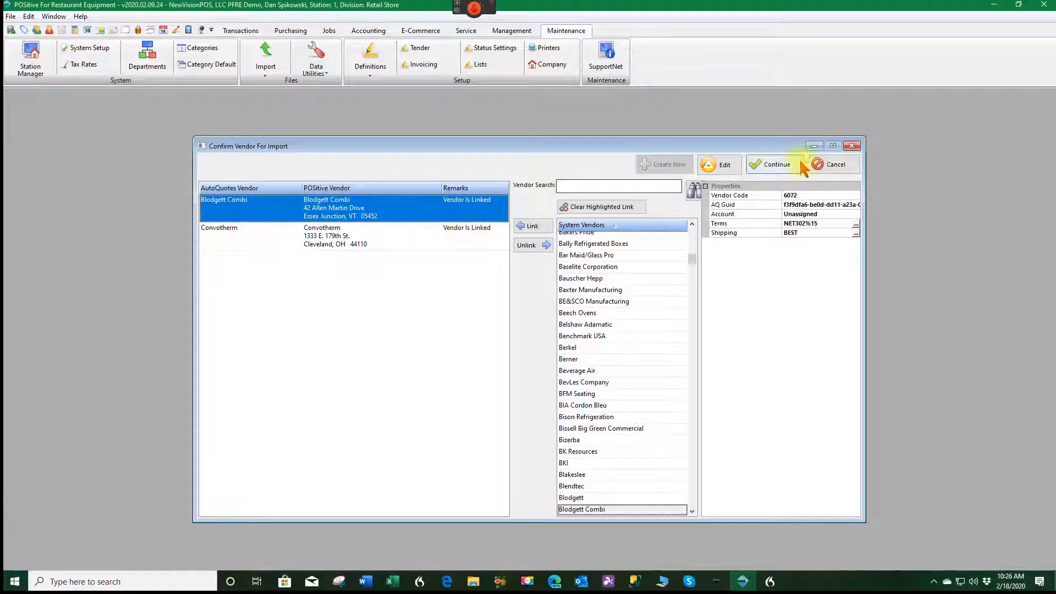
click(772, 166)
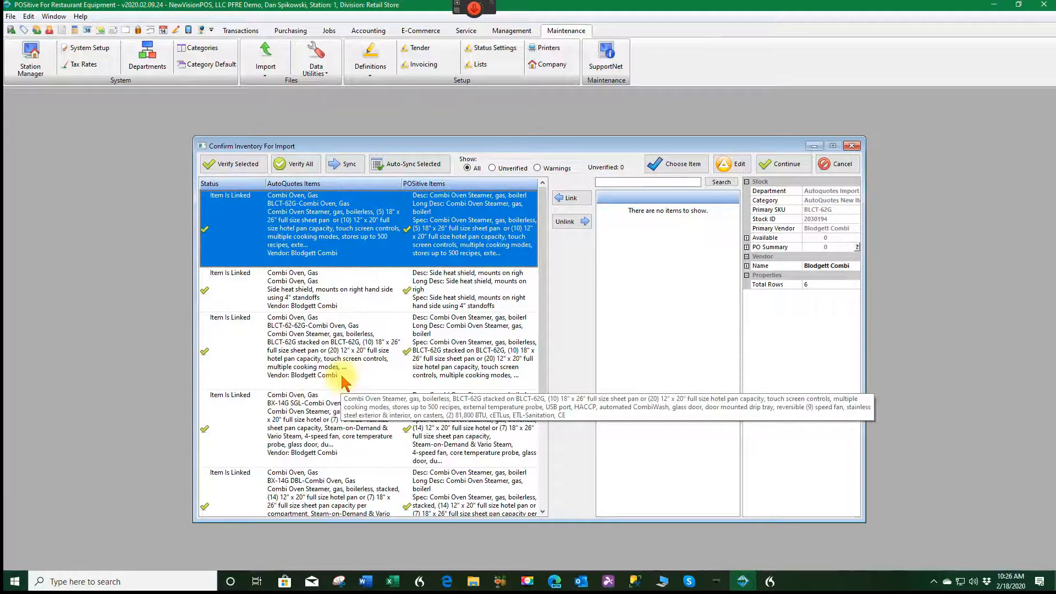
click(292, 164)
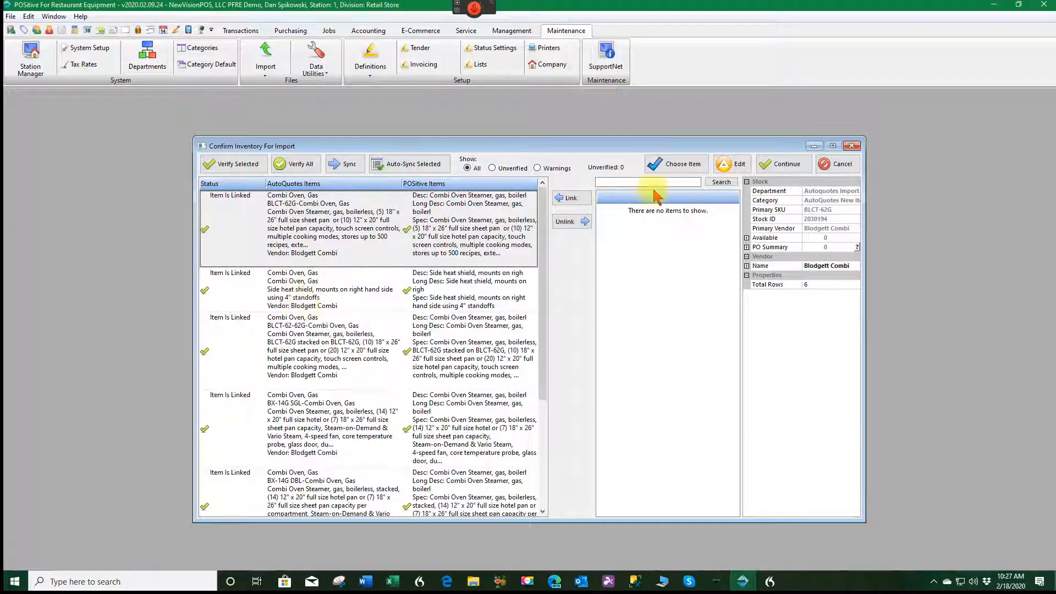
click(782, 165)
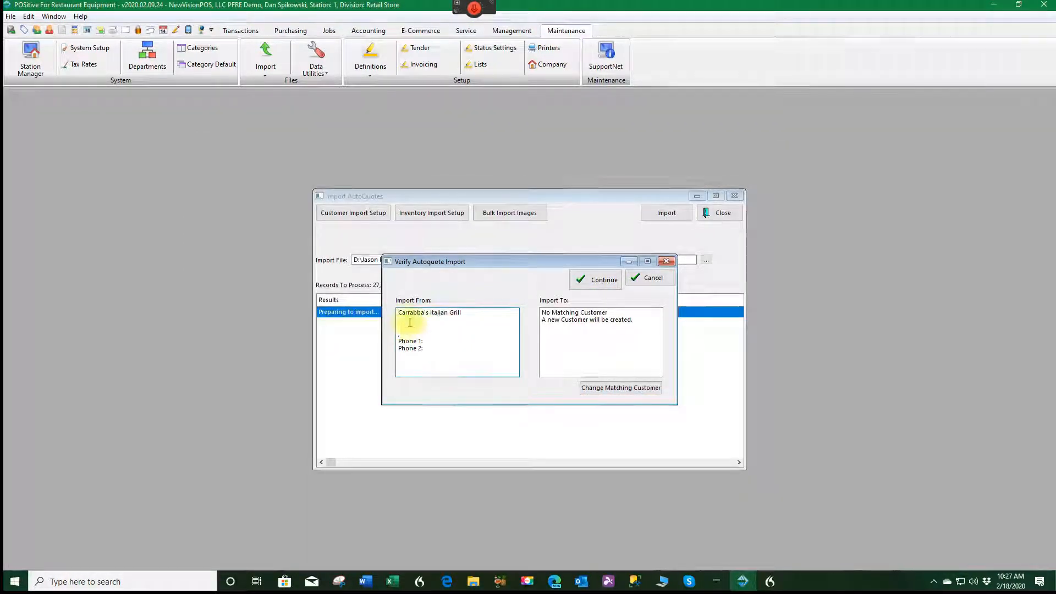
Match the import to the existing customer Carrabba's Italian Grill, complete it and close the import window
click(618, 389)
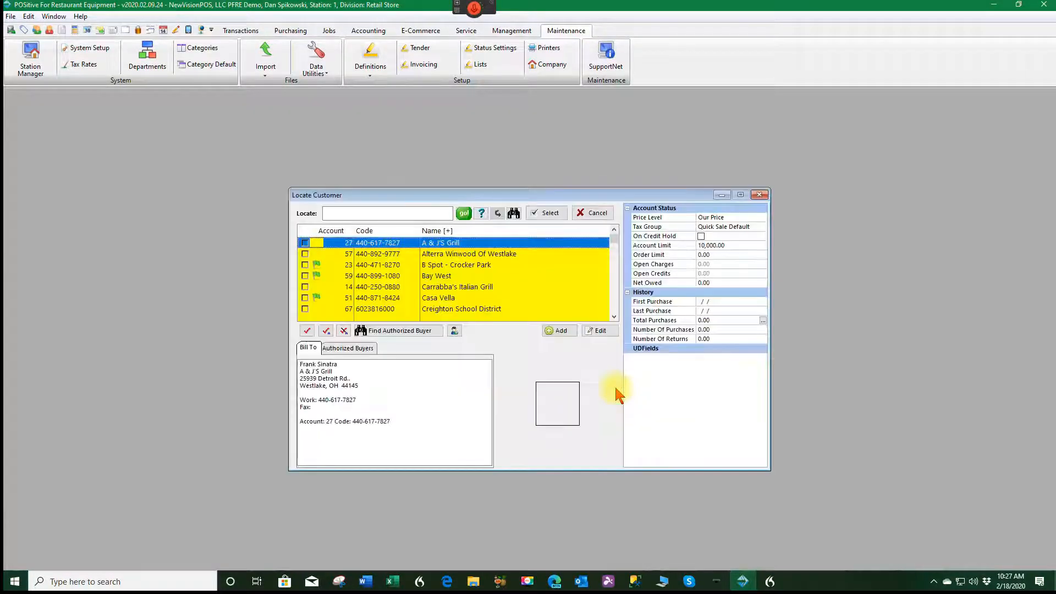
click(467, 287)
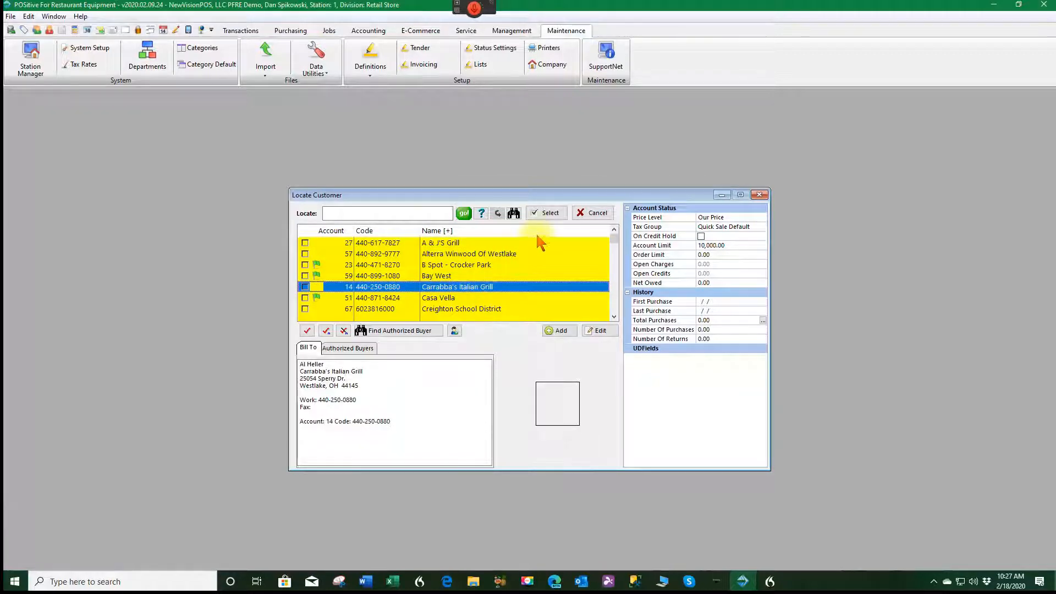
click(550, 215)
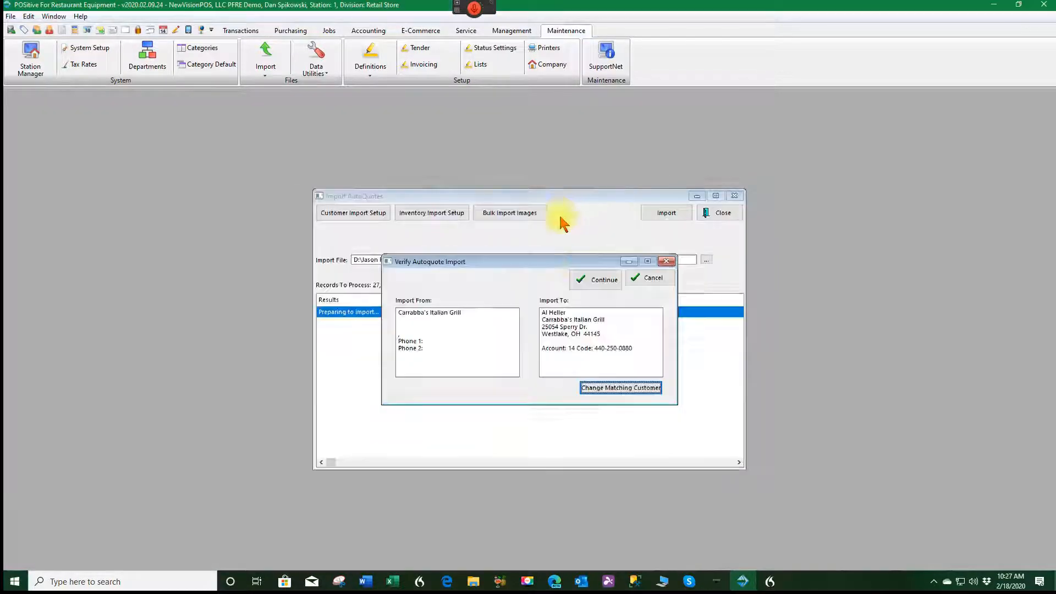
click(597, 283)
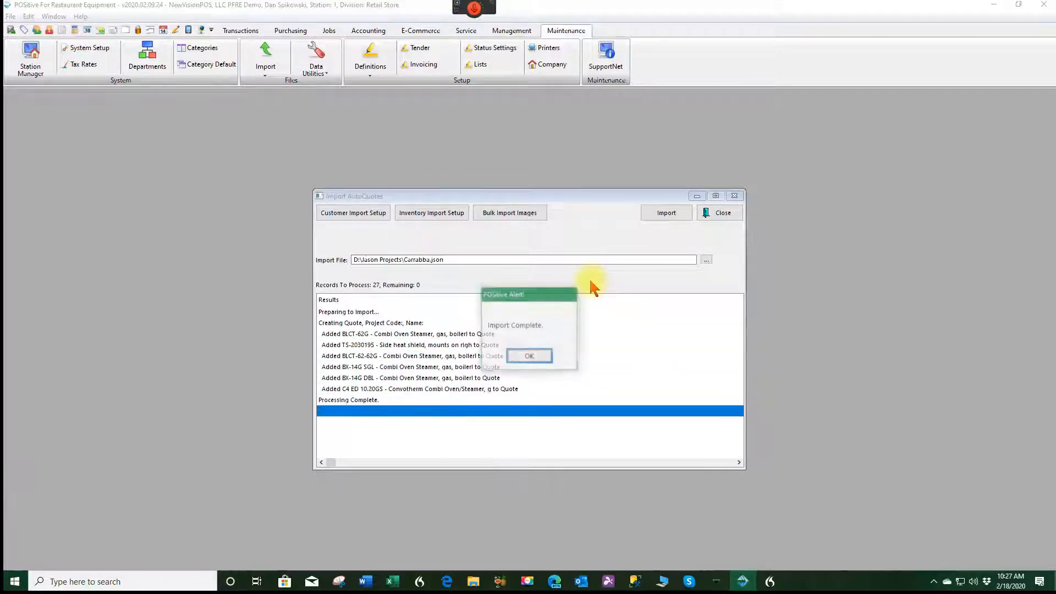
click(530, 357)
click(721, 215)
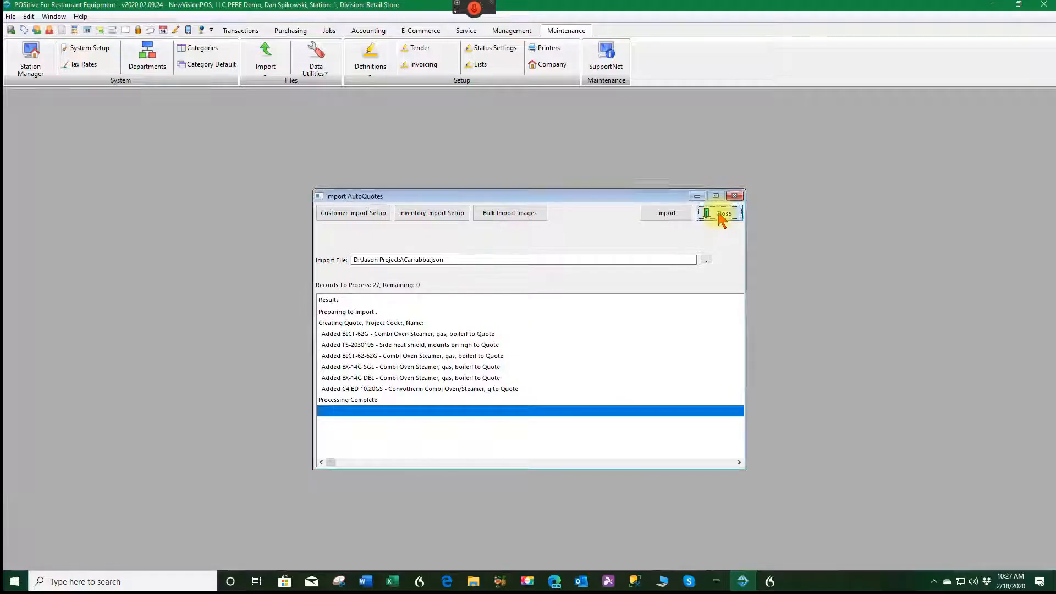
Open the pending quotes and review the line items of the Carrabba's Italian Grill quote
click(240, 32)
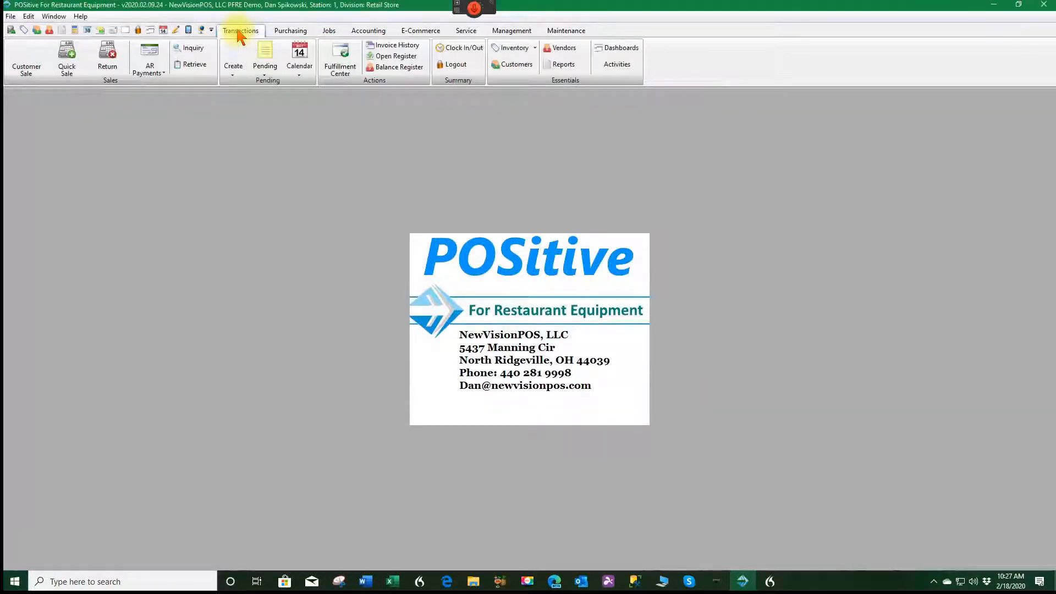
click(262, 63)
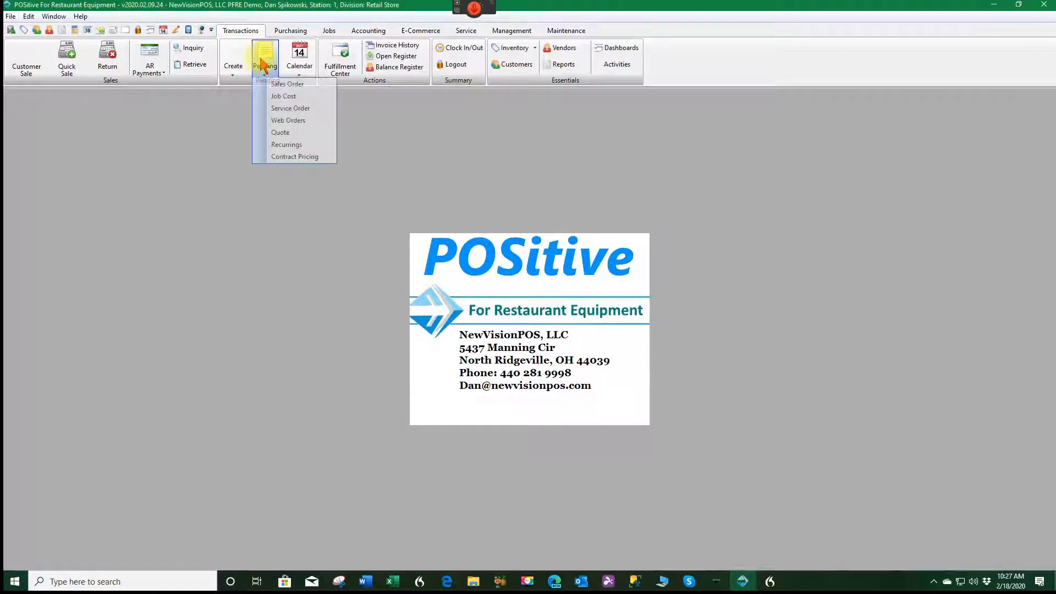
click(287, 135)
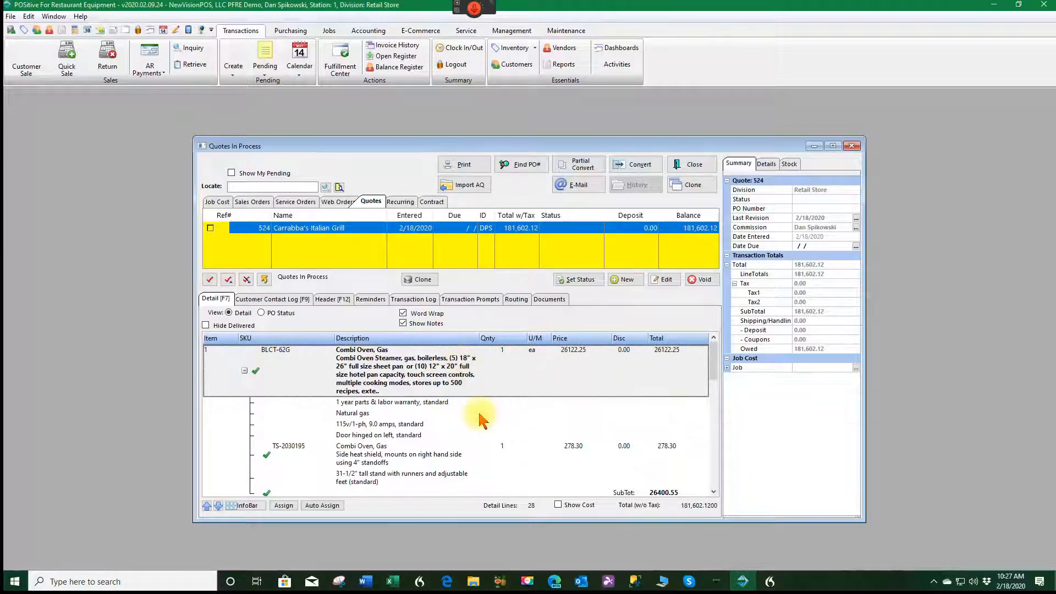
scroll(491, 393, down, 2)
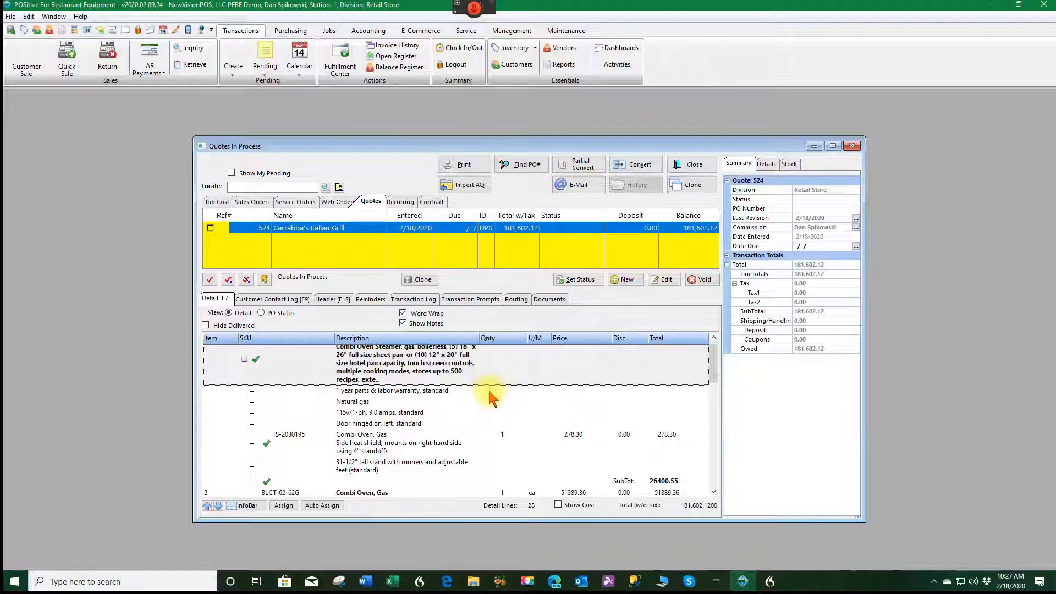
scroll(461, 406, down, 2)
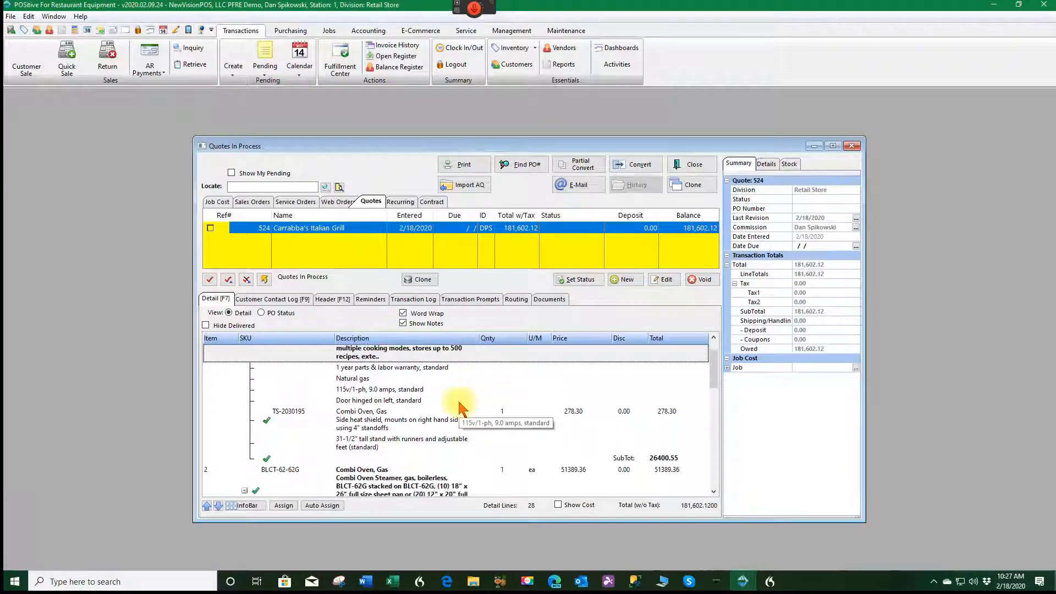
scroll(426, 397, down, 7)
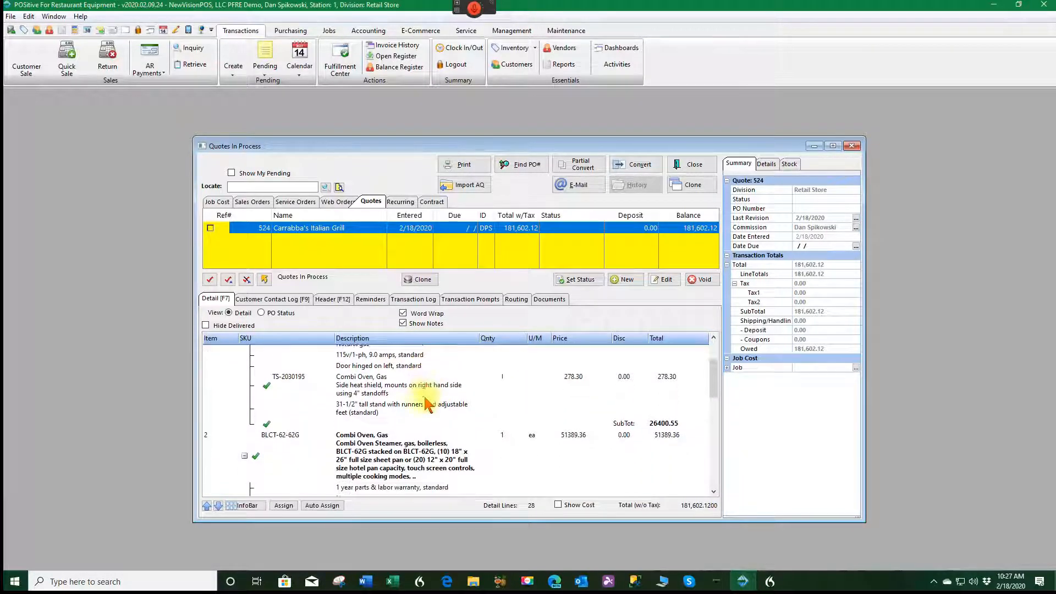
scroll(448, 403, down, 4)
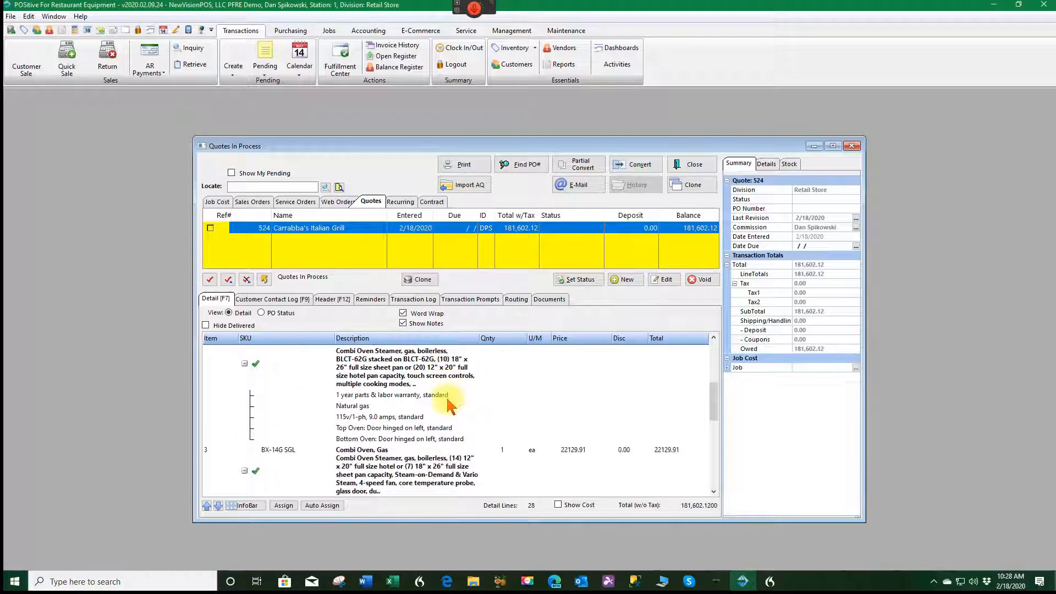
scroll(442, 407, down, 2)
scroll(387, 417, down, 2)
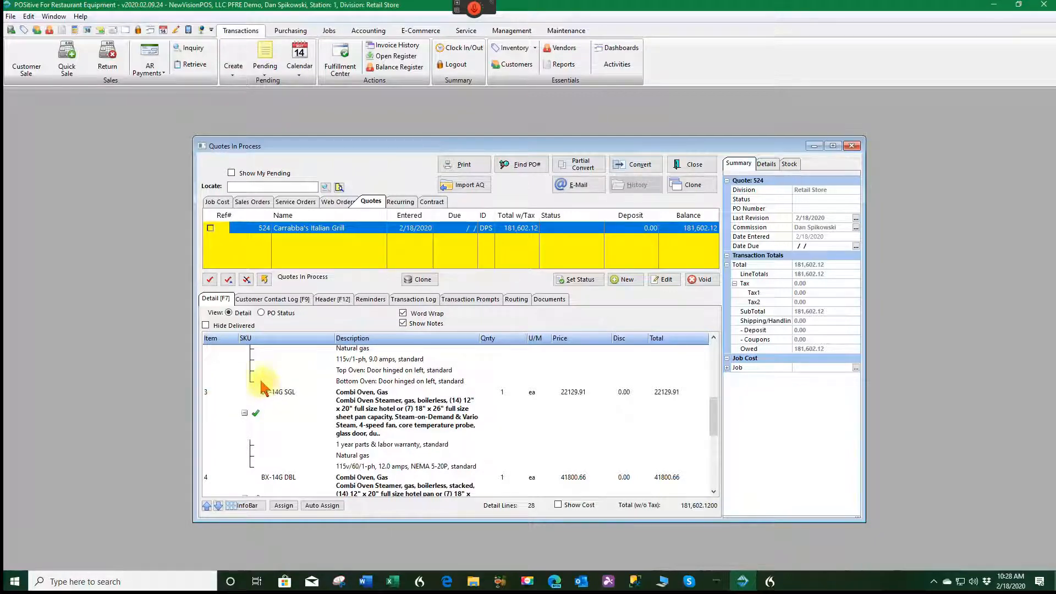
Preview the highlighted quote's printout as a customer quote with costs shown
click(463, 168)
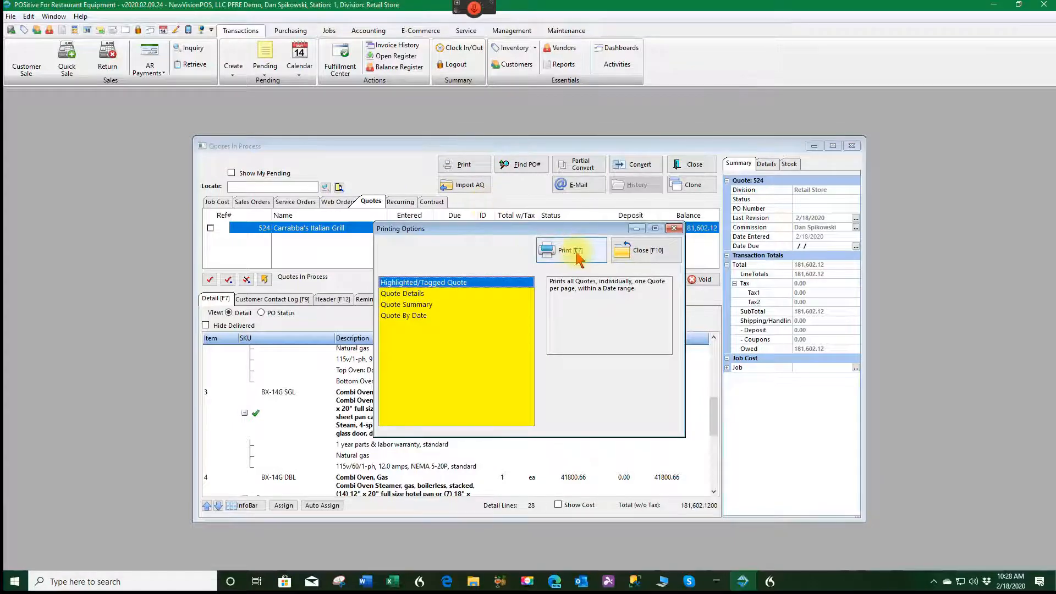
click(577, 253)
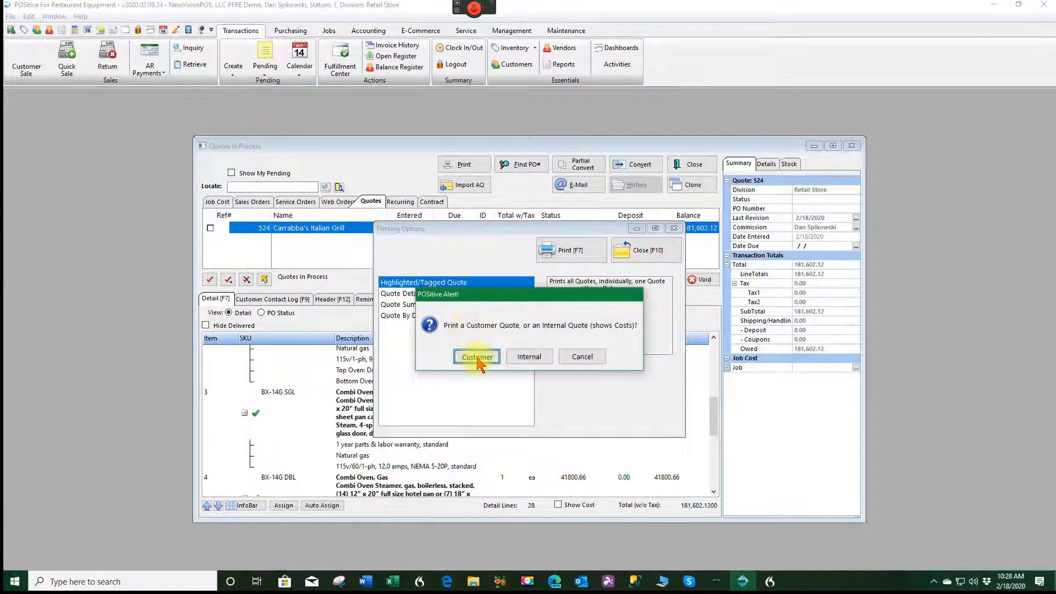
click(477, 358)
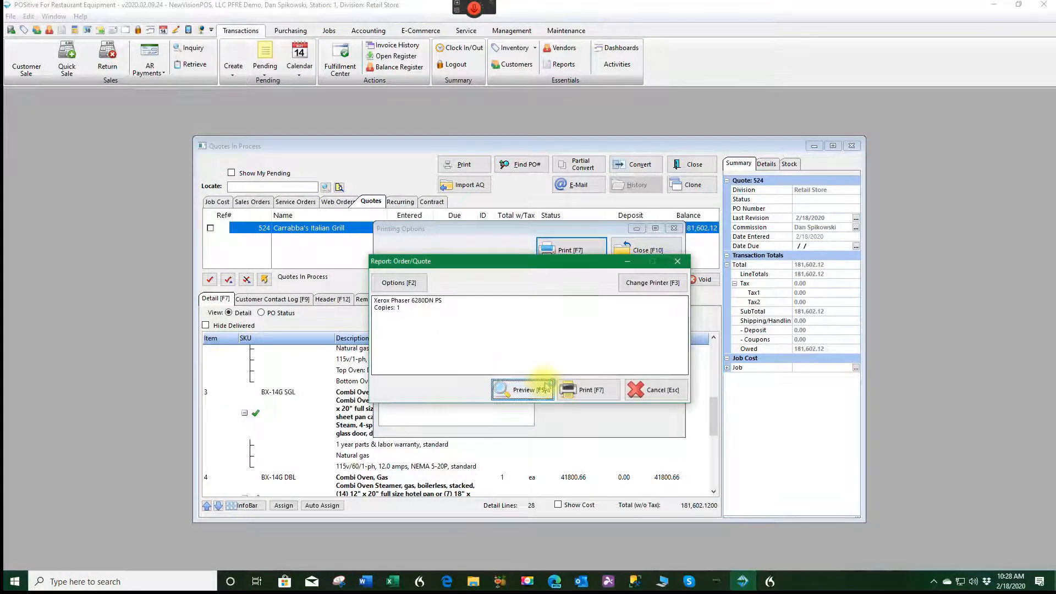
click(542, 387)
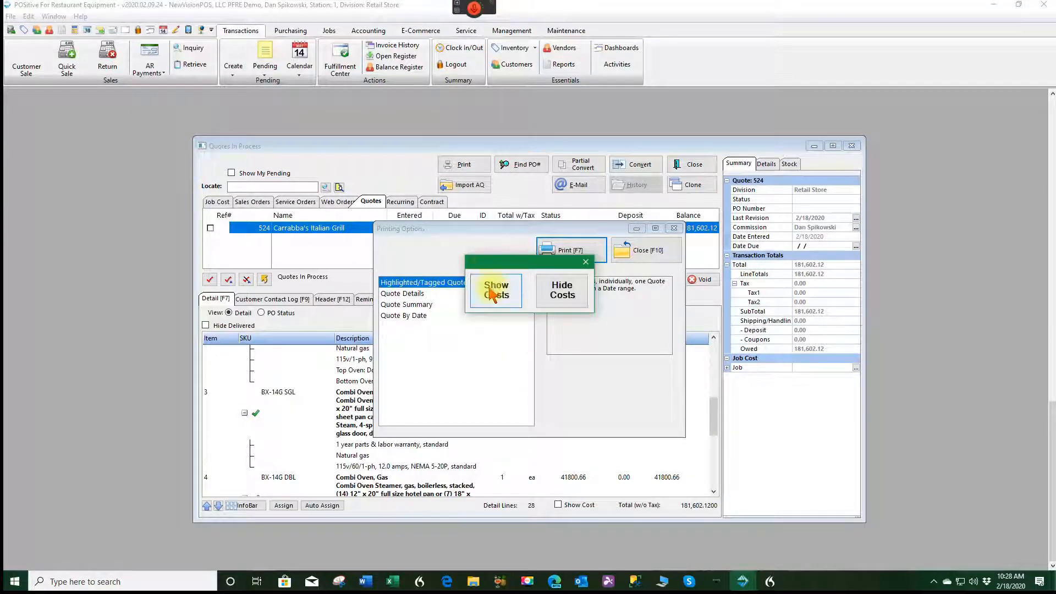
click(500, 297)
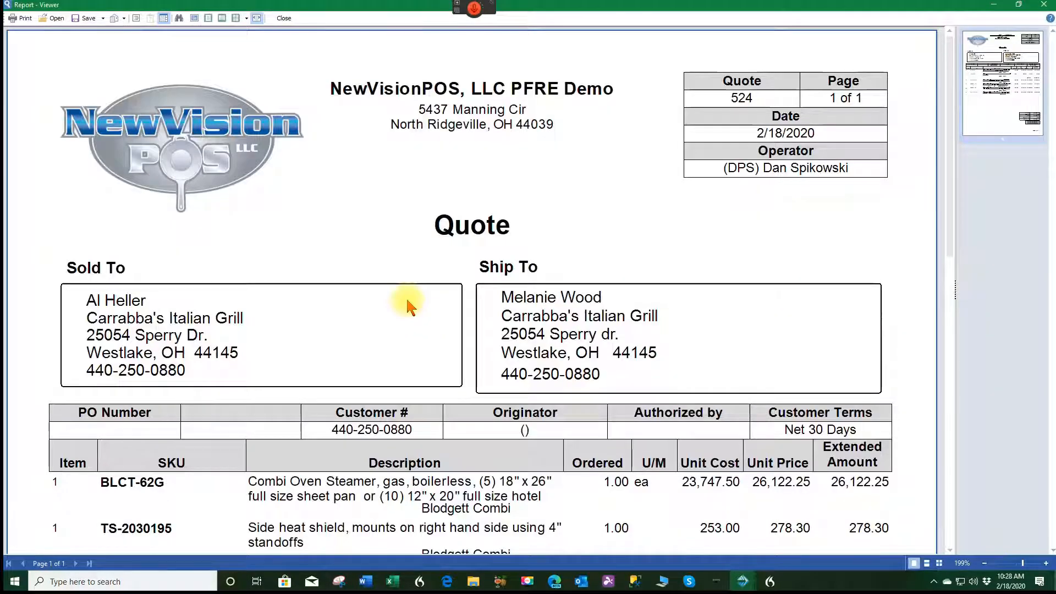
Review the quote printout's items, unit costs, prices and totals, and close the report viewer
scroll(410, 306, down, 2)
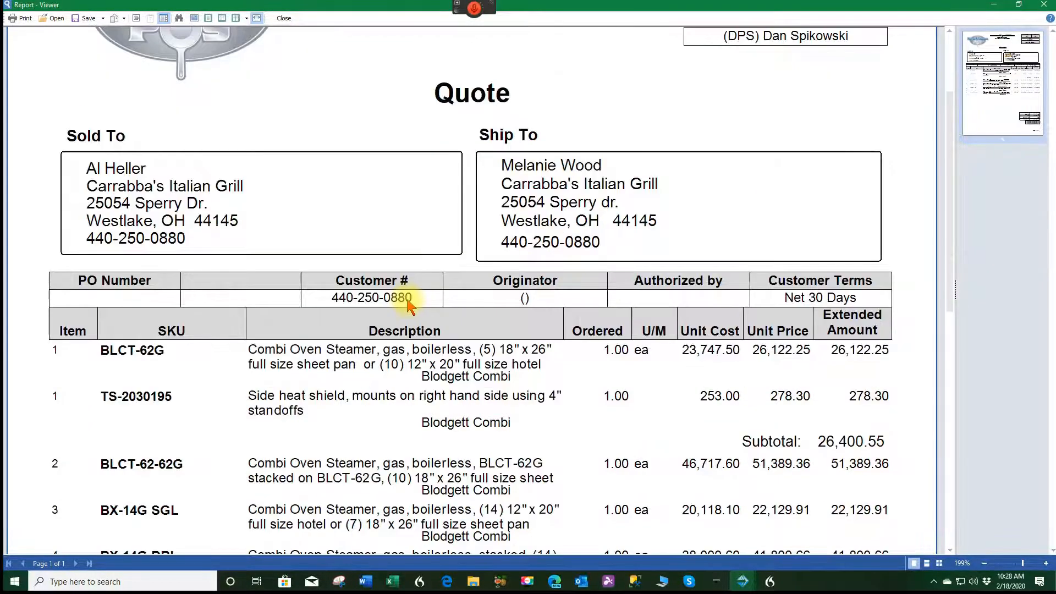
scroll(409, 305, down, 1)
scroll(407, 303, down, 2)
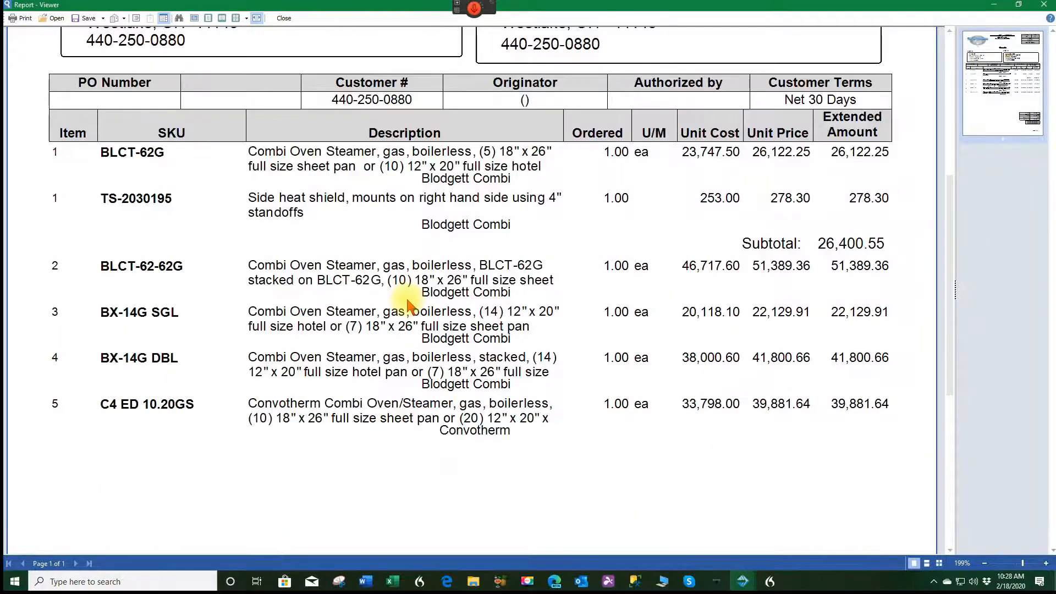
scroll(408, 304, down, 2)
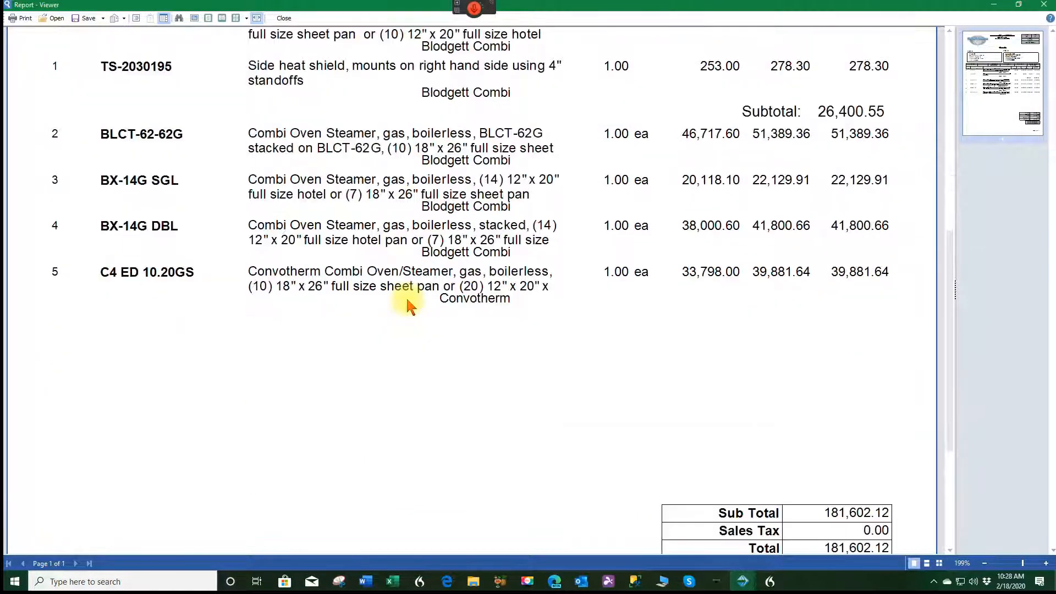
scroll(406, 296, down, 2)
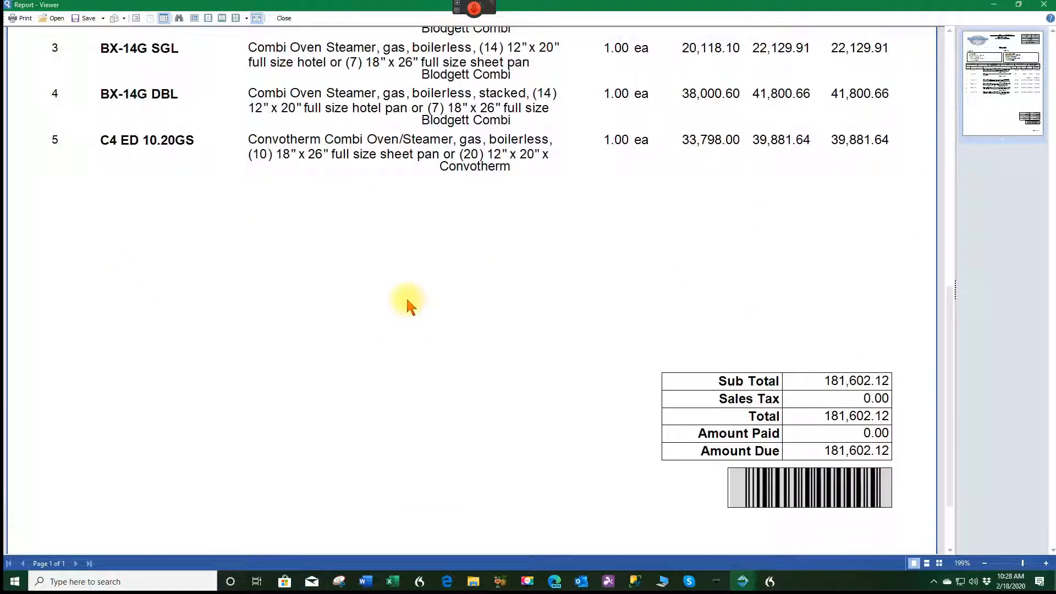
scroll(408, 301, up, 4)
click(1042, 4)
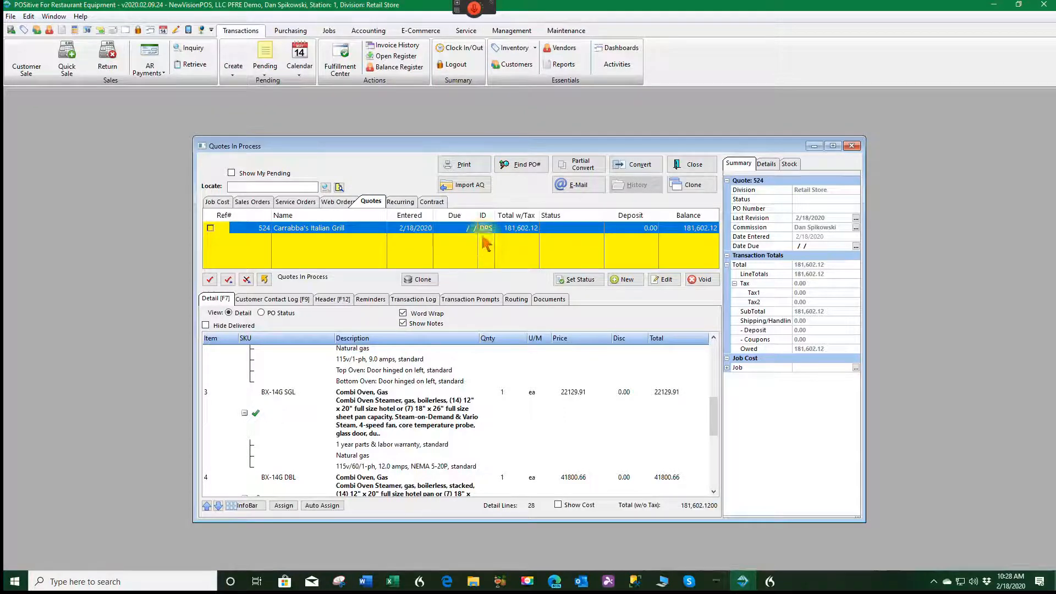
Convert the Carrabba's Italian Grill quote to a sales order
click(633, 164)
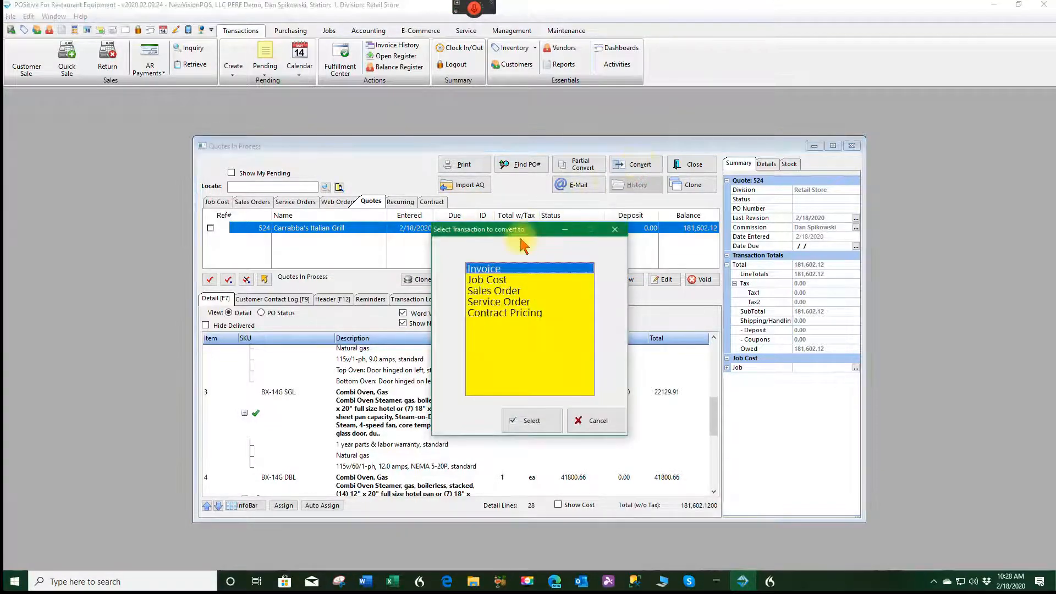
click(486, 291)
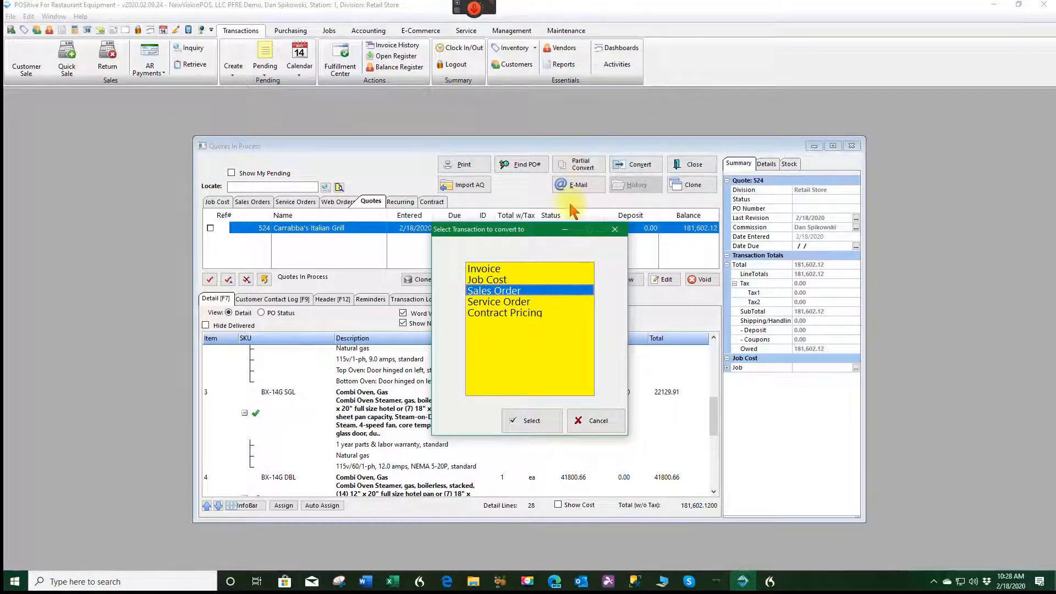
click(534, 425)
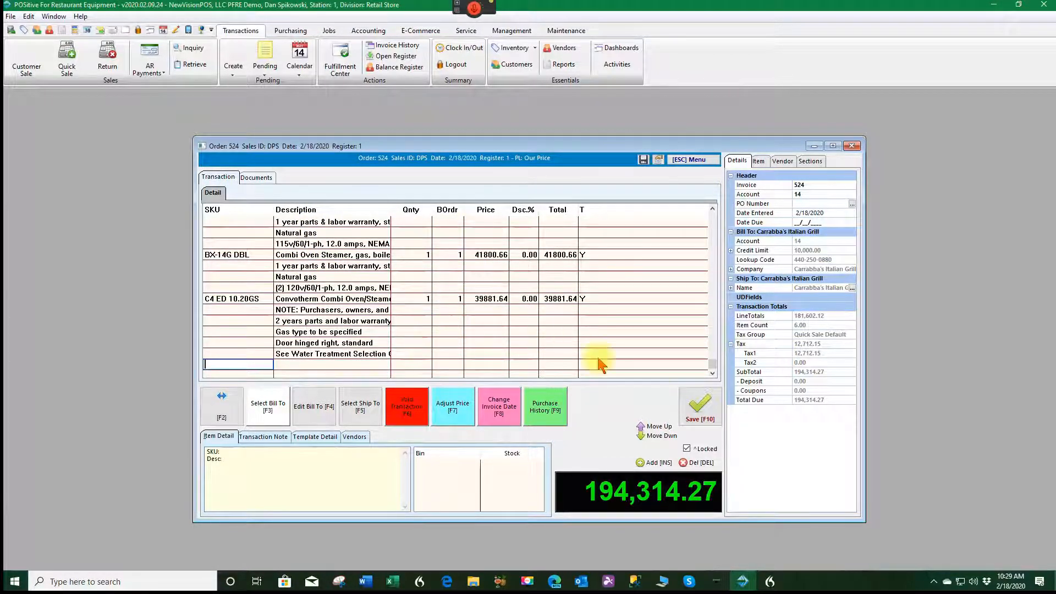
Start saving the sales order, enter its purchase order number and select the first listed authorized buyer
click(701, 410)
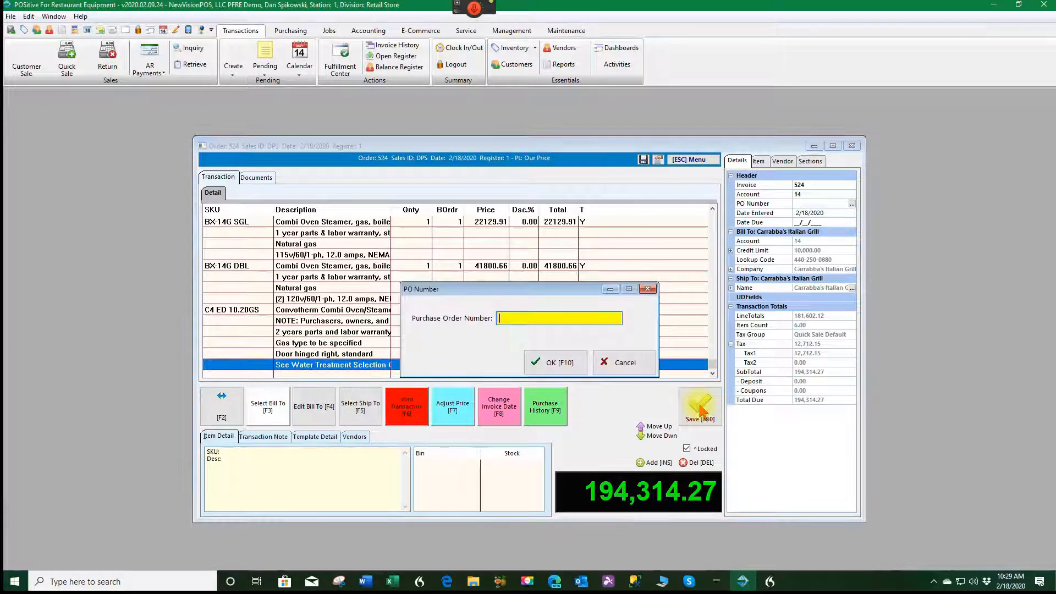
text(5554)
click(563, 363)
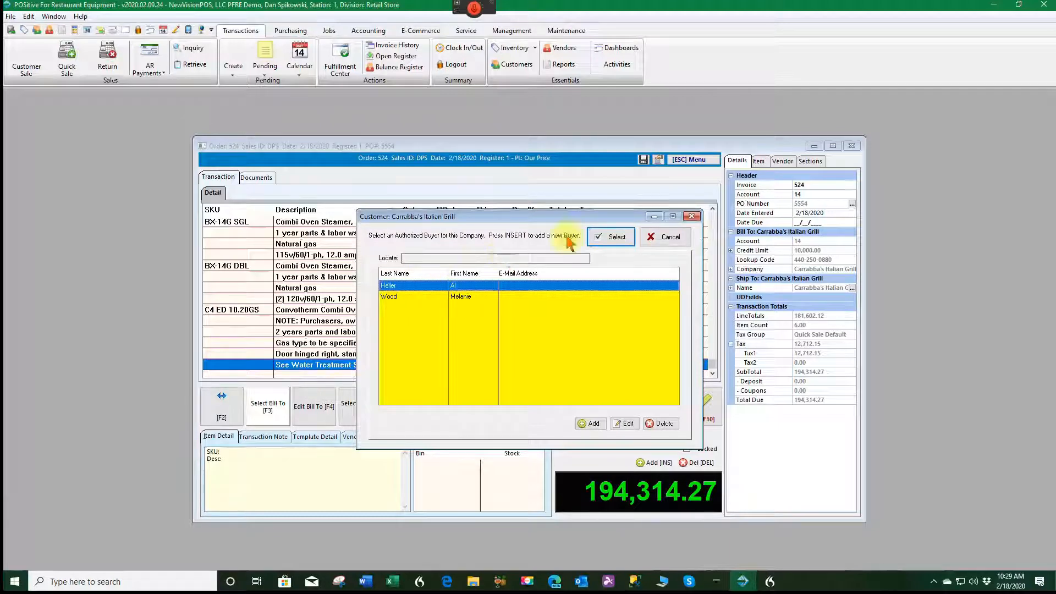
click(606, 239)
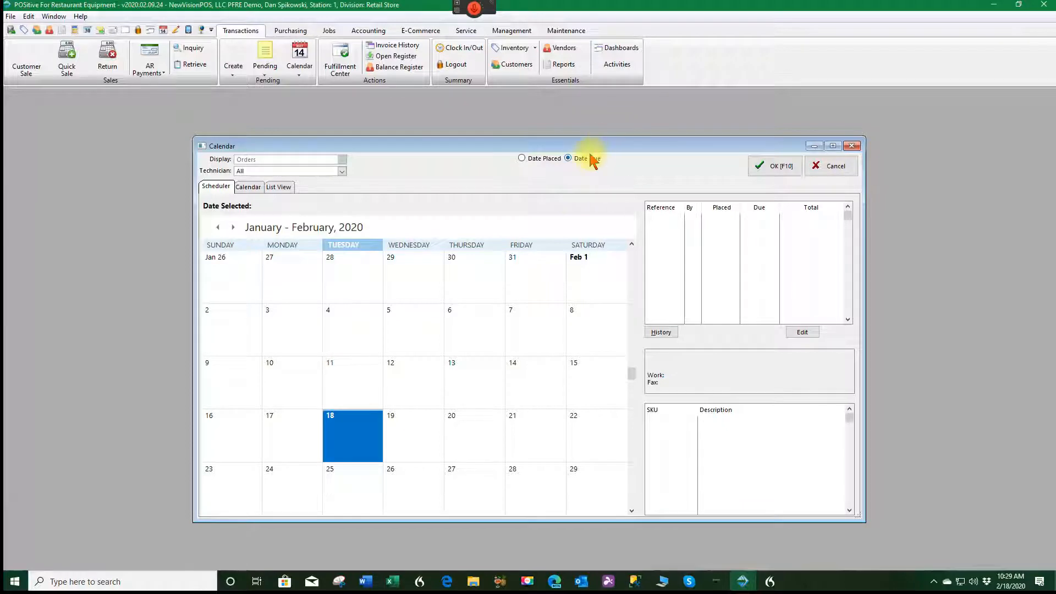
Set the sales order's due date to February 20, 2020 and choose to apply a payment
click(461, 433)
click(780, 167)
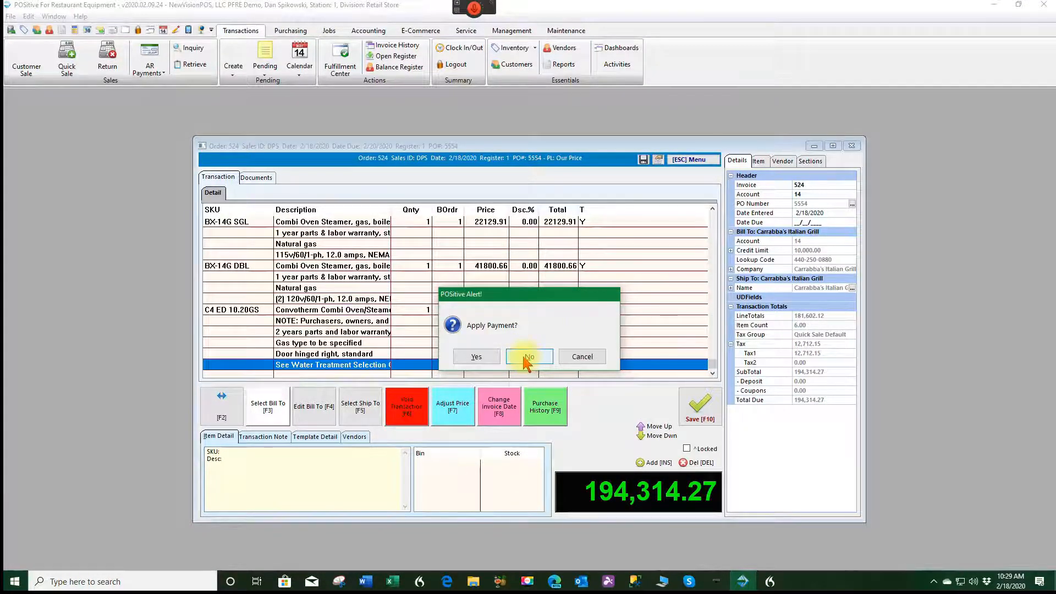
click(474, 356)
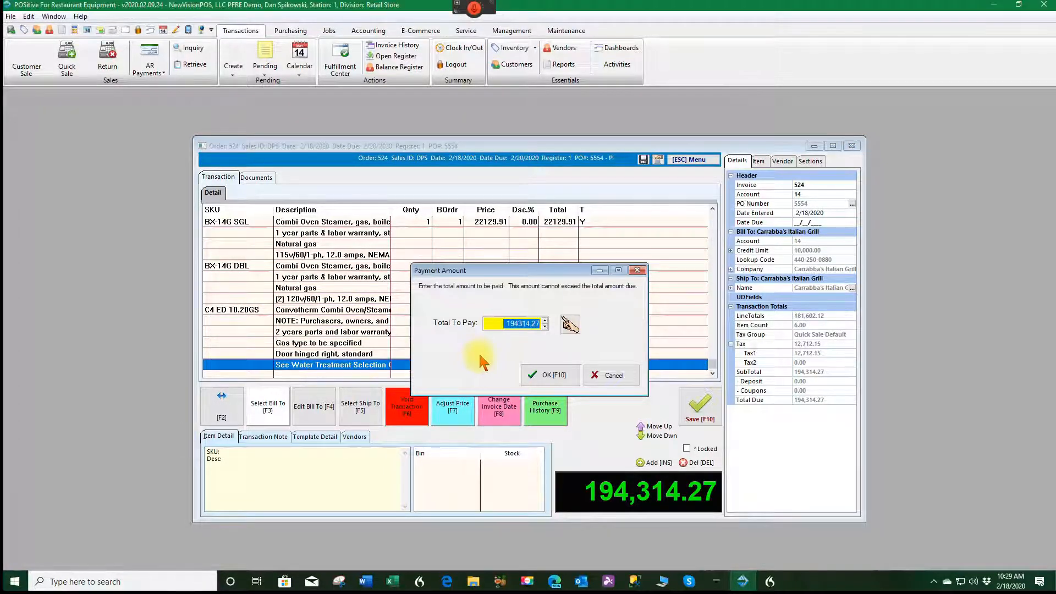
Pay 50,000.00 towards the sales order by check and enter the check number
text(50000)
click(541, 374)
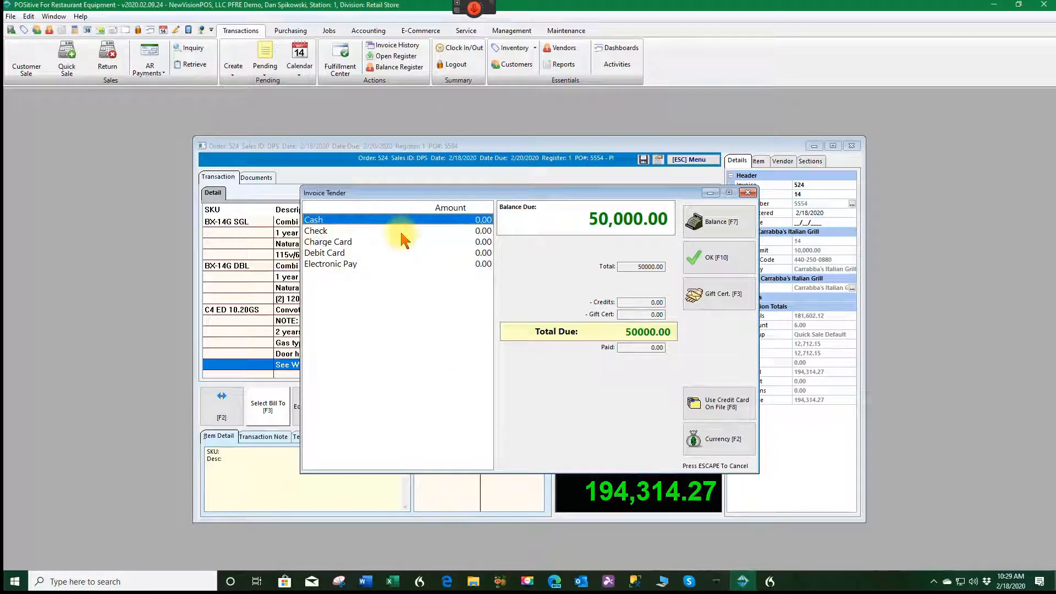
click(315, 231)
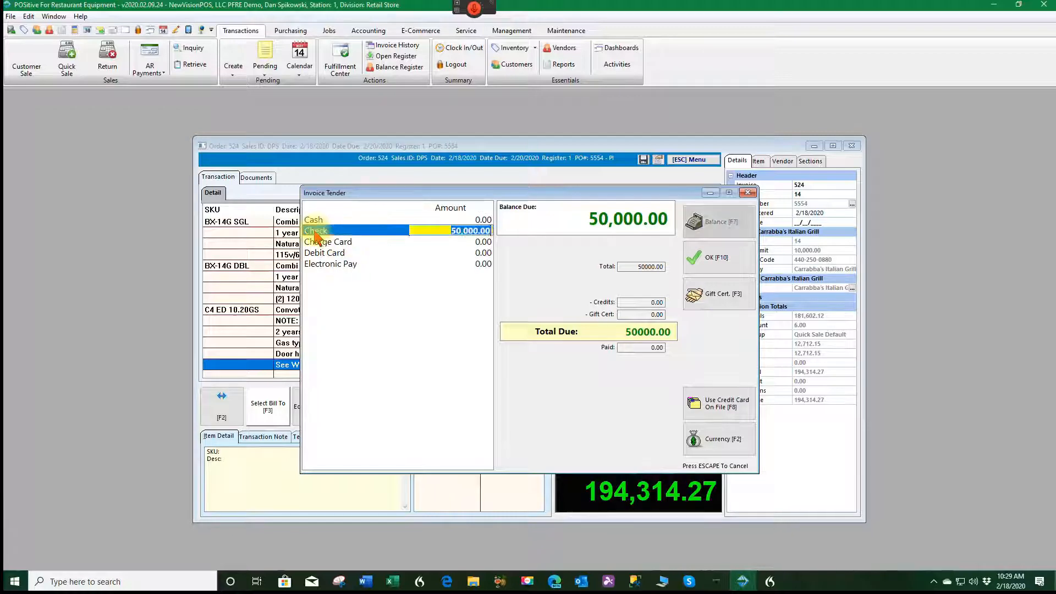
click(733, 264)
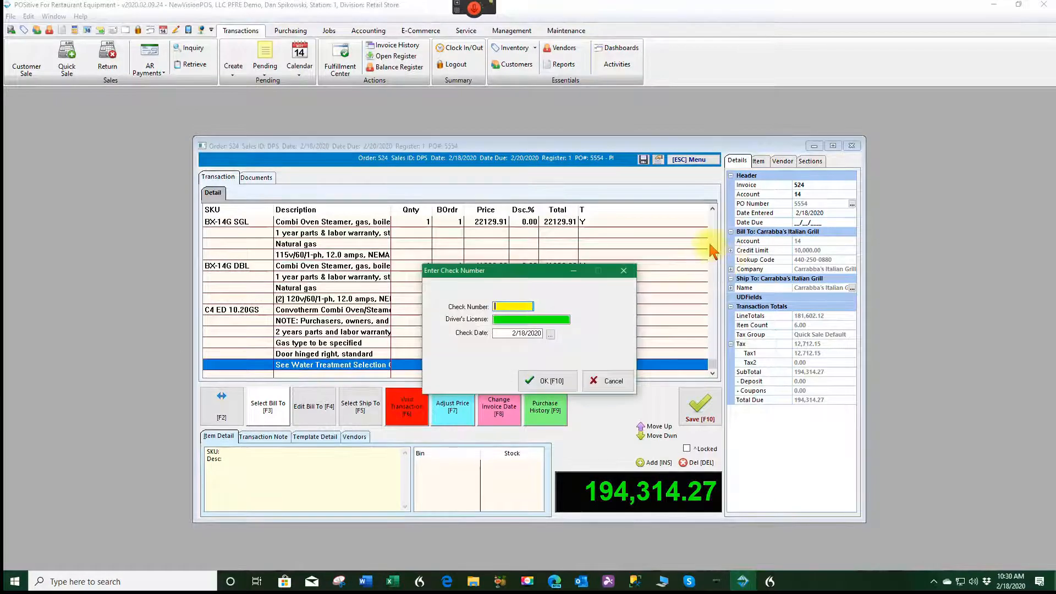
text(55478)
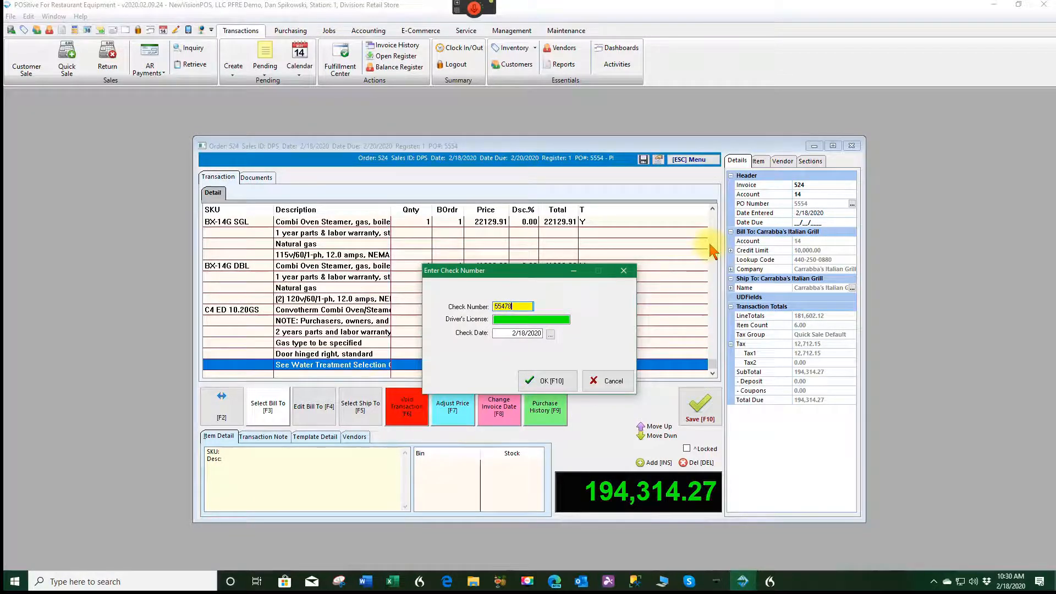
click(547, 381)
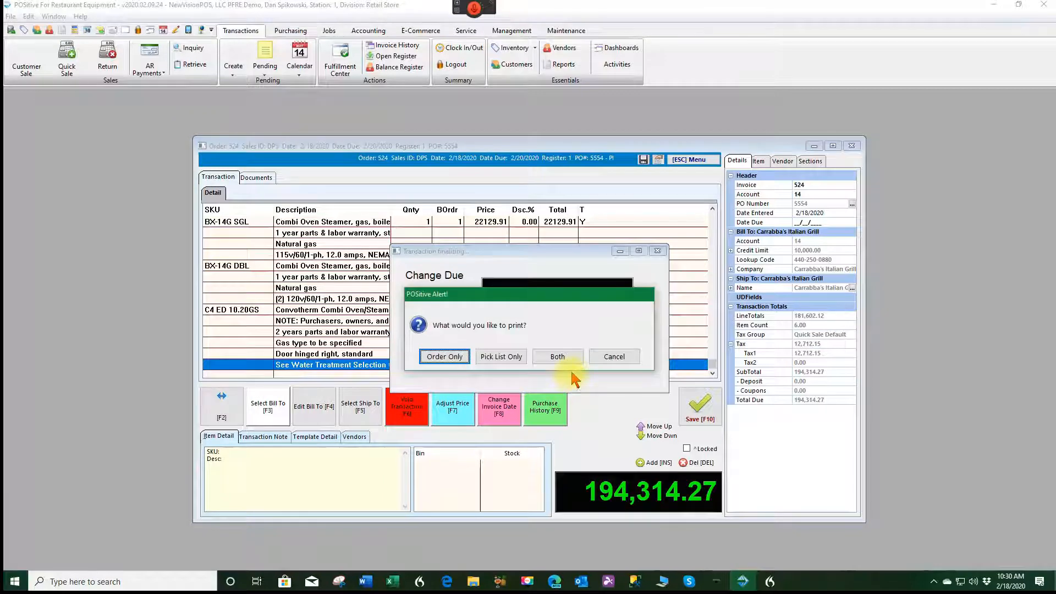
Preview the printout of the order only, without a pick list and with costs hidden
click(443, 359)
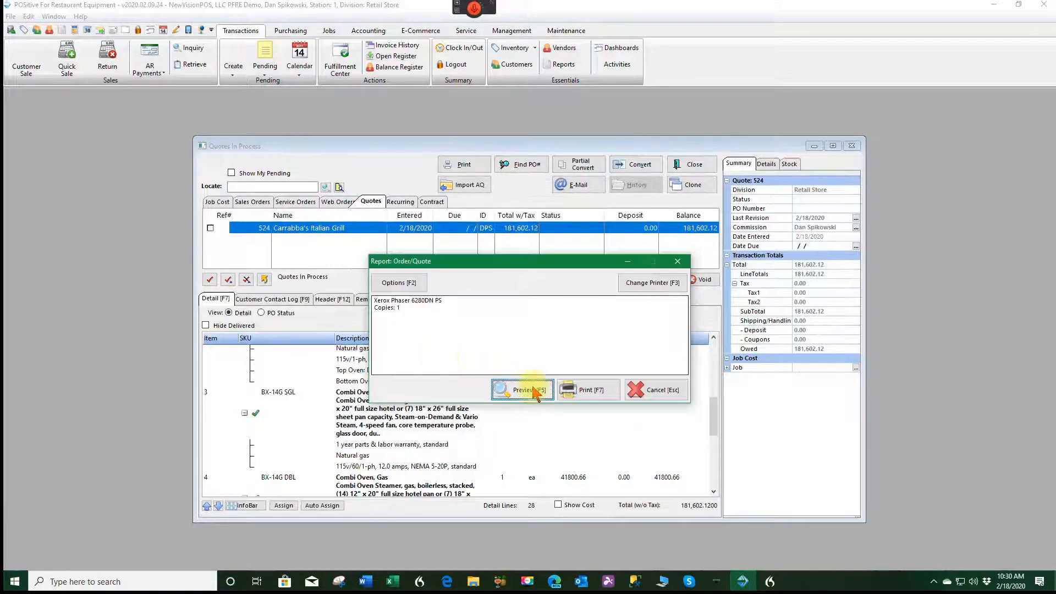
click(525, 389)
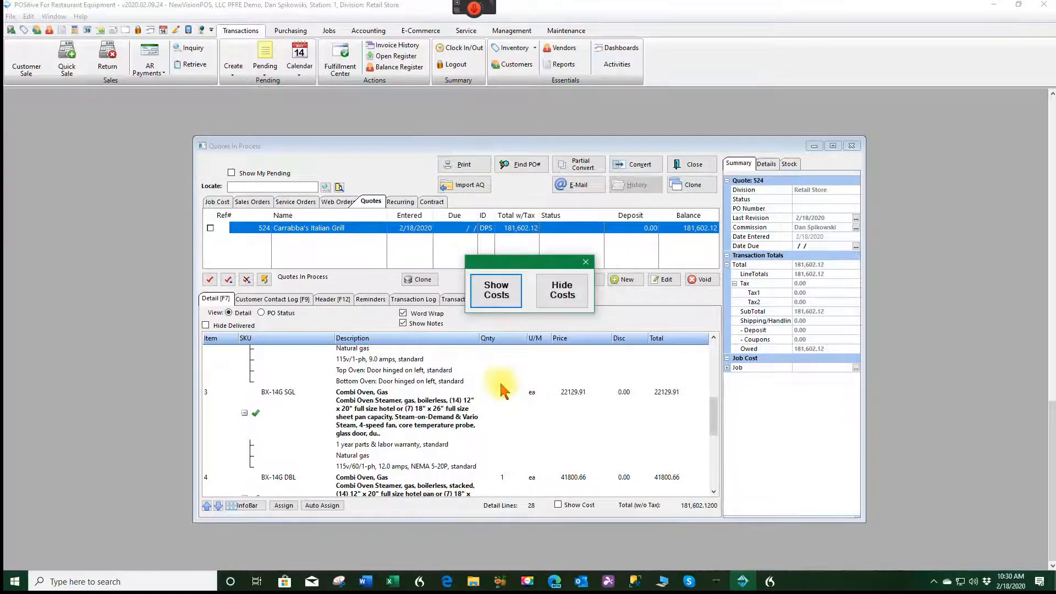
click(570, 295)
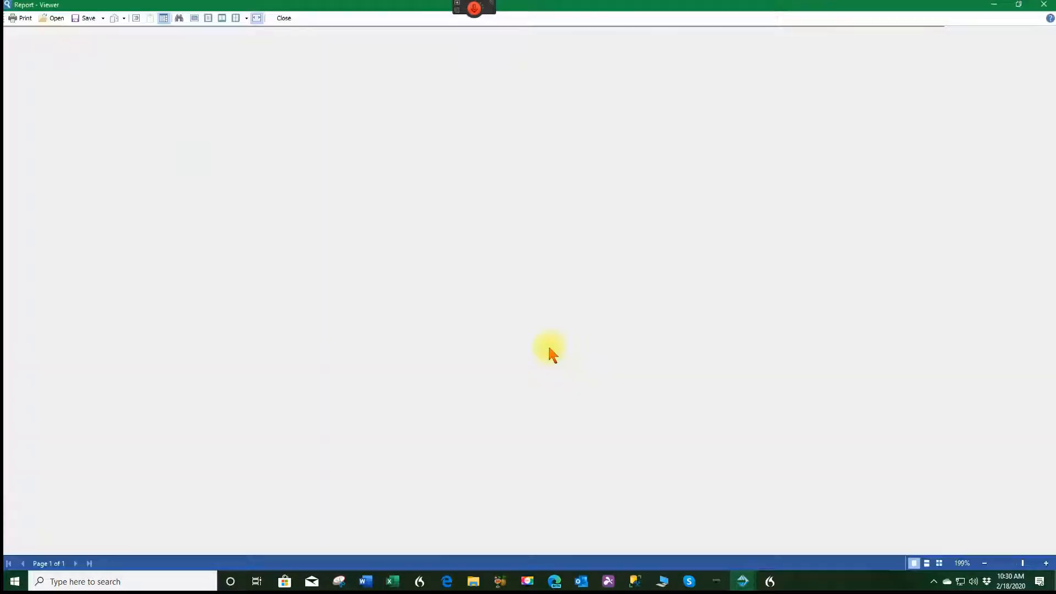
Review the sales order printout's items, totals and payment details, close the report viewer and finish the transaction
click(482, 360)
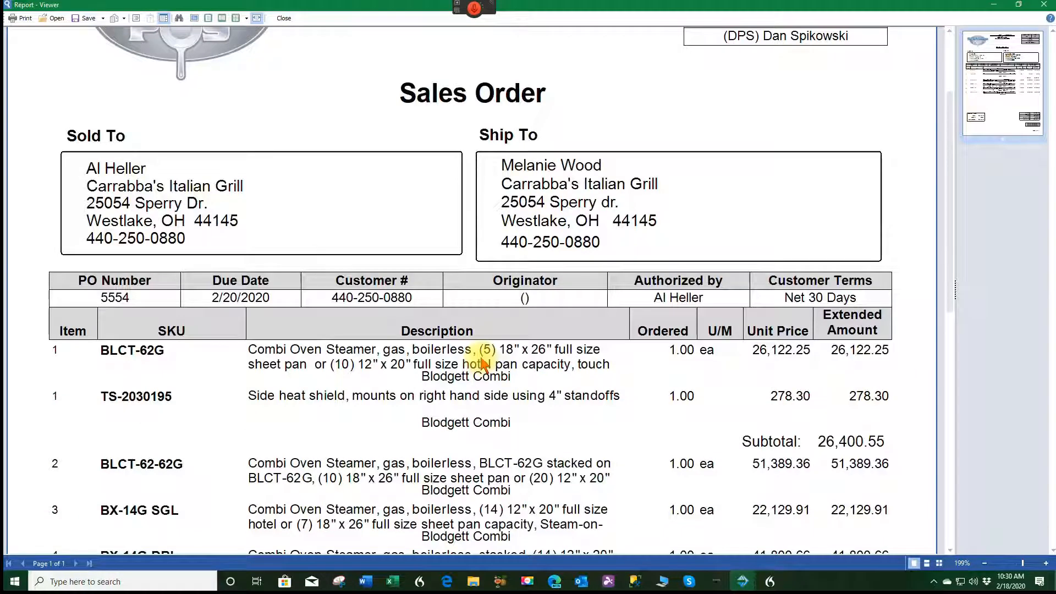
scroll(483, 365, down, 2)
scroll(484, 374, down, 4)
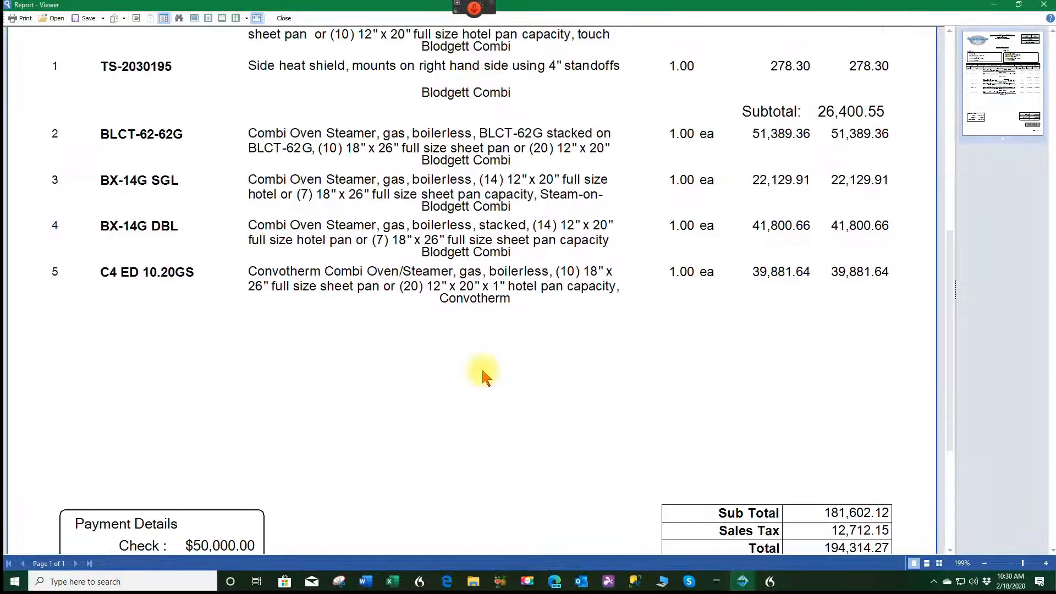
scroll(480, 370, down, 2)
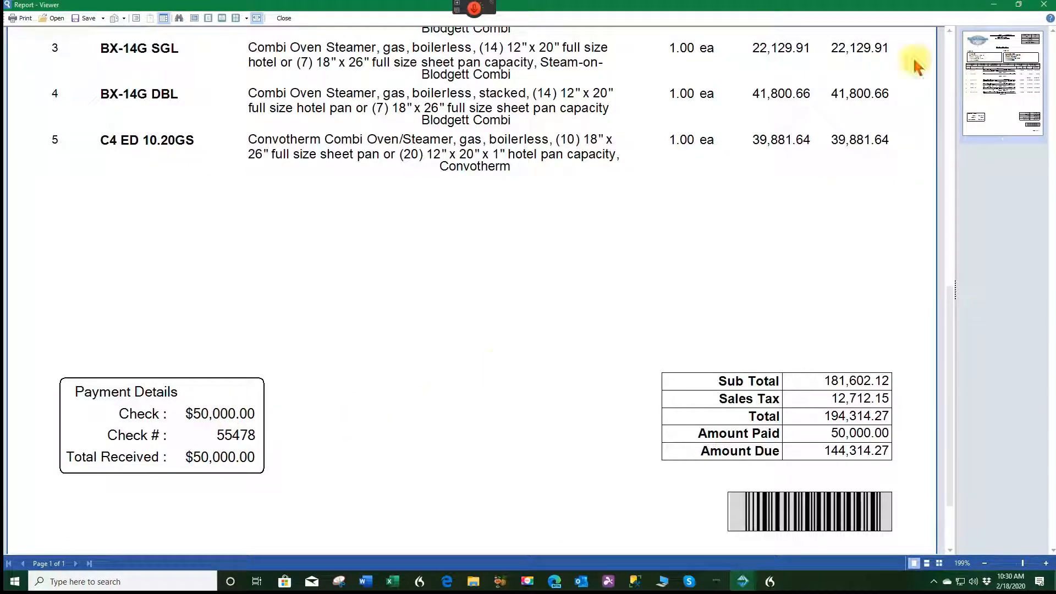
click(1043, 4)
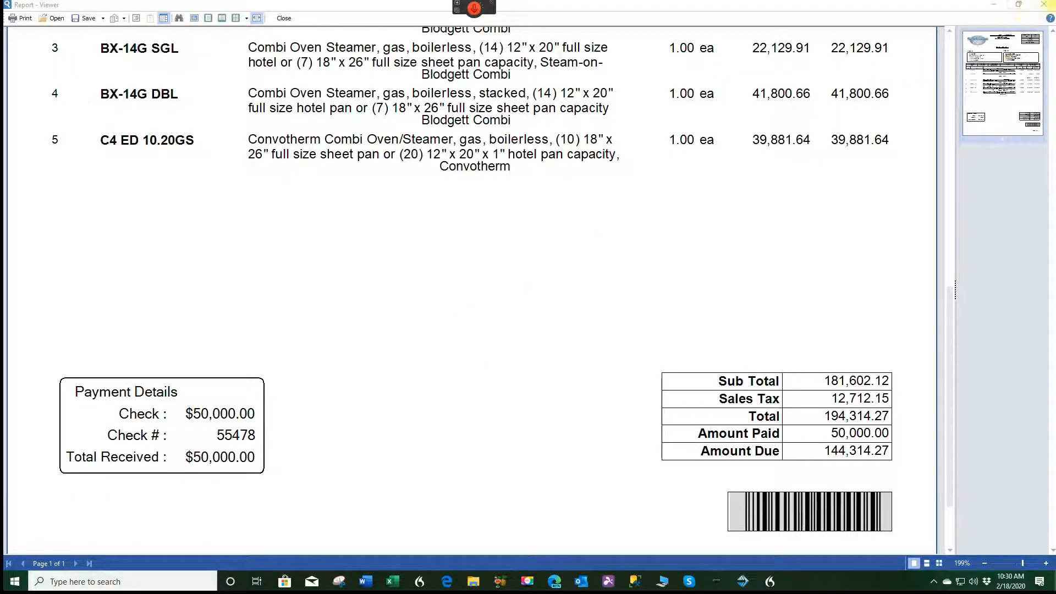
click(1046, 5)
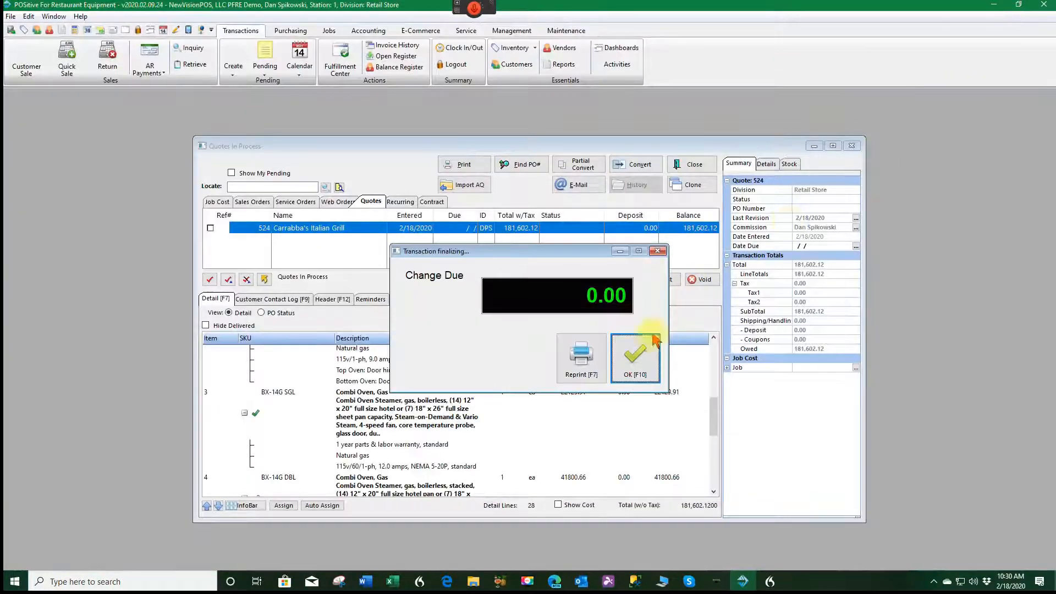
click(636, 364)
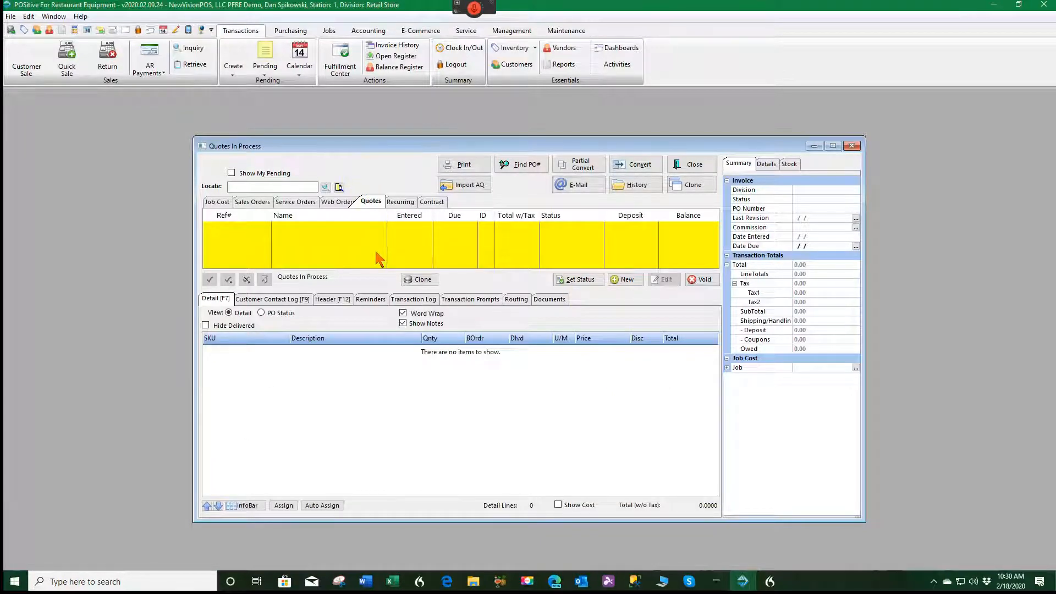
Start creating a PO from the Carrabba's Italian Grill sales order and check its items by purchase order, dropship and on-hold method
click(252, 202)
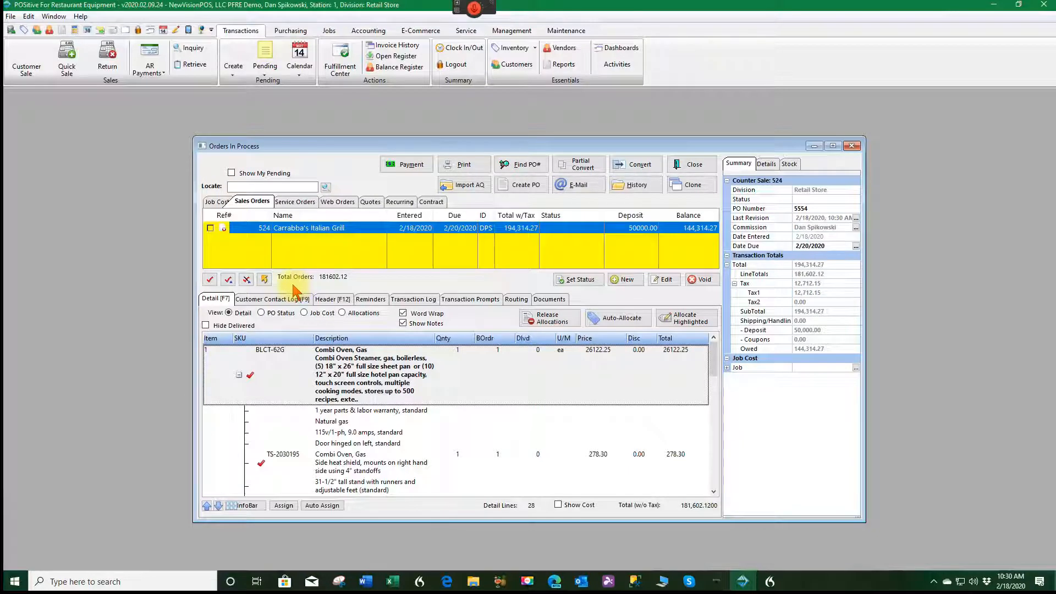
click(526, 187)
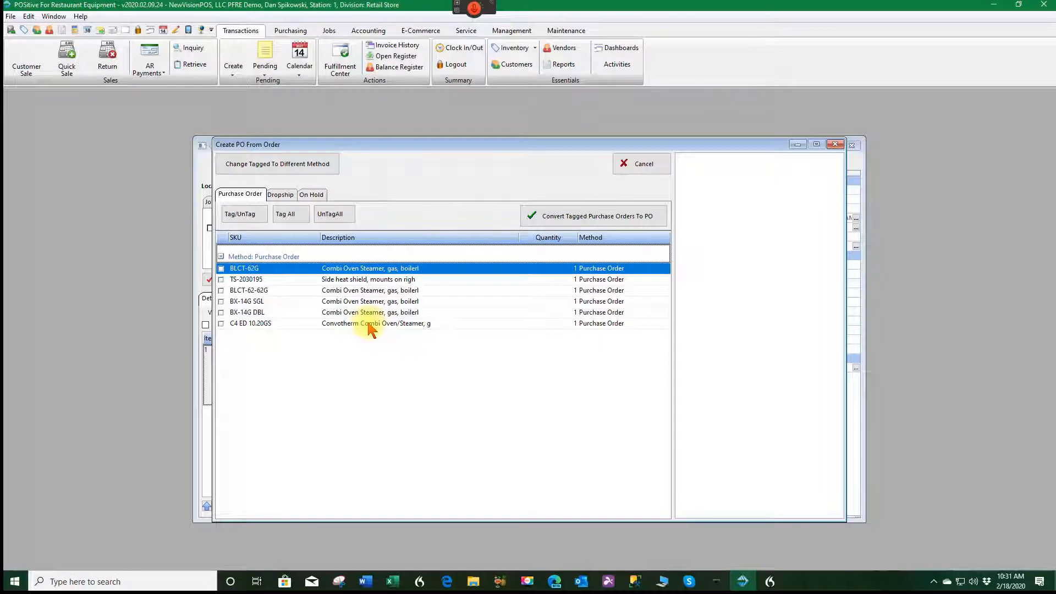
click(281, 194)
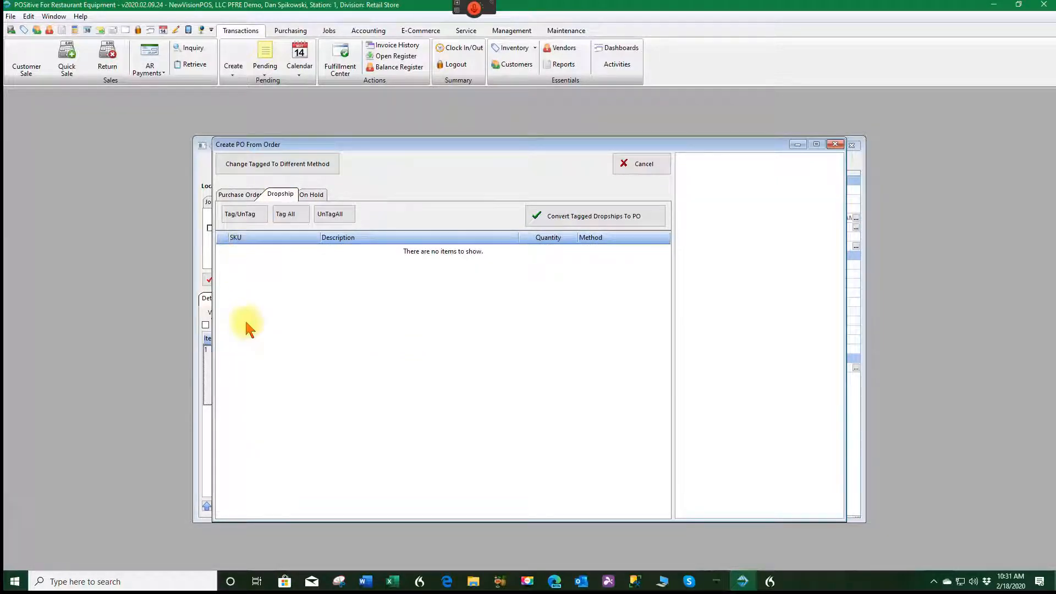
click(312, 196)
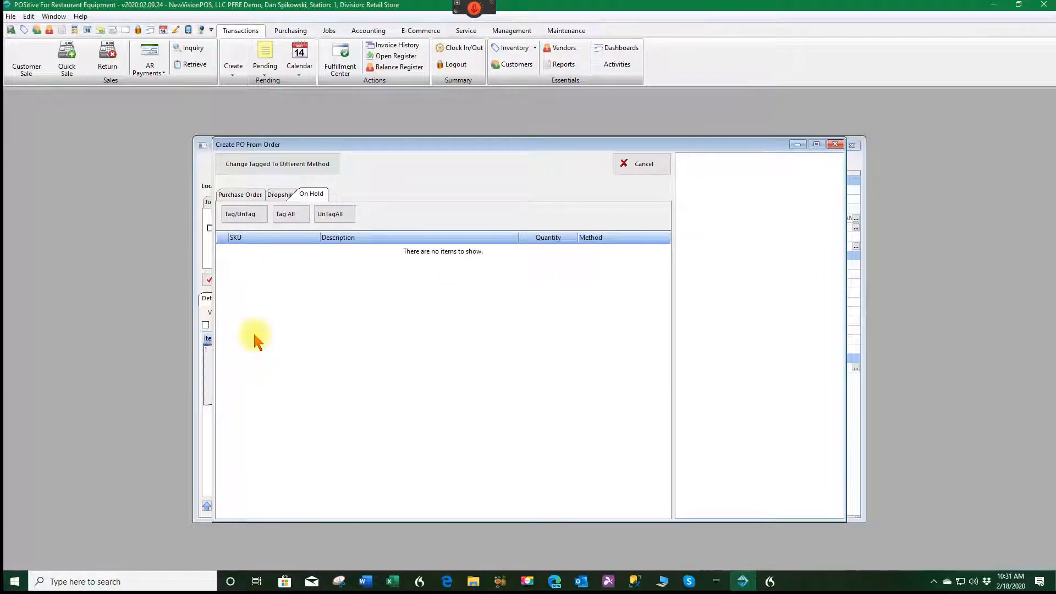
click(237, 196)
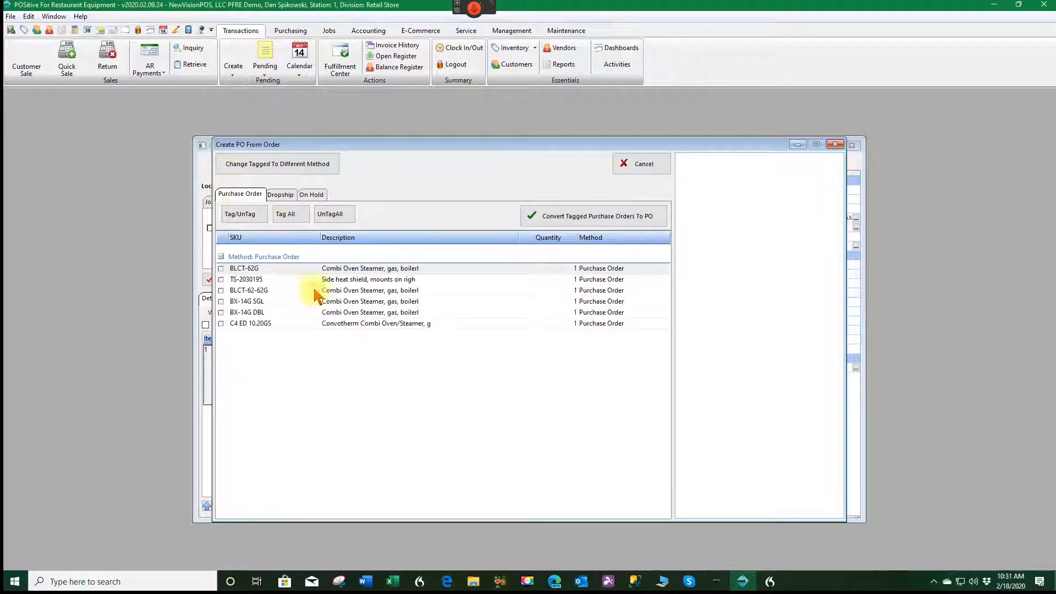
Convert all of the order's purchase order items, create the vendor POs from the fully tagged order list and close the list
click(290, 214)
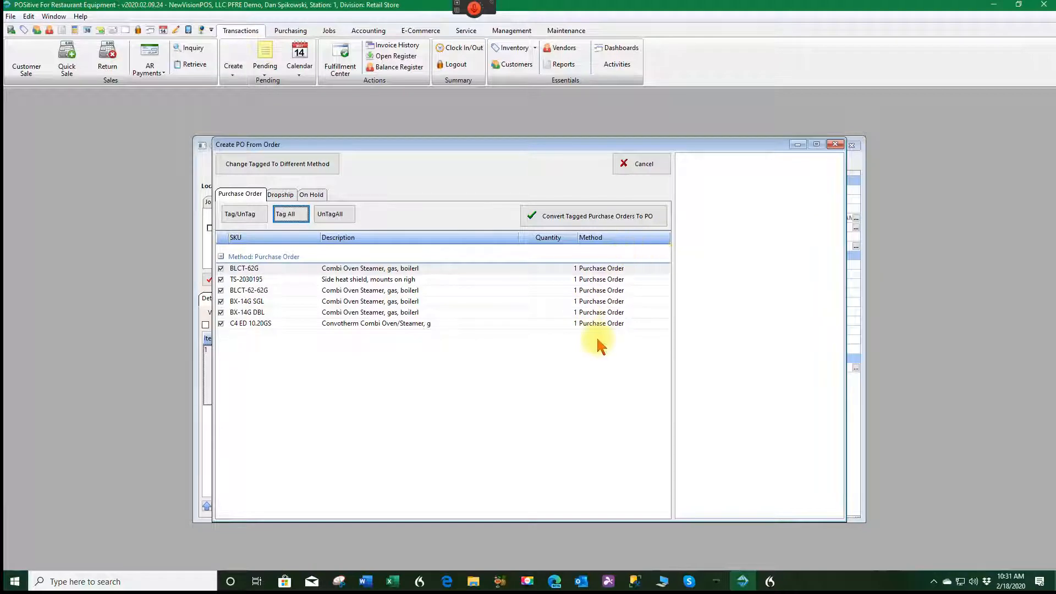
click(578, 219)
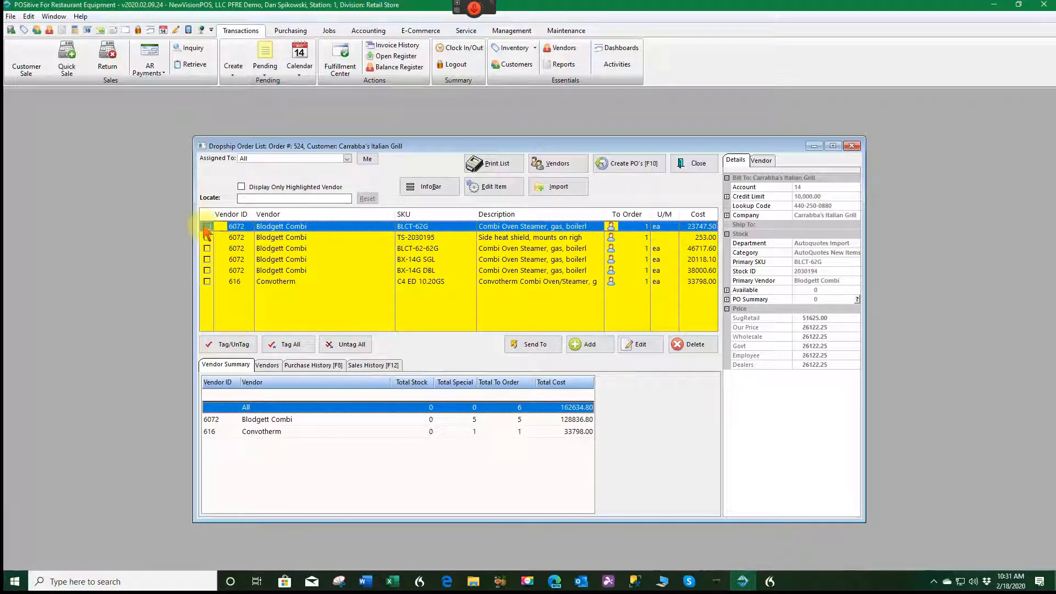
click(284, 347)
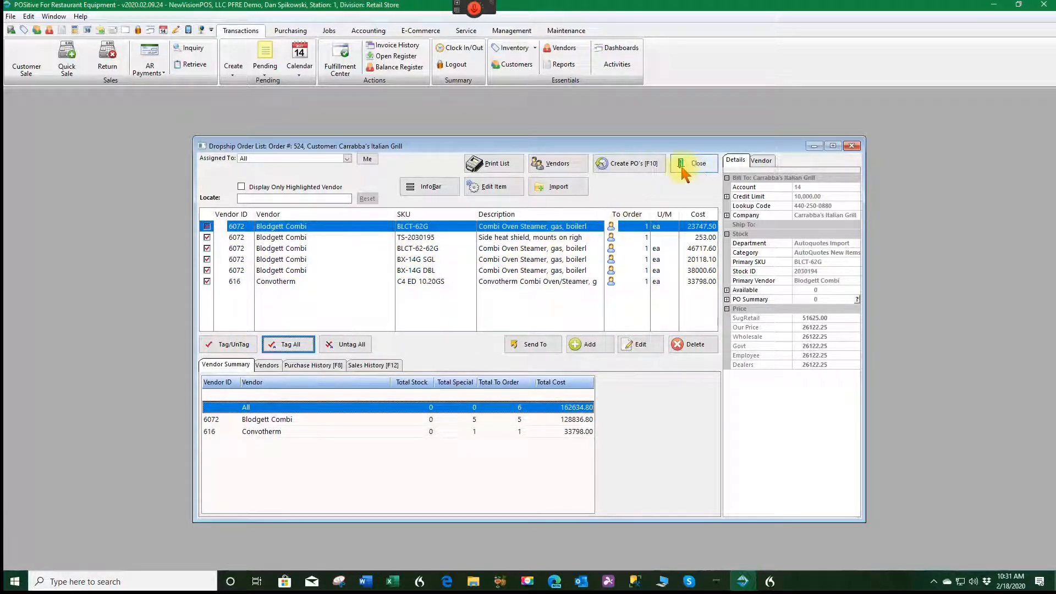
click(638, 164)
click(511, 361)
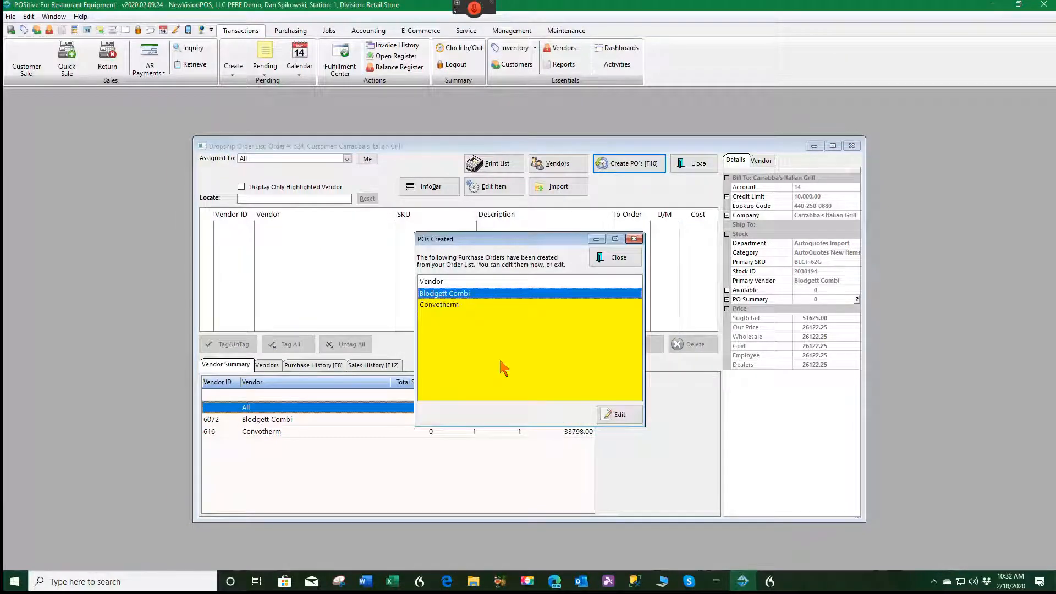
click(620, 261)
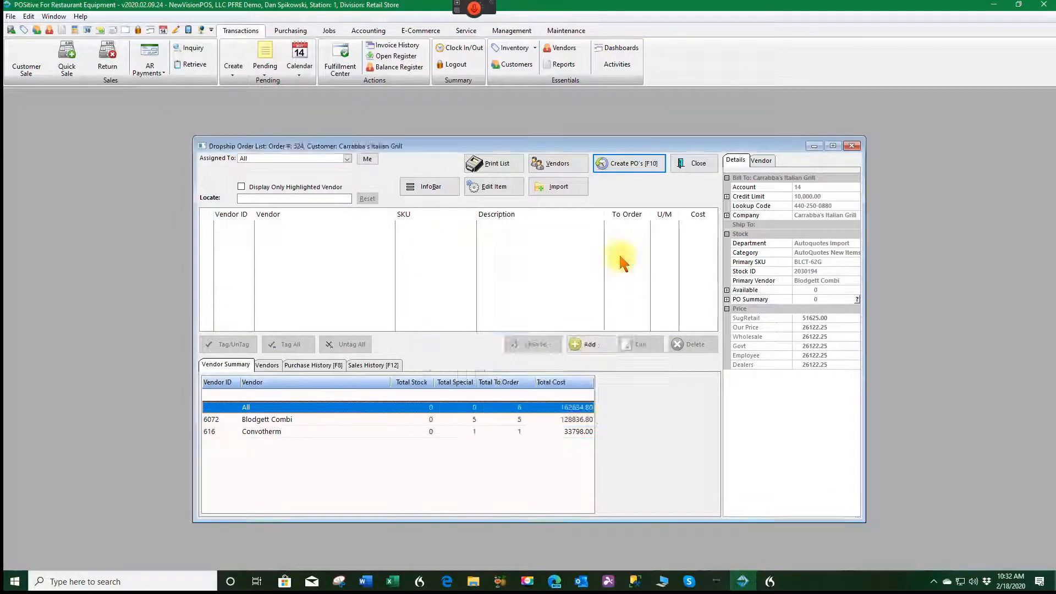
click(694, 164)
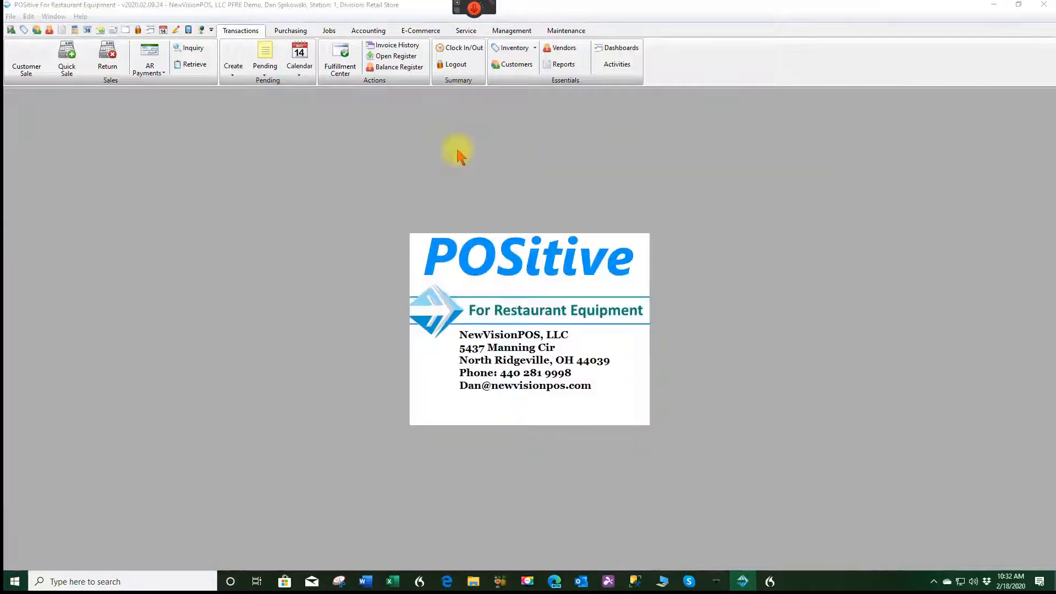
Open the Blodgett Combi purchase order from the Purchase Order Center for placing and editing
click(290, 31)
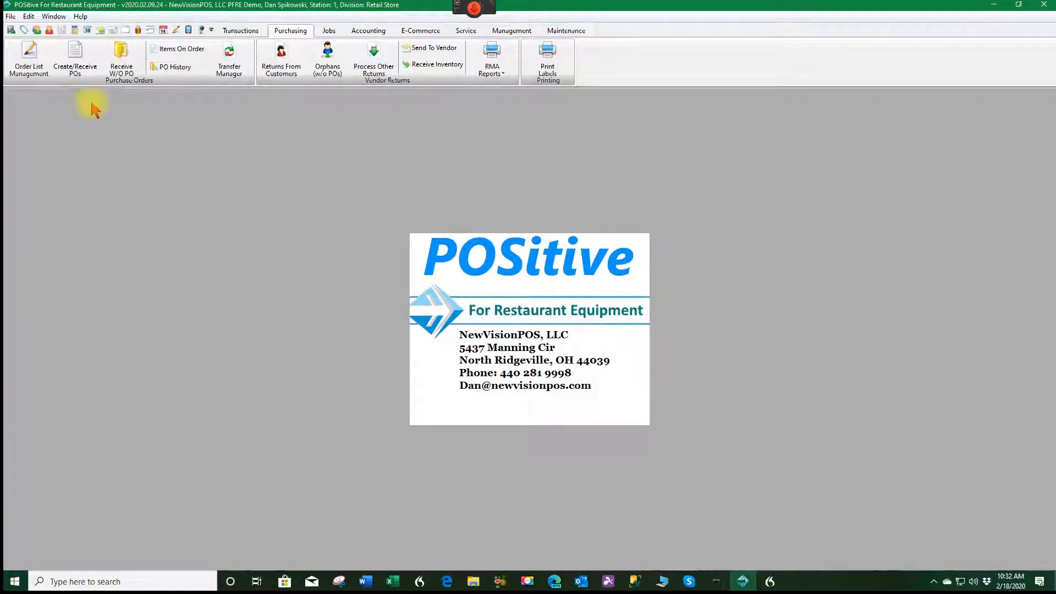
click(75, 55)
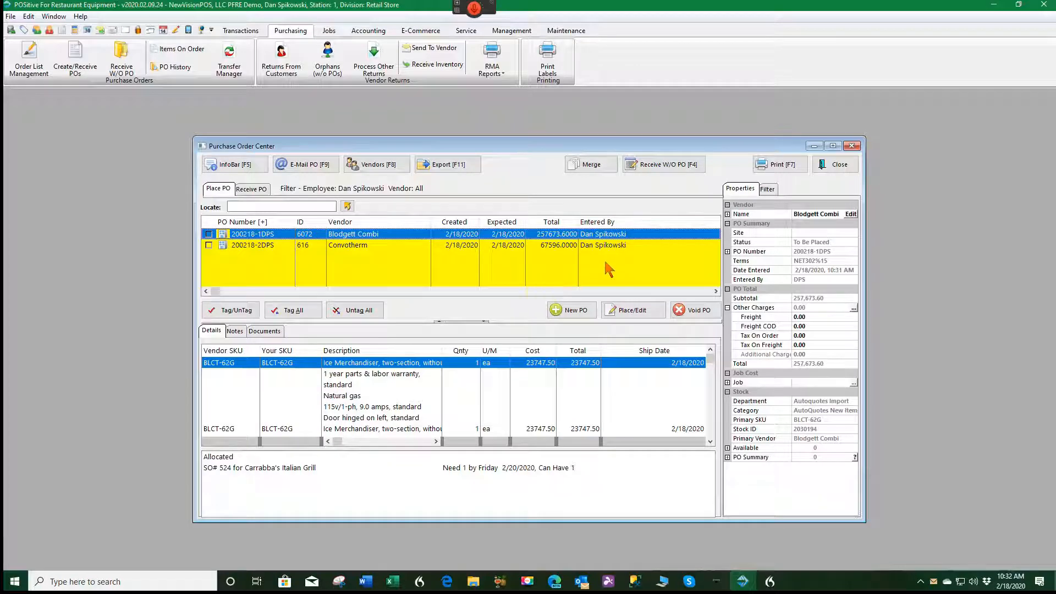
click(638, 314)
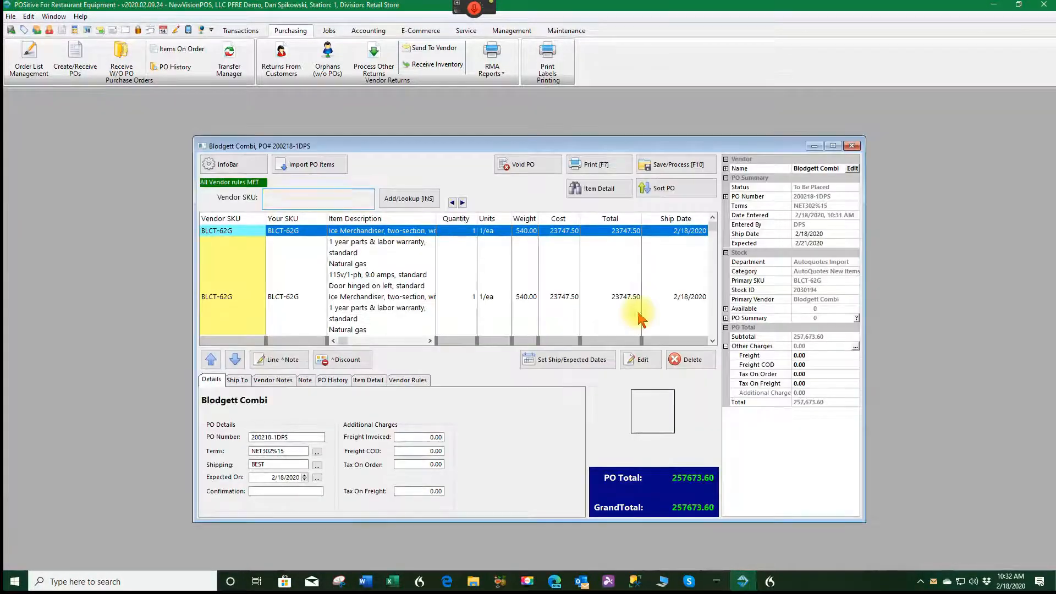
Process the Blodgett Combi purchase order now and preview its Purchase Order printout
click(686, 163)
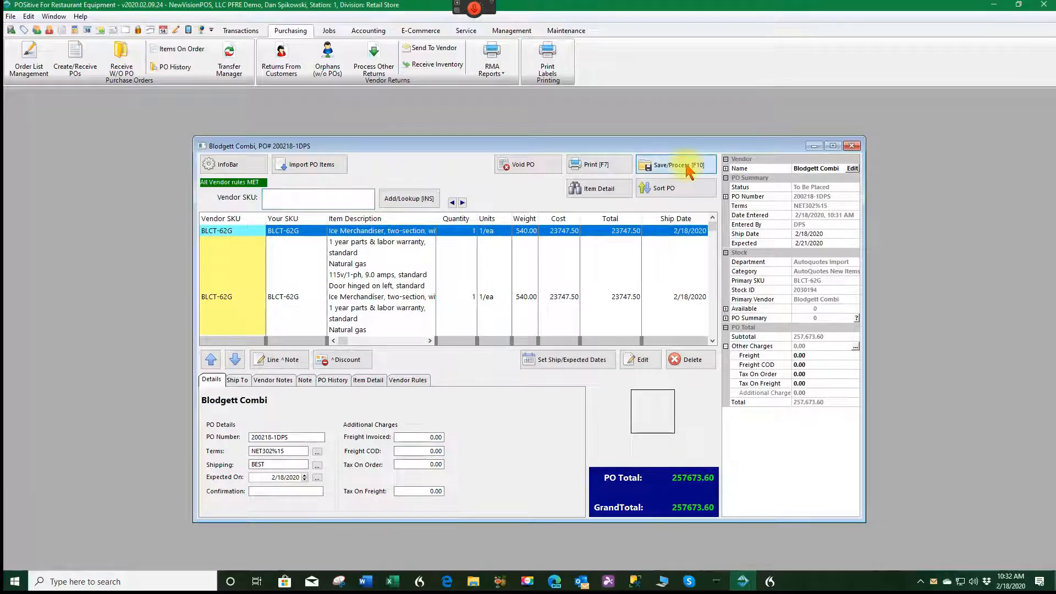
click(531, 358)
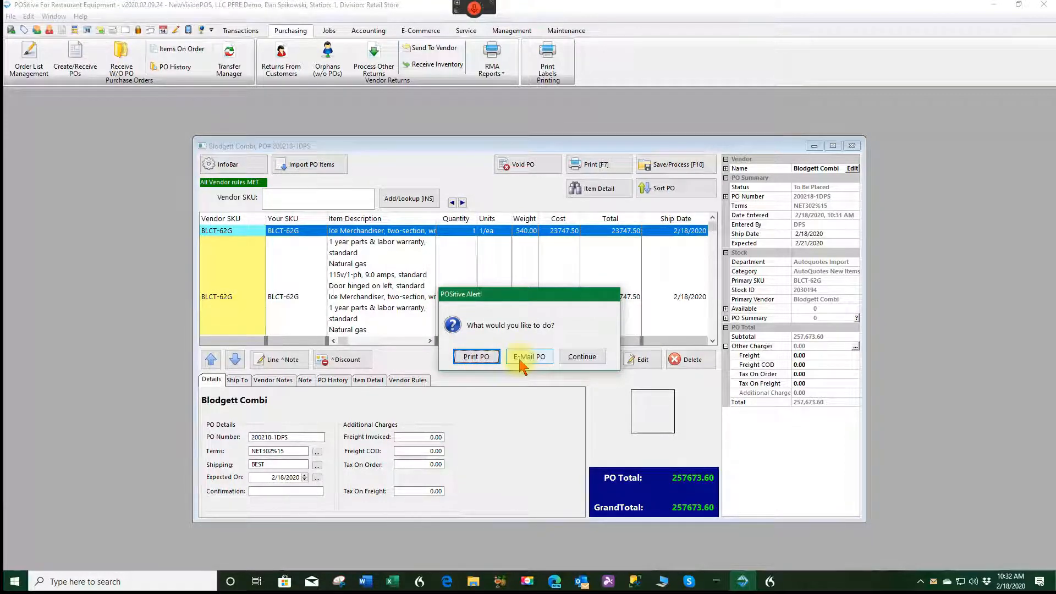
click(475, 357)
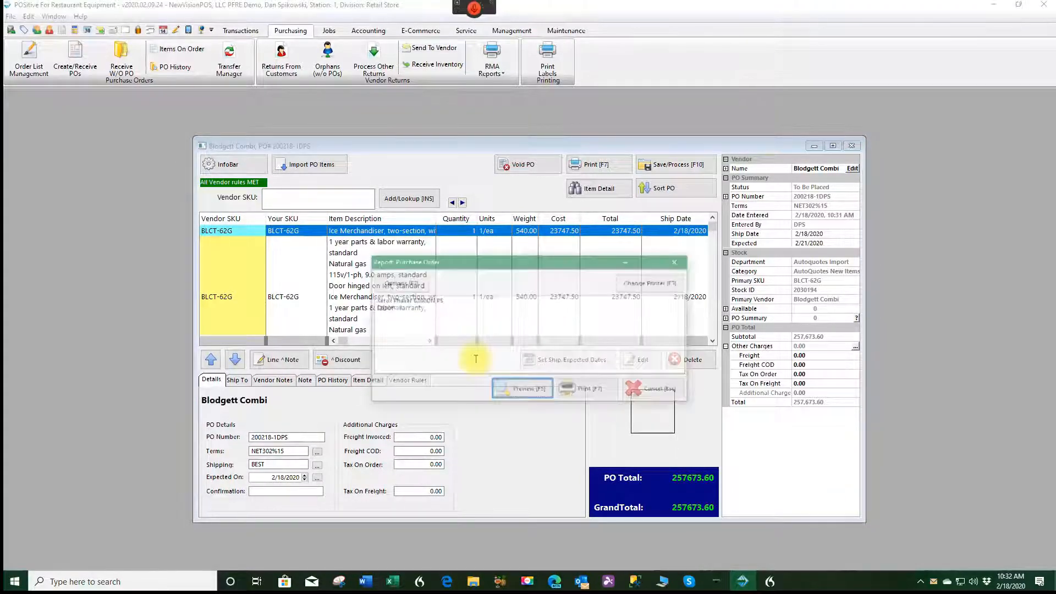
click(520, 390)
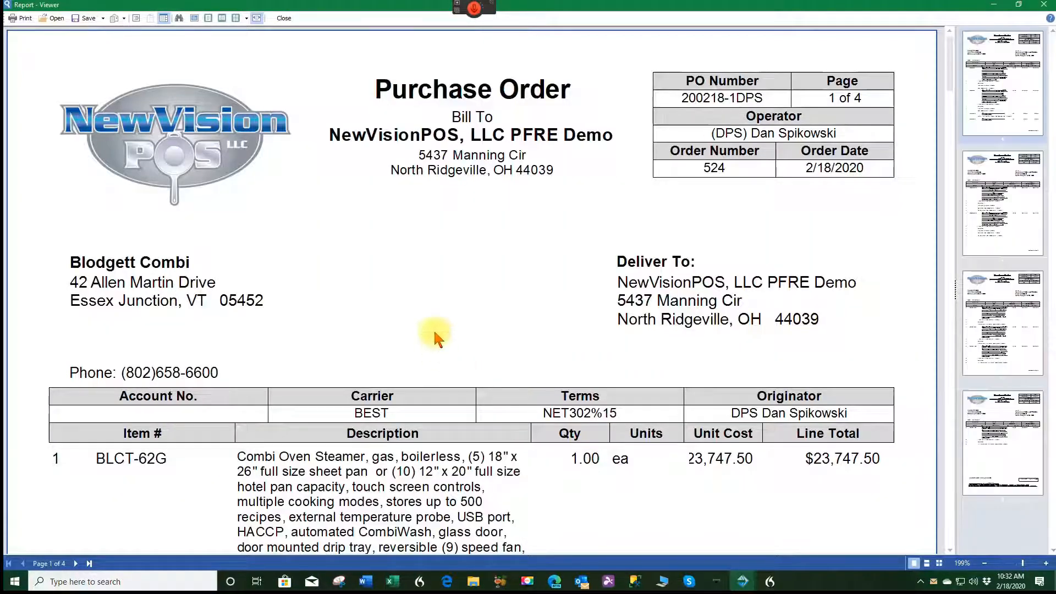
Review the item descriptions, quantities and costs across the purchase order printout's pages, and close the report viewer
scroll(436, 337, down, 3)
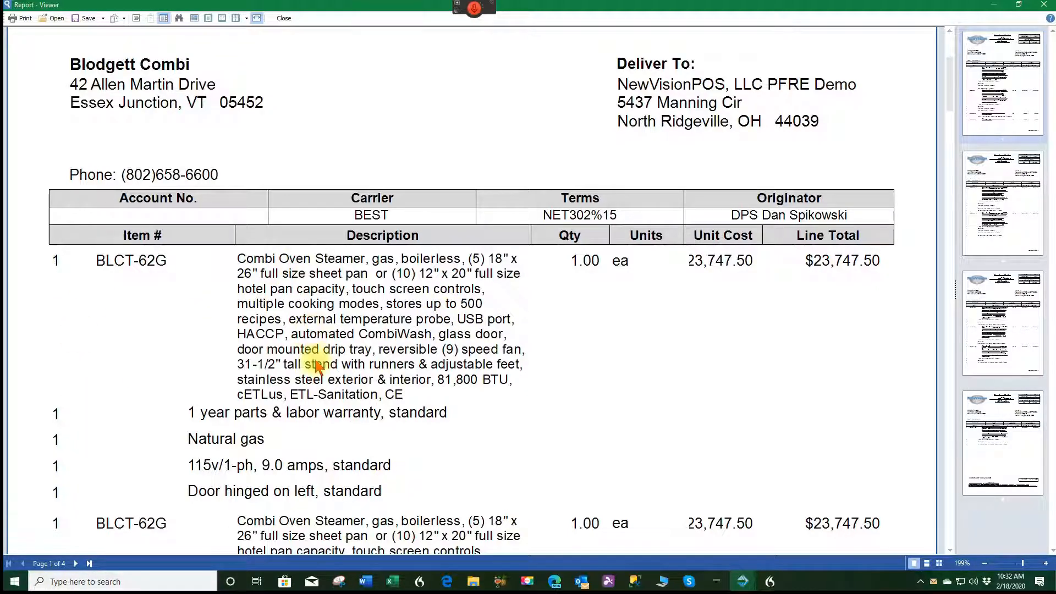
scroll(312, 374, down, 1)
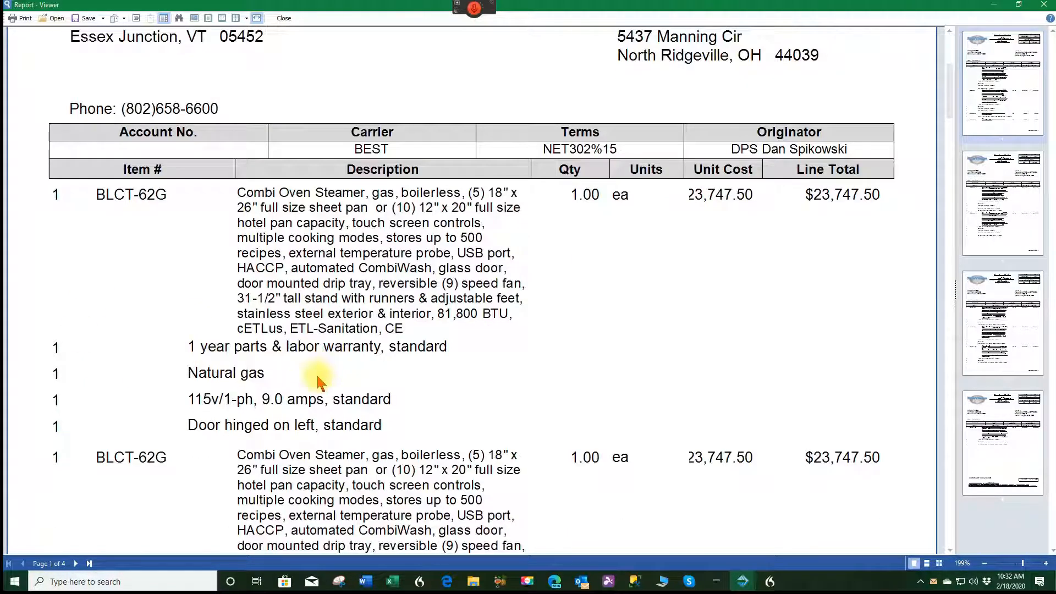
scroll(311, 380, down, 2)
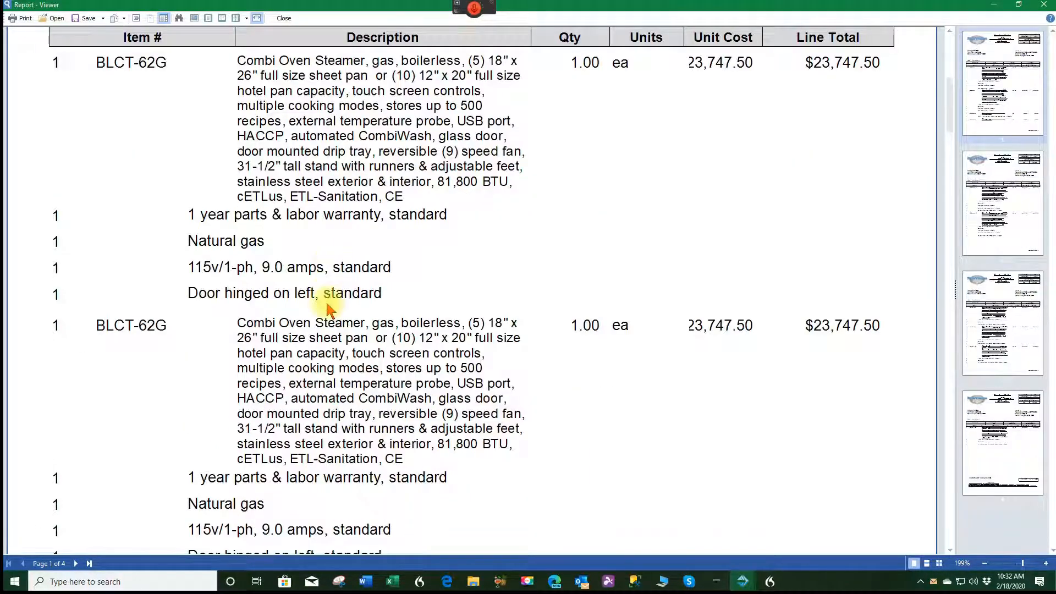
scroll(326, 308, down, 3)
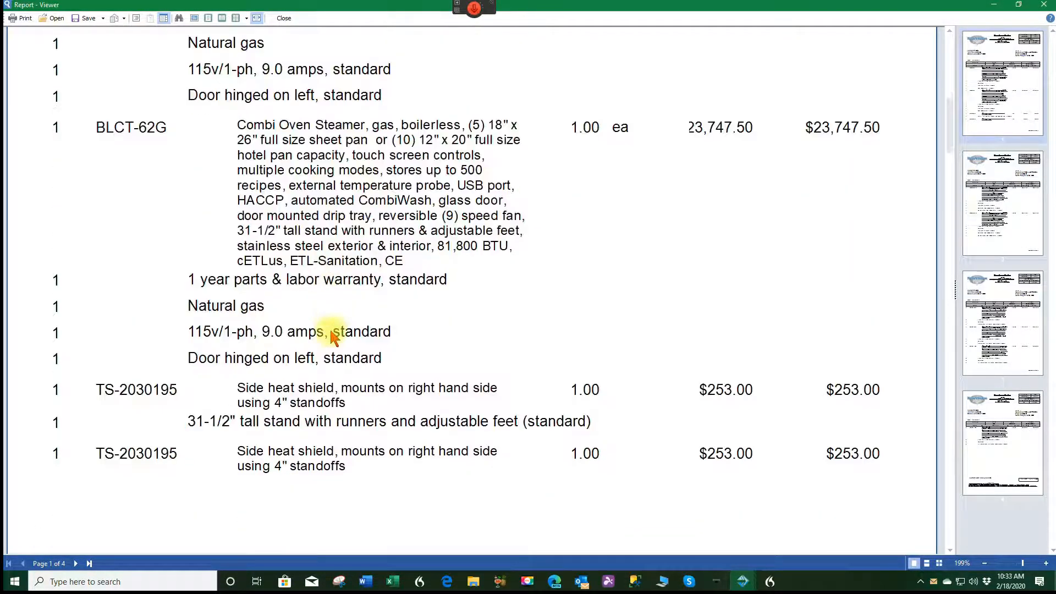
scroll(330, 333, down, 6)
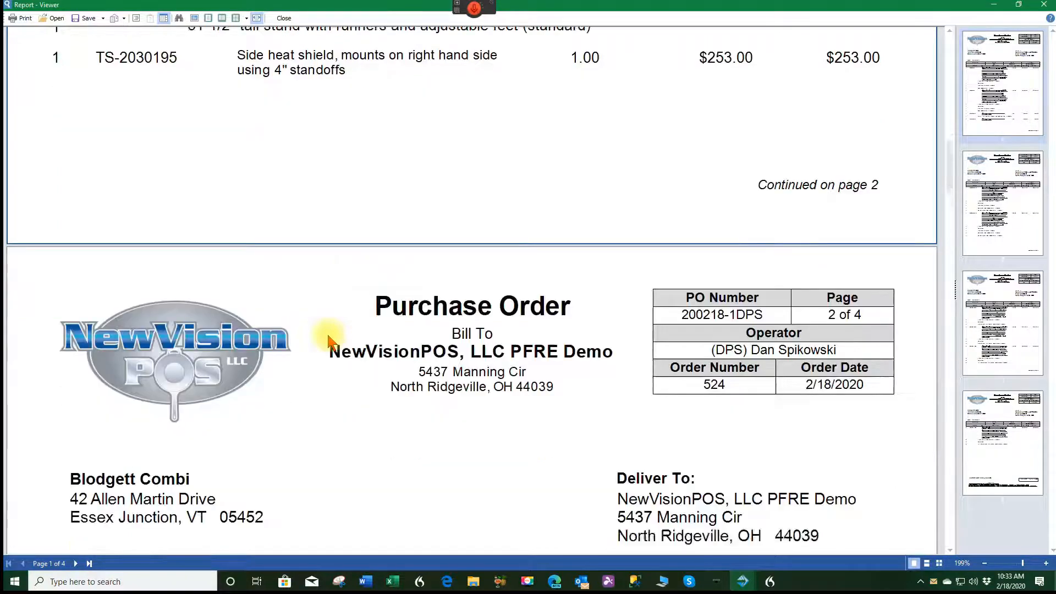
scroll(328, 337, down, 7)
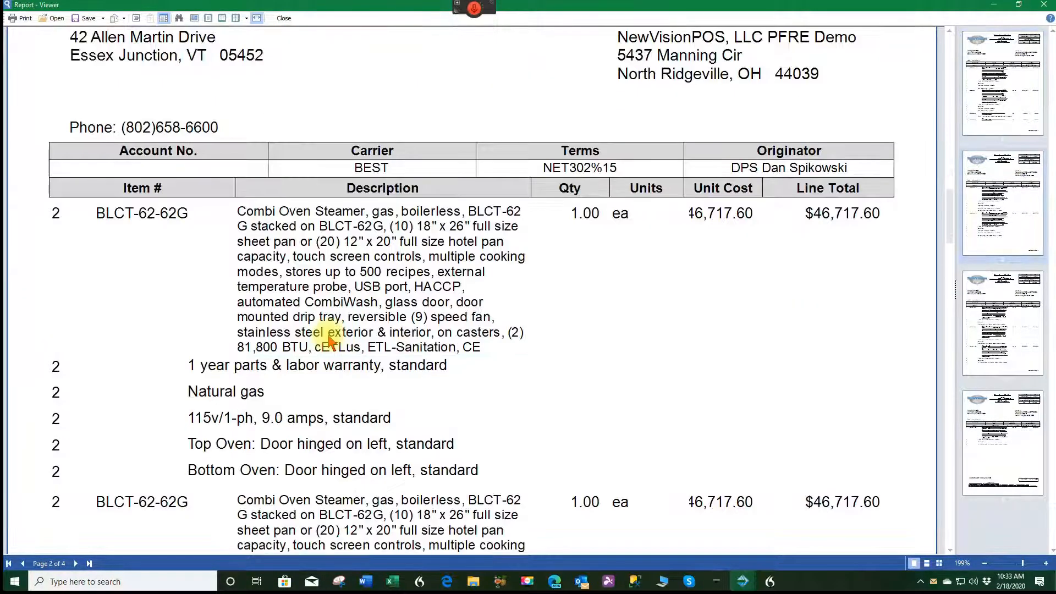
scroll(329, 342, down, 3)
scroll(328, 336, down, 4)
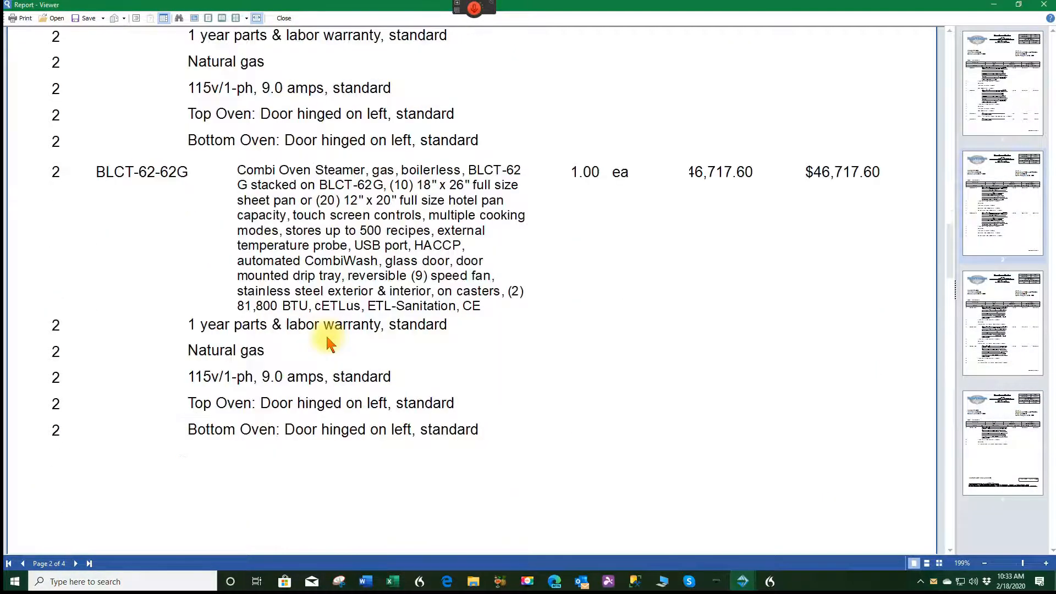
scroll(324, 337, down, 8)
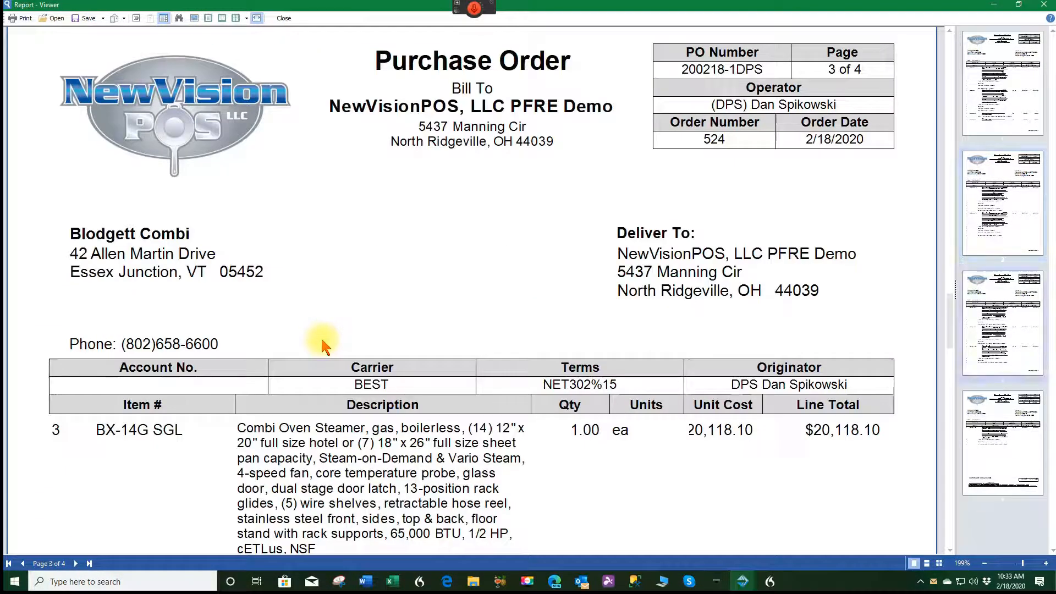
scroll(333, 313, down, 3)
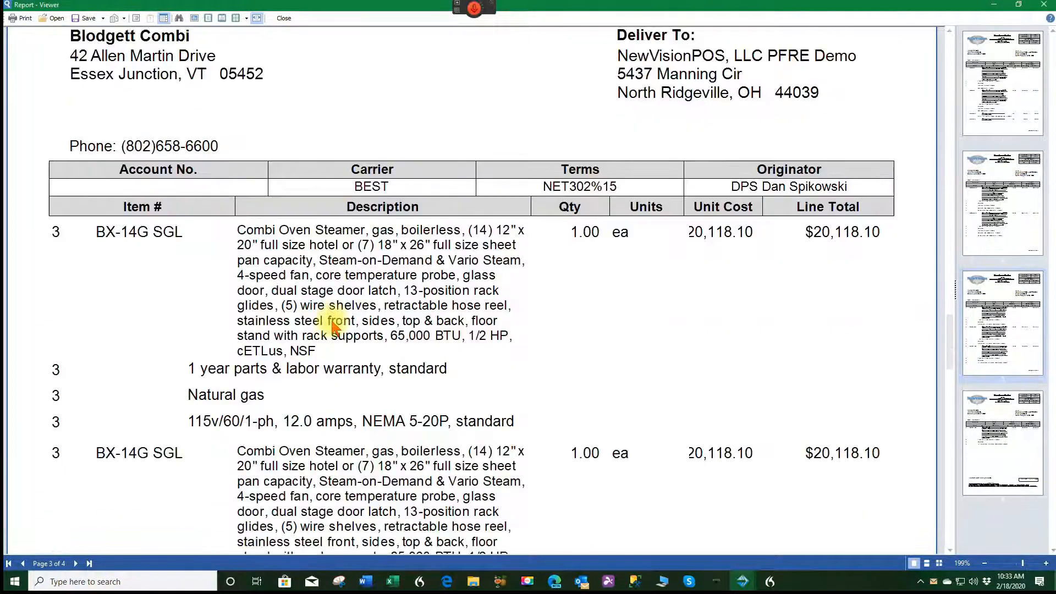
scroll(334, 320, down, 1)
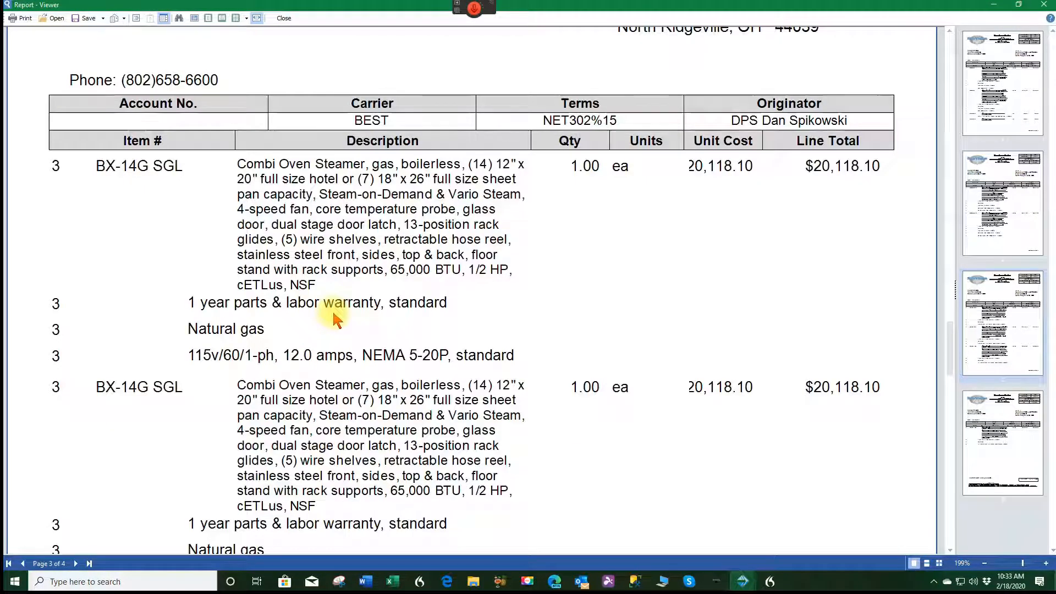
scroll(385, 283, down, 4)
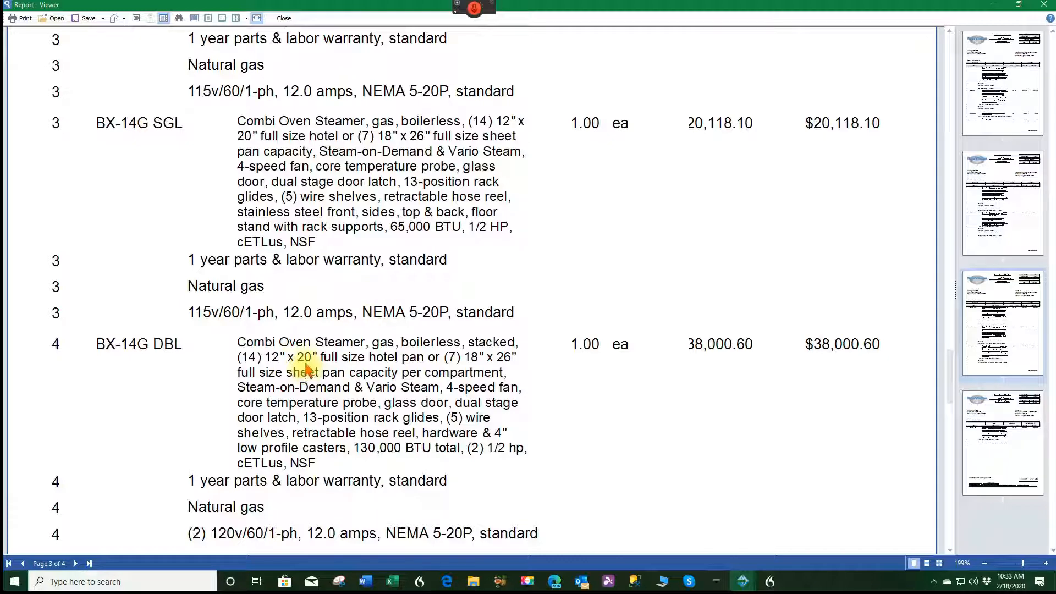
scroll(306, 369, down, 2)
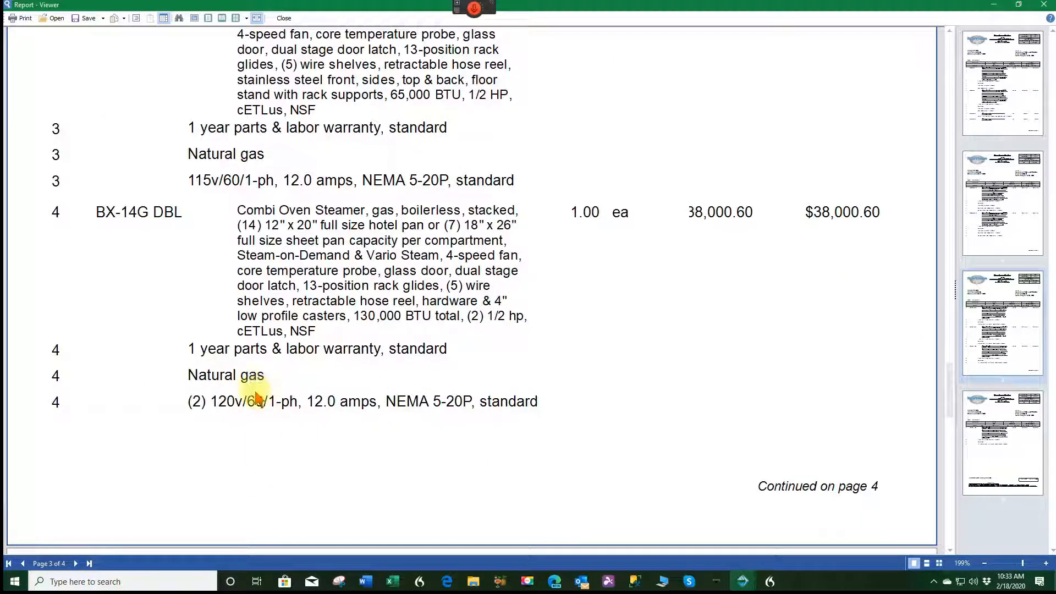
click(1043, 5)
click(519, 235)
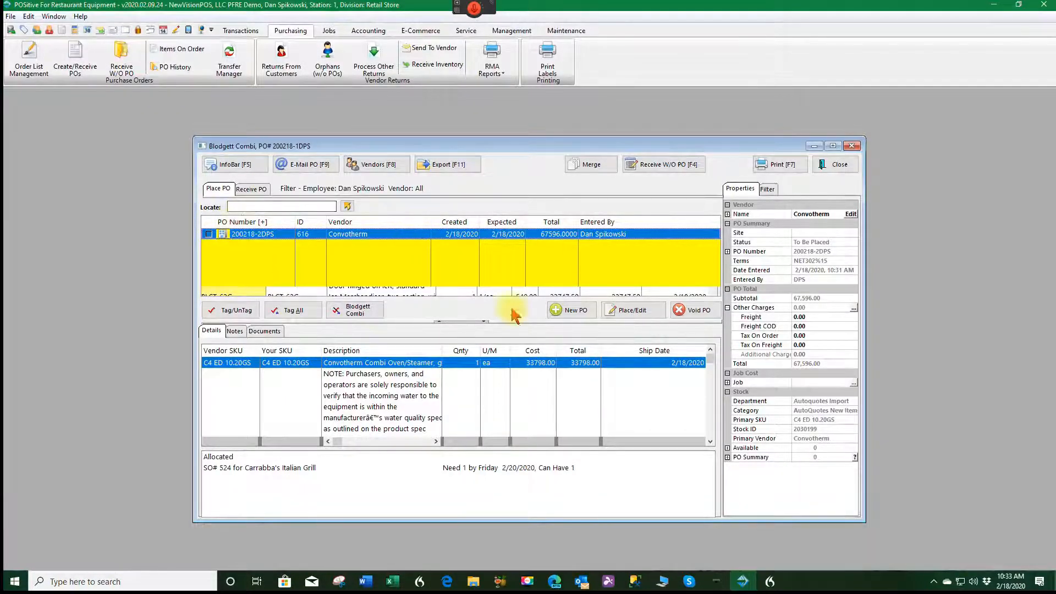
Open the Convotherm purchase order for placing and process it now without printing or e-mailing it
click(635, 313)
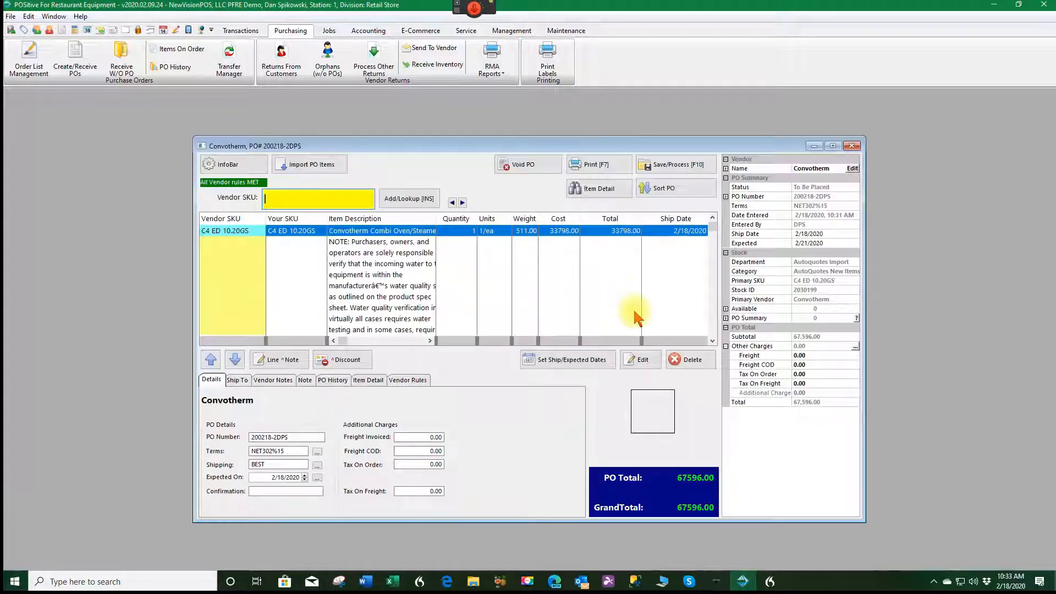
click(680, 165)
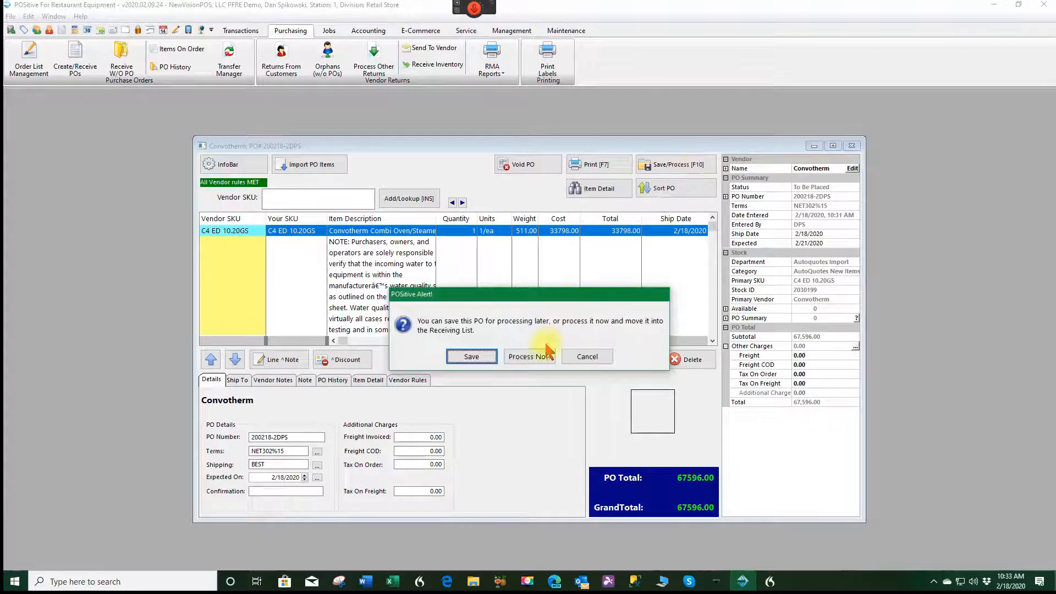
click(539, 357)
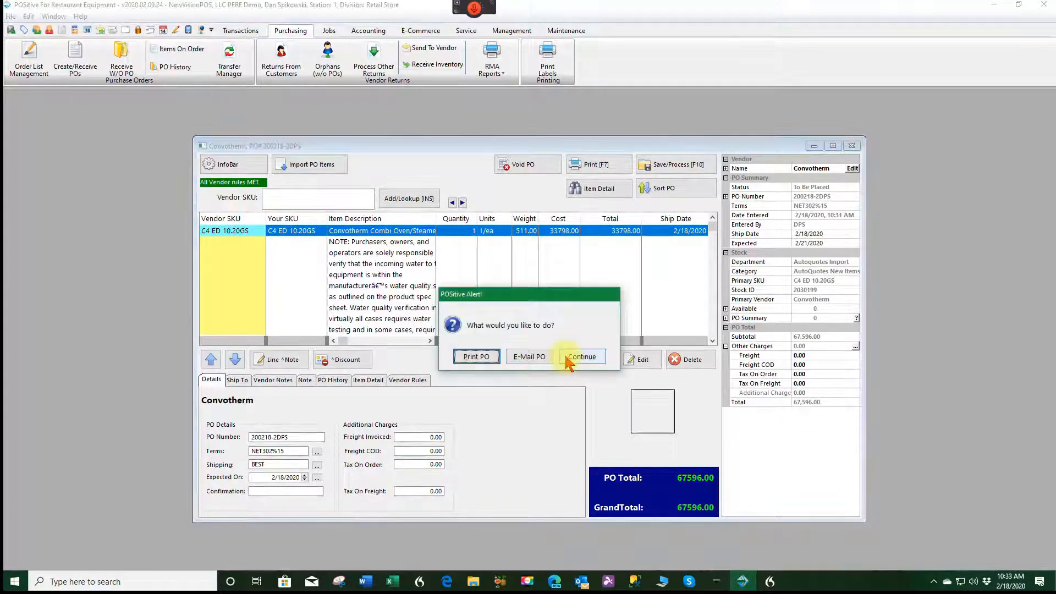
click(583, 357)
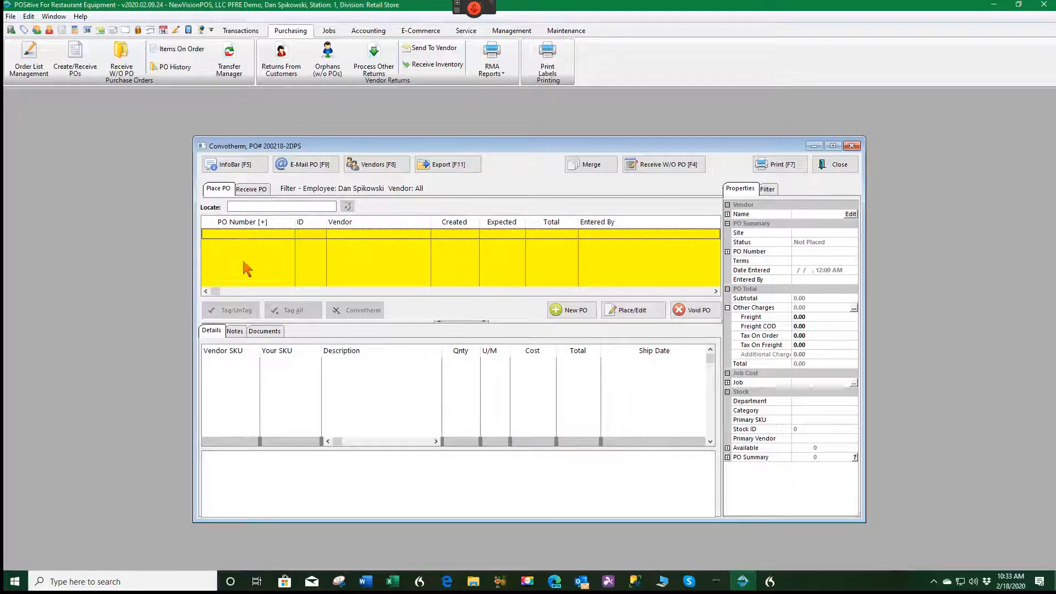
Display the purchase orders awaiting receipt and set the vendor filter to All
click(250, 189)
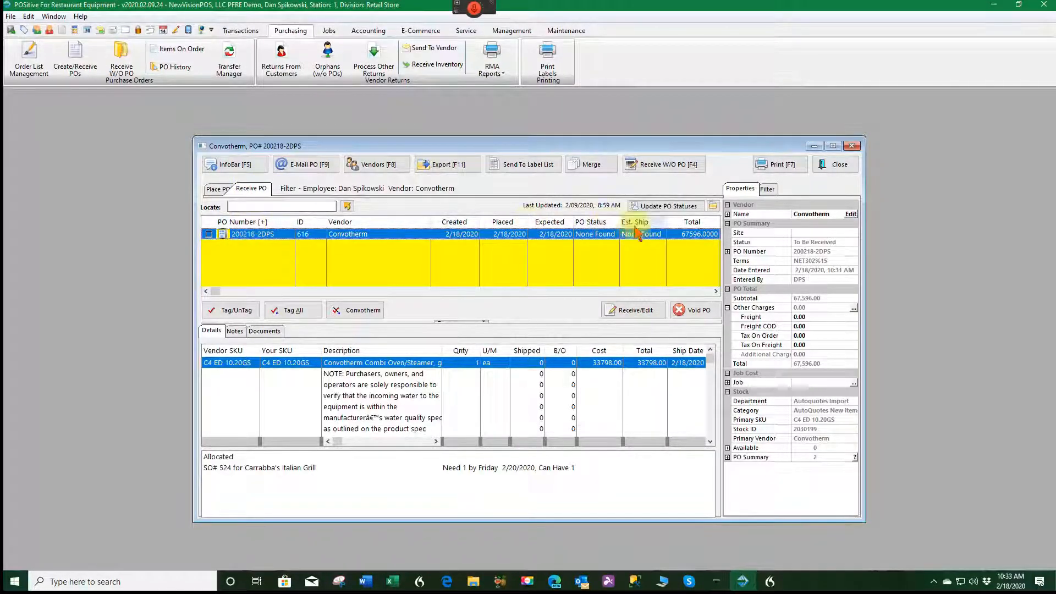
click(768, 189)
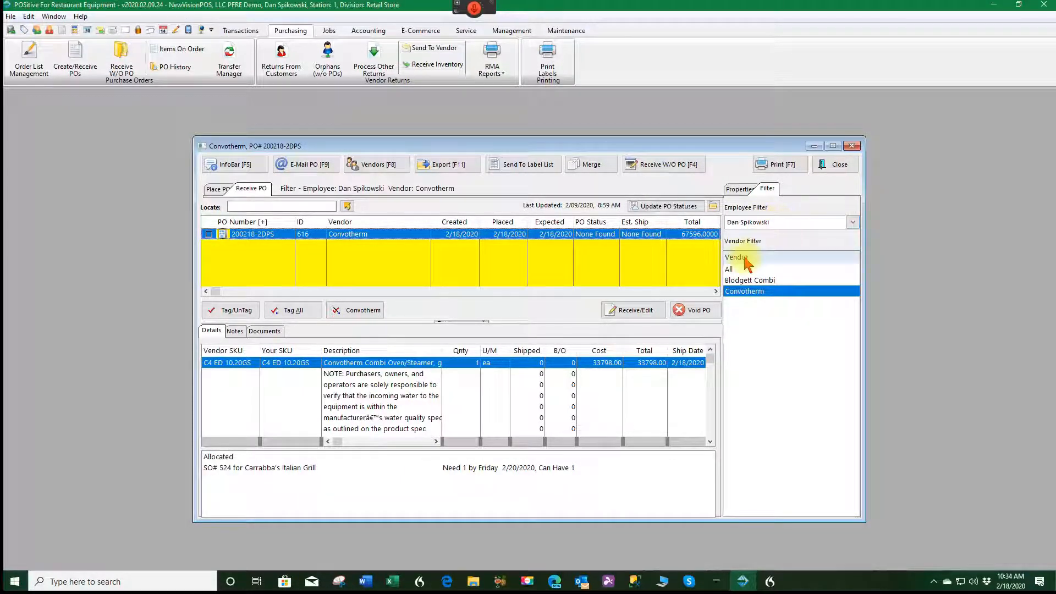
click(729, 270)
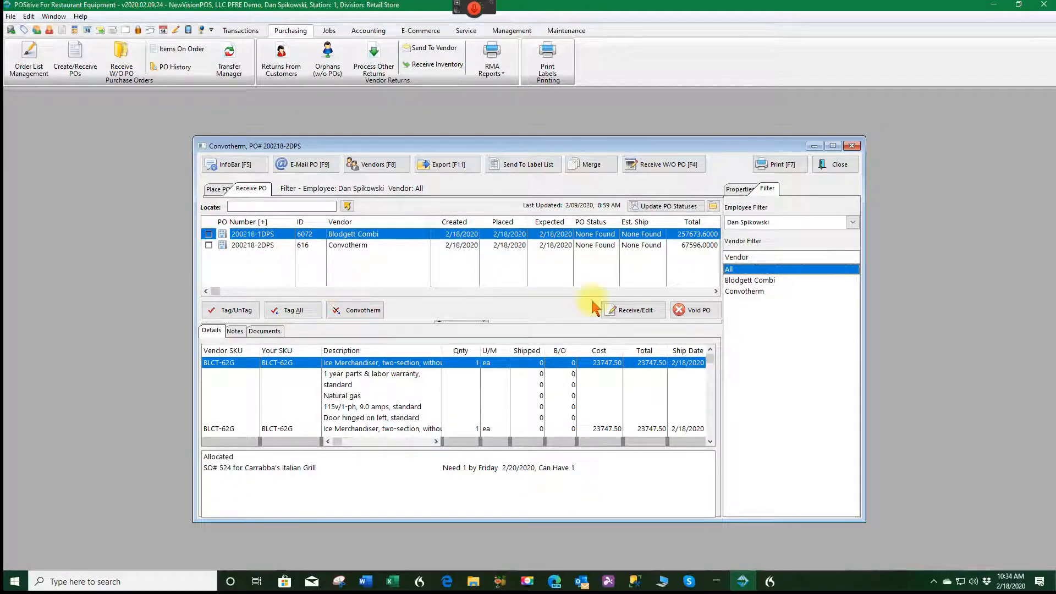
Open the Blodgett Combi purchase order for receiving with vendor invoice number 445657, keeping the default charges and dates
click(635, 311)
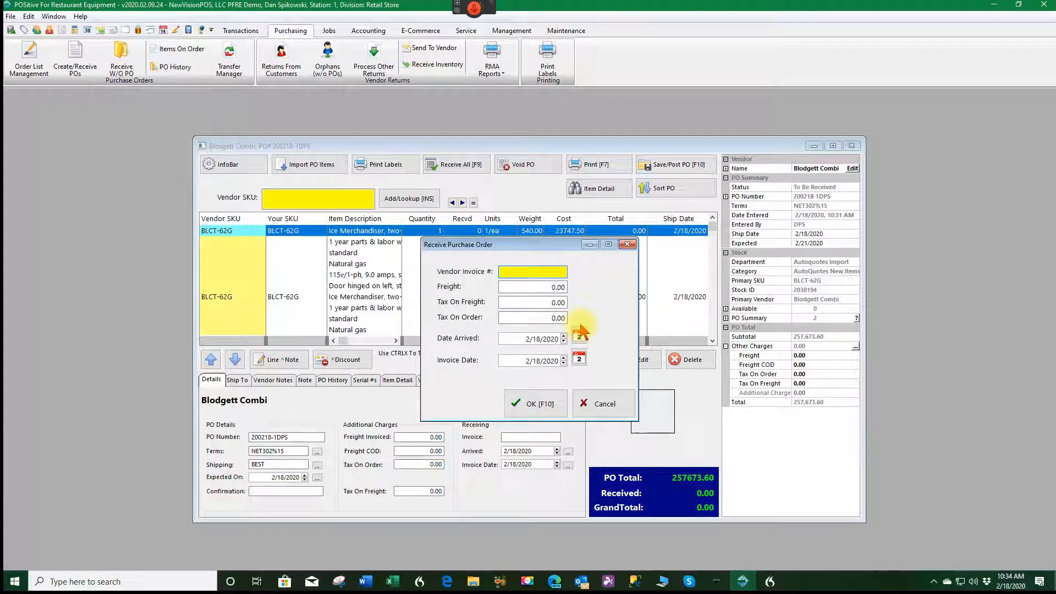
text(445657)
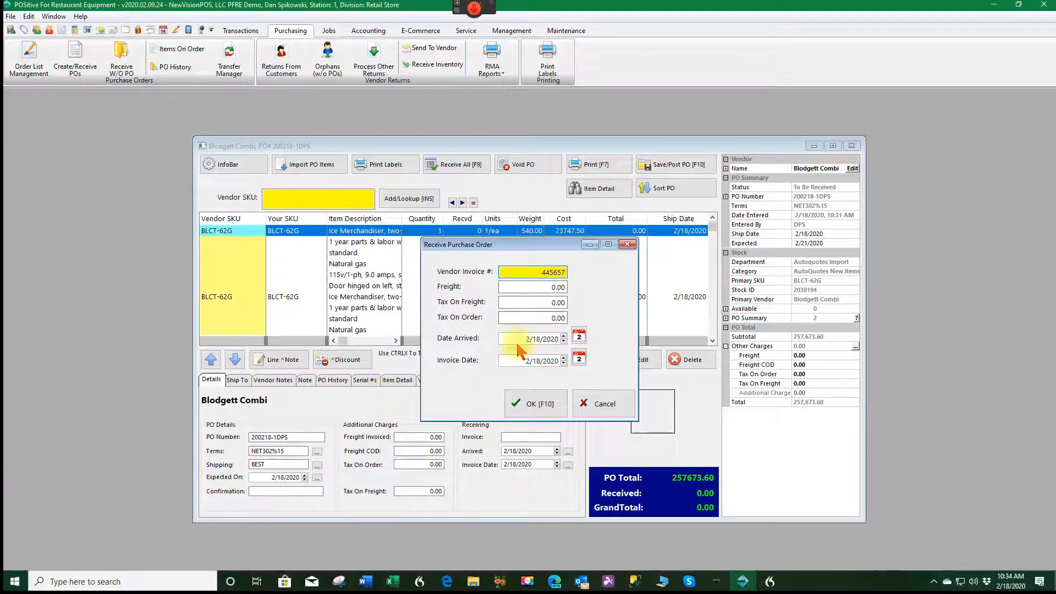
click(530, 403)
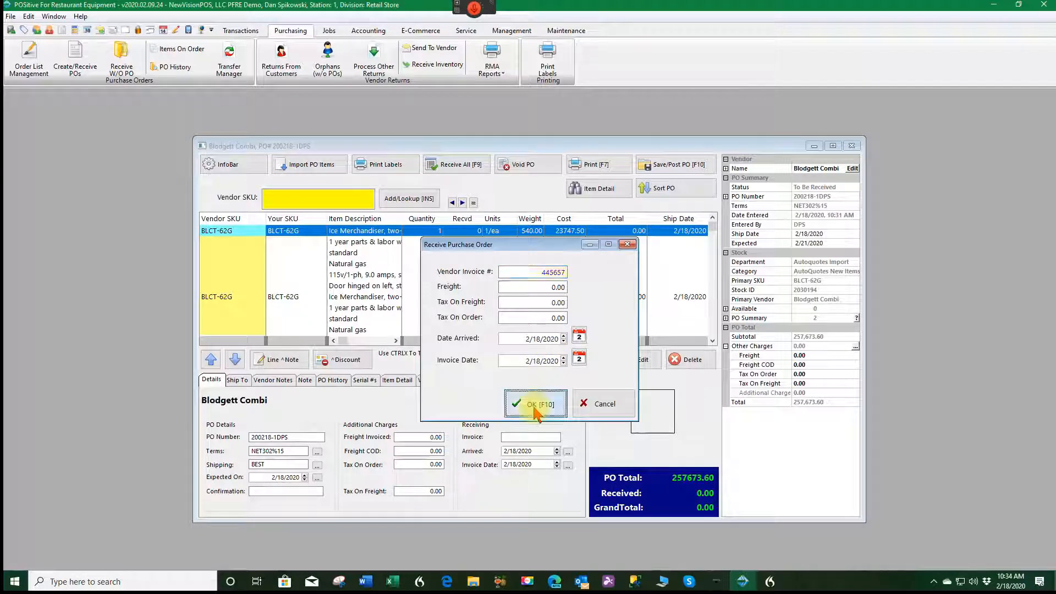
Set every item's received quantity equal to its ordered quantity and check the first BLCT-62G line's details
click(454, 166)
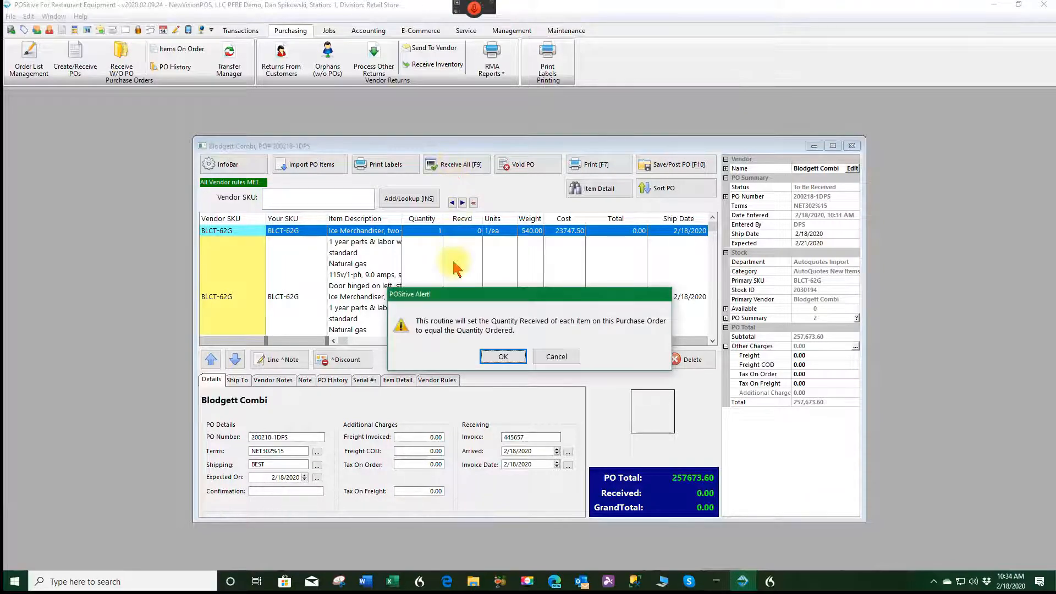
click(505, 359)
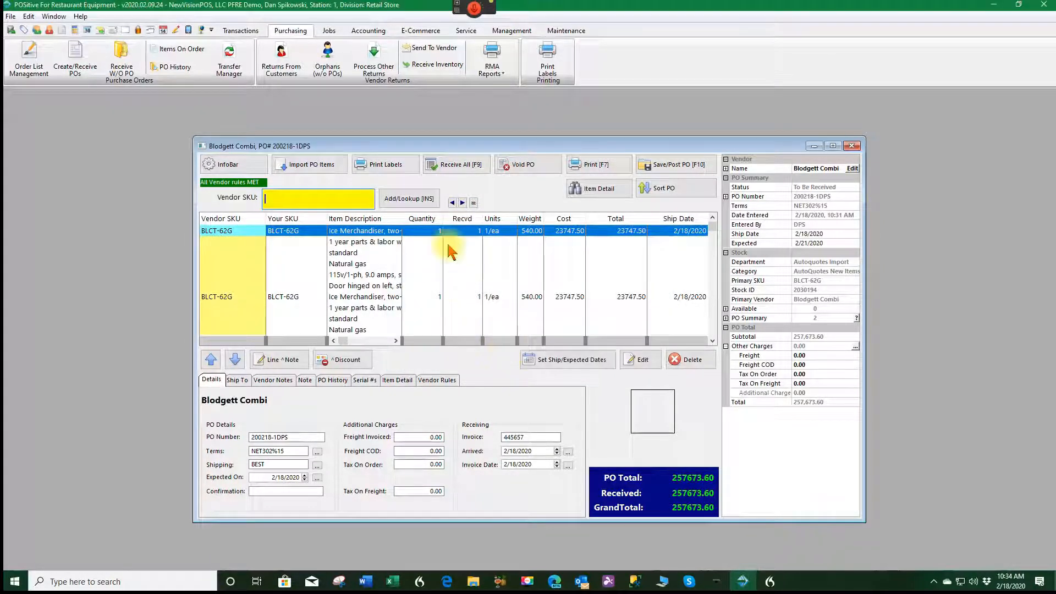
double_click(463, 231)
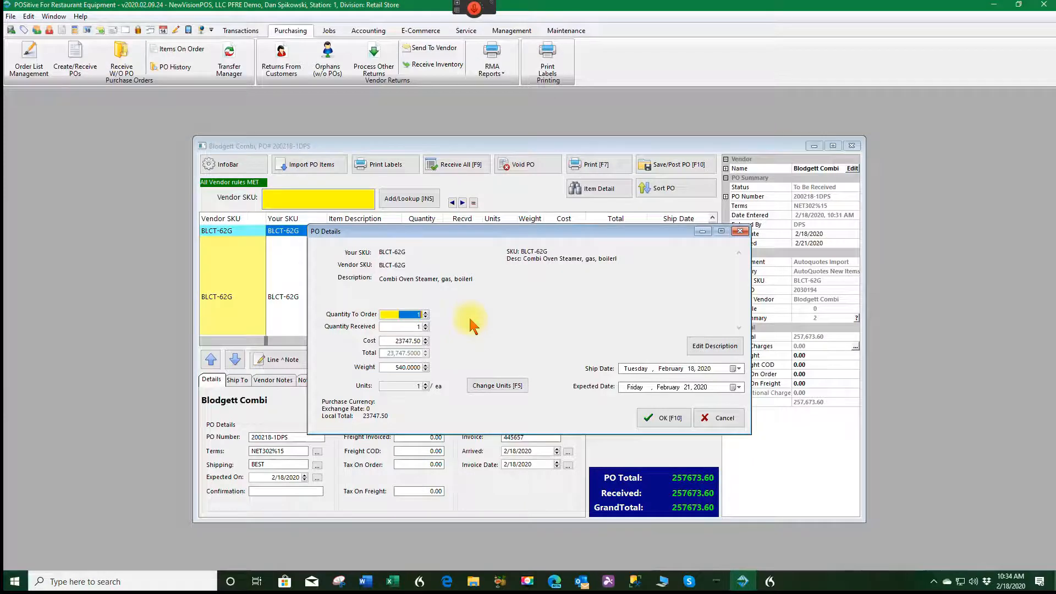
click(654, 419)
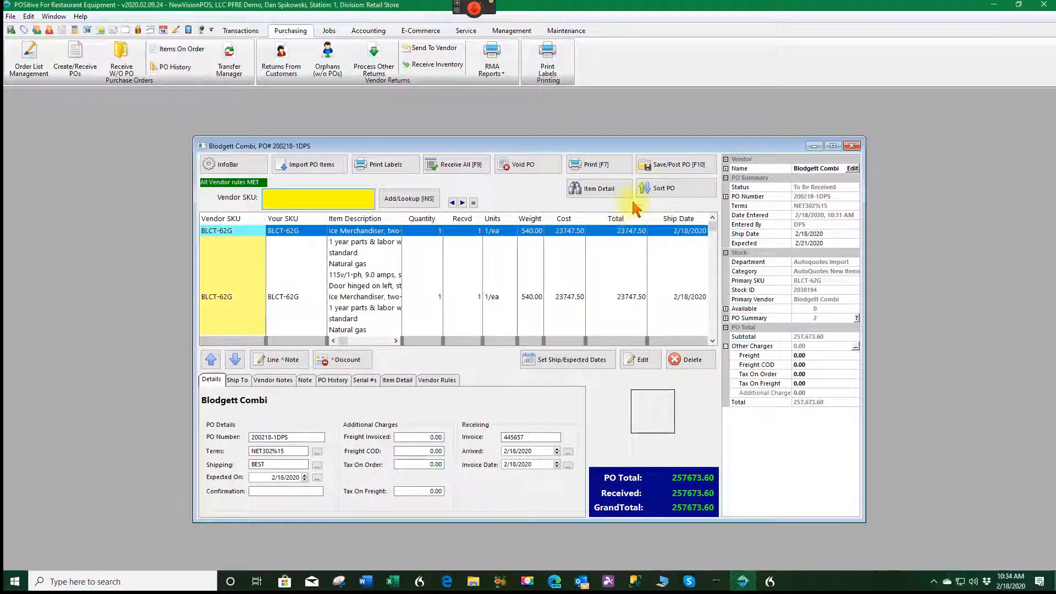
Post the Blodgett Combi purchase order as received now and complete the Orders Arrived summary
click(675, 164)
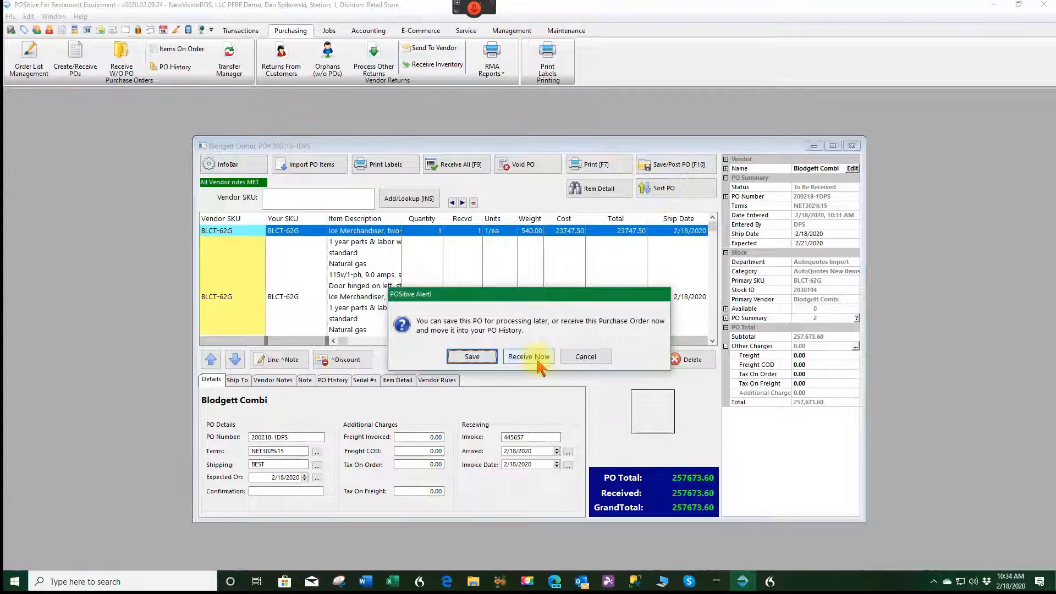
click(538, 359)
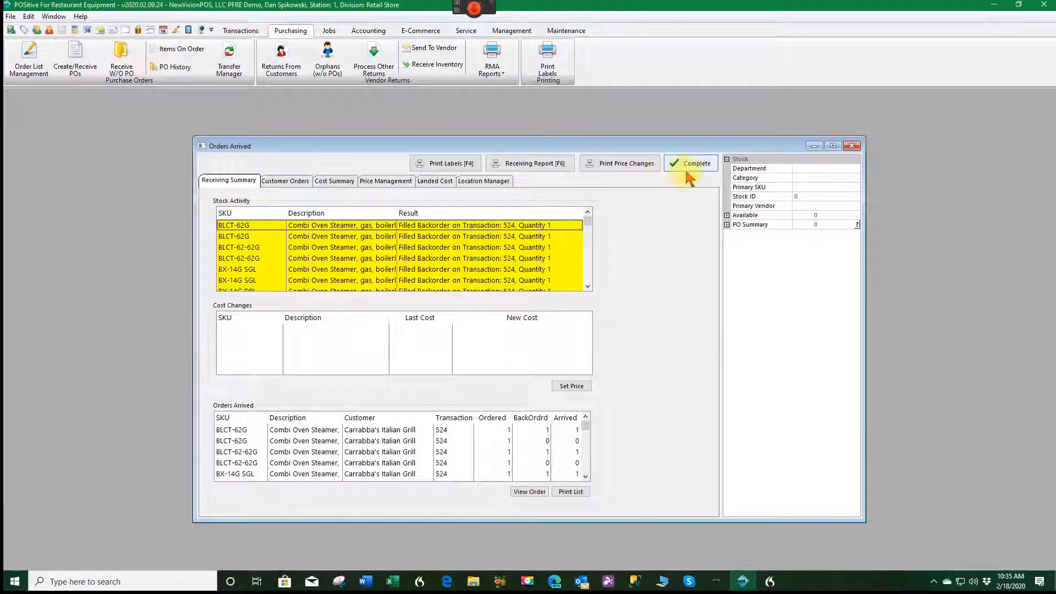
click(694, 165)
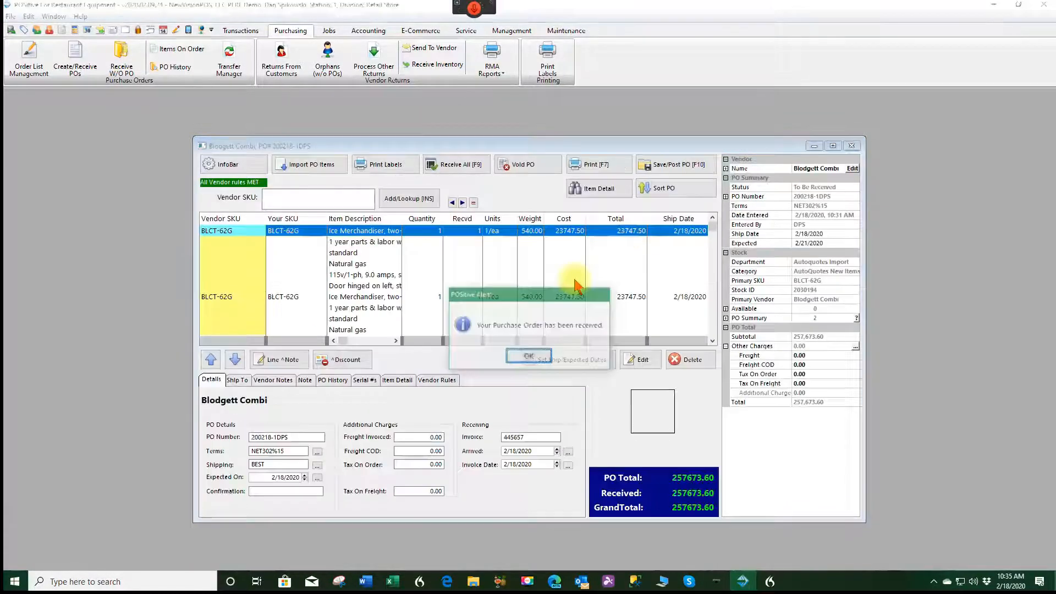
click(528, 357)
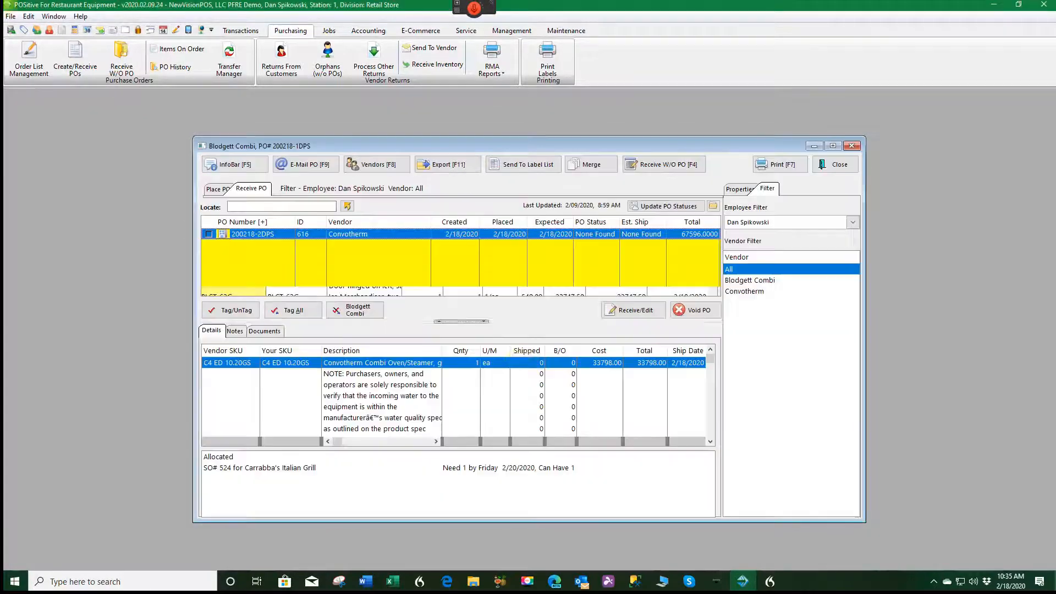
Open the Convotherm purchase order for receiving with vendor invoice number 88744 and set every item's received quantity equal to its ordered quantity
click(620, 310)
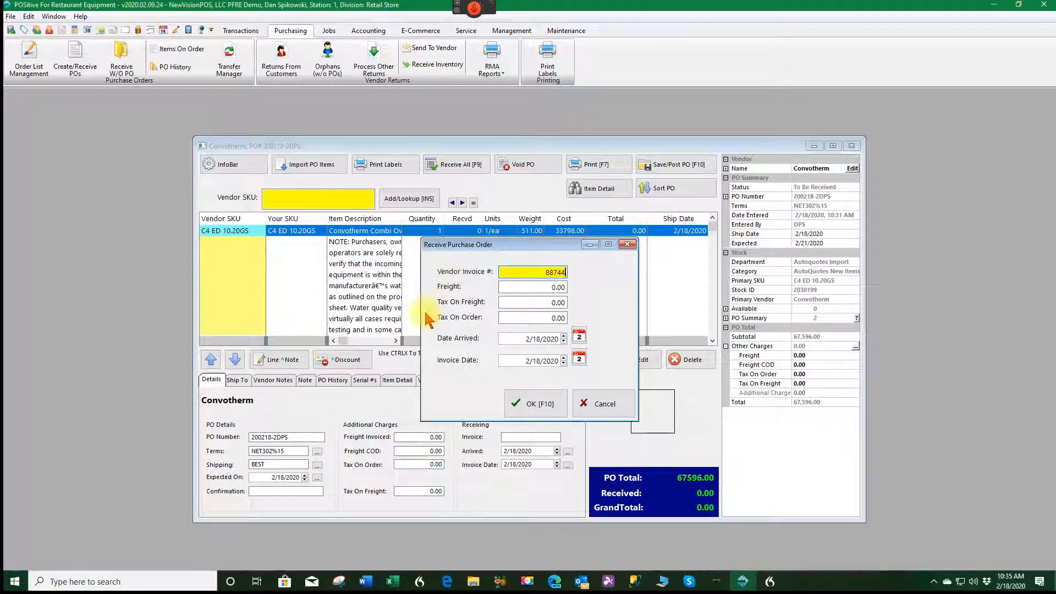
click(532, 404)
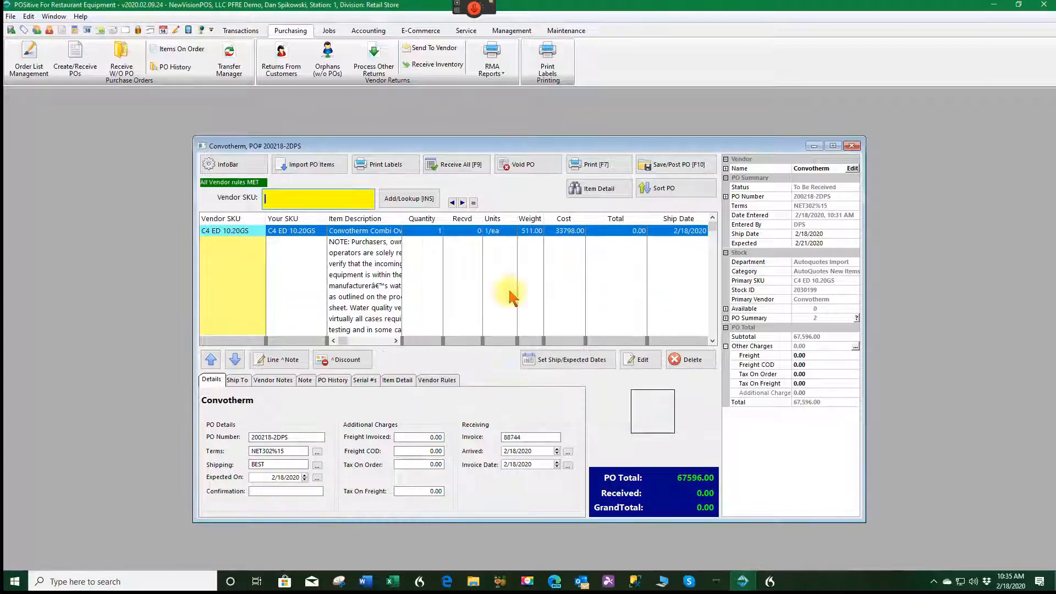
click(461, 165)
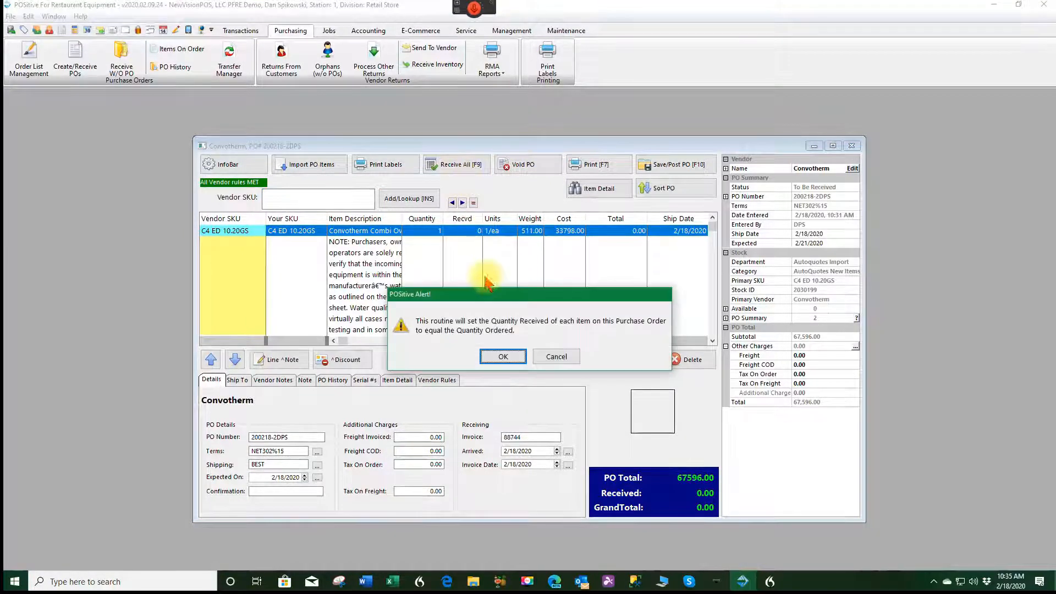
click(503, 356)
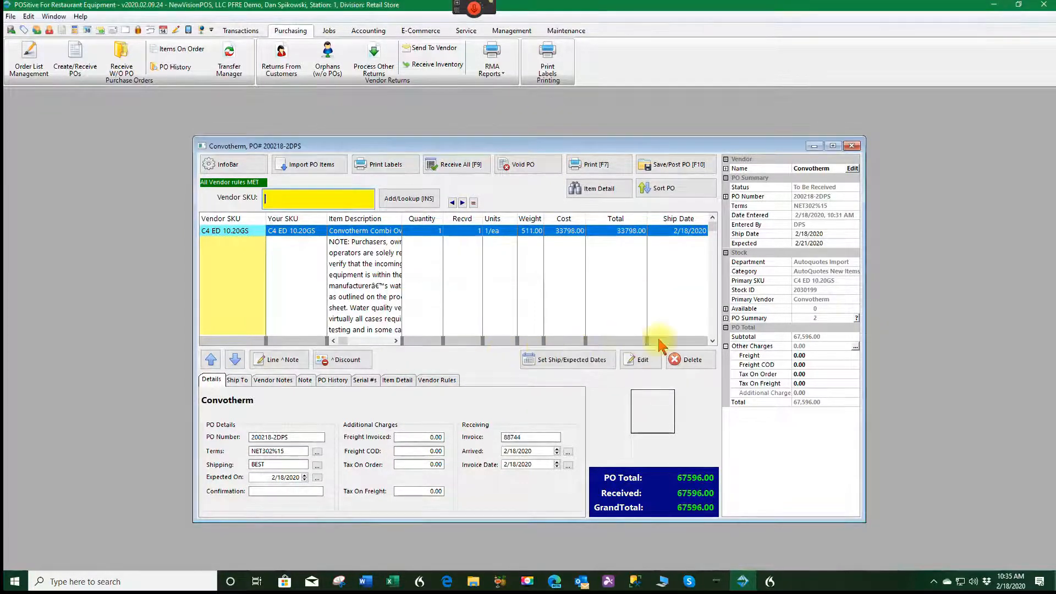
Post the Convotherm purchase order as received now and complete its Orders Arrived summary, closing the purchase order list
click(681, 165)
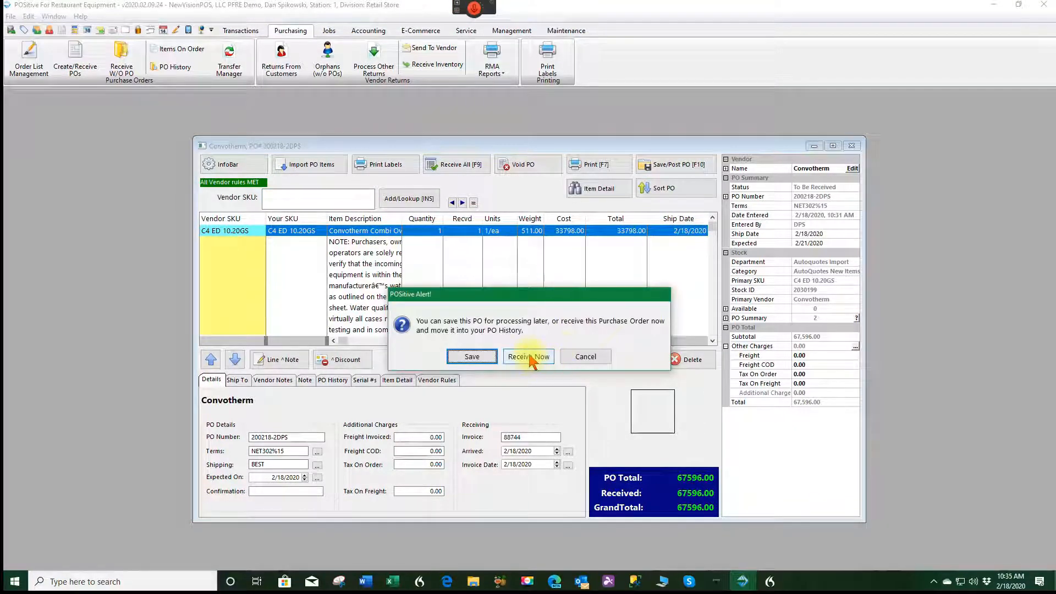
click(536, 357)
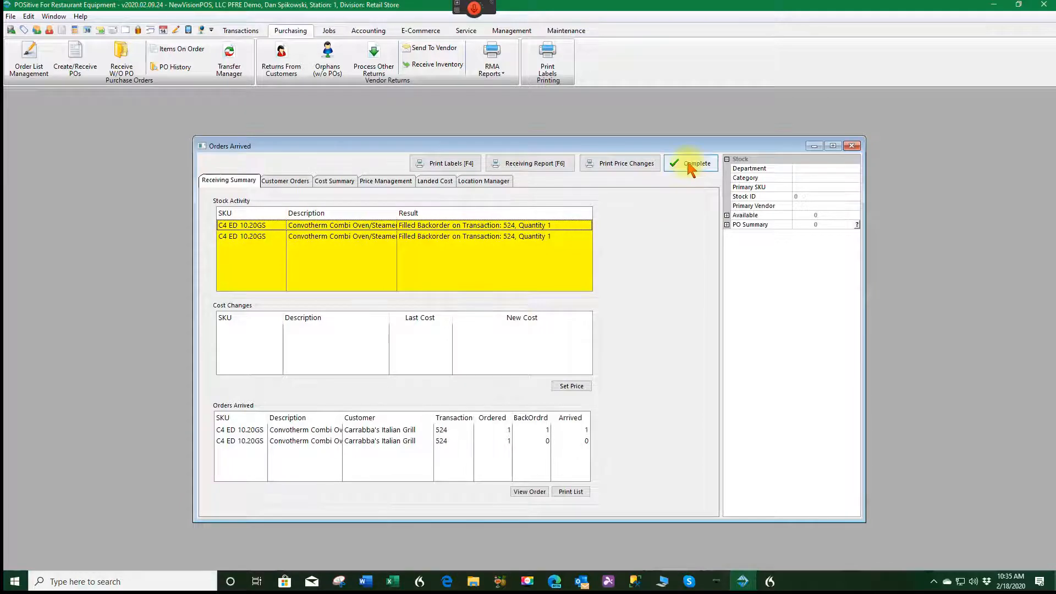
click(690, 165)
click(529, 358)
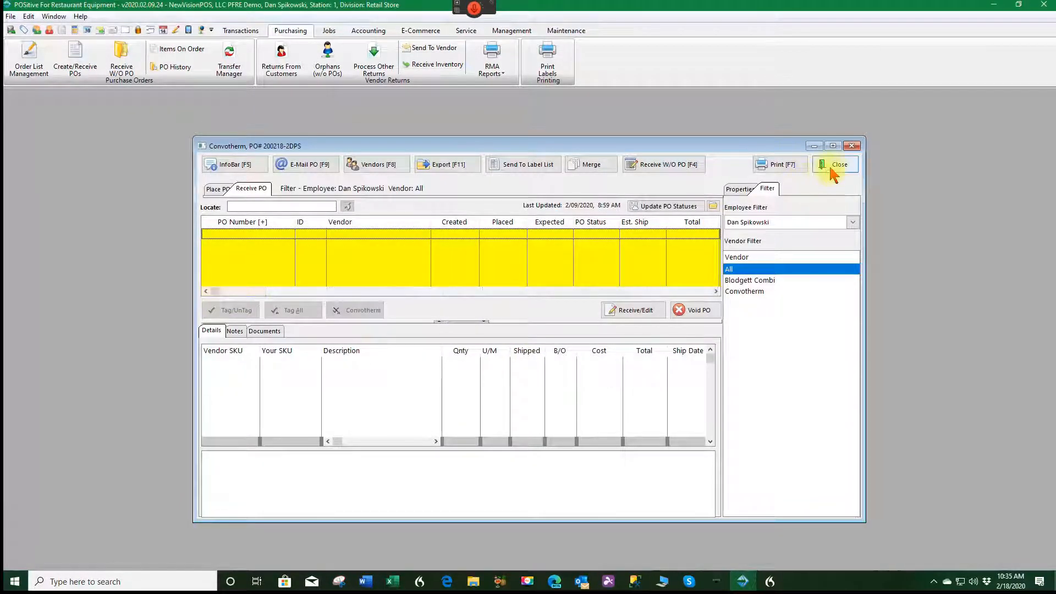
click(834, 166)
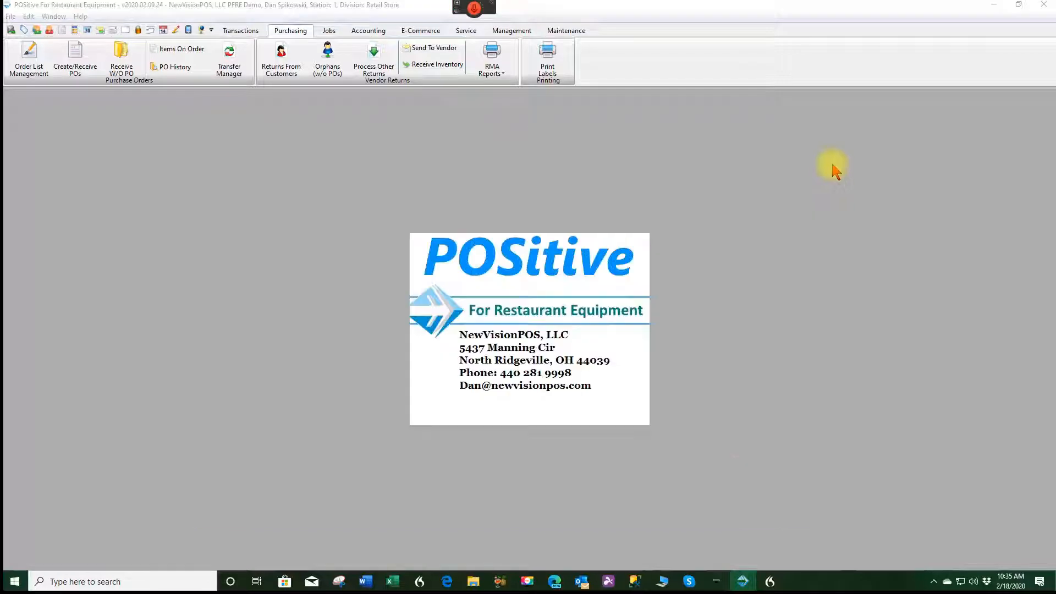
Check the unposted Blodgett Combi and Convotherm vendor invoices in Accounts Payable, including the Convotherm entry's transaction log
click(364, 32)
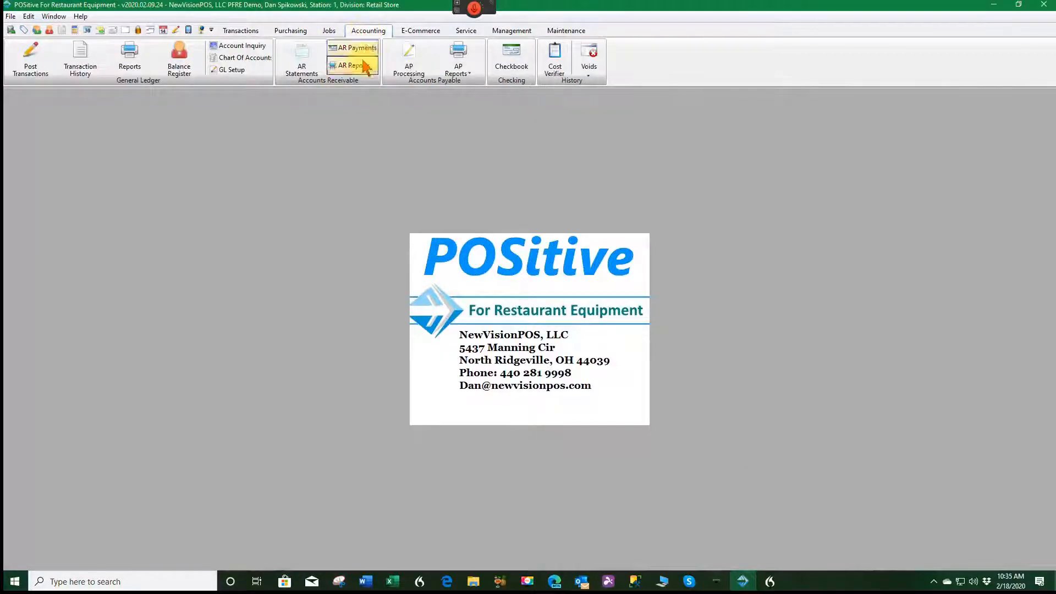
click(409, 82)
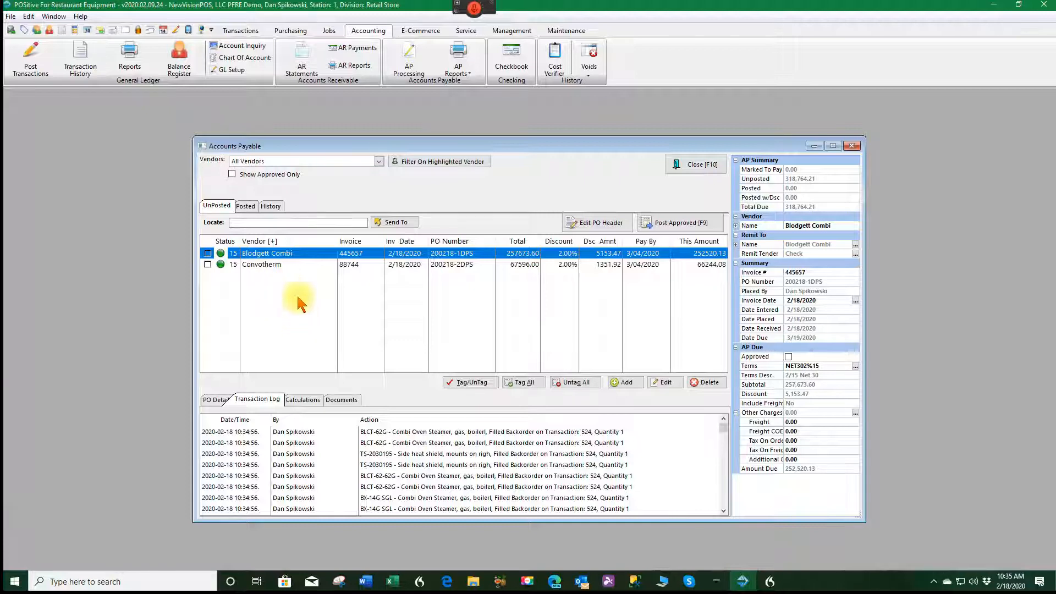
click(269, 266)
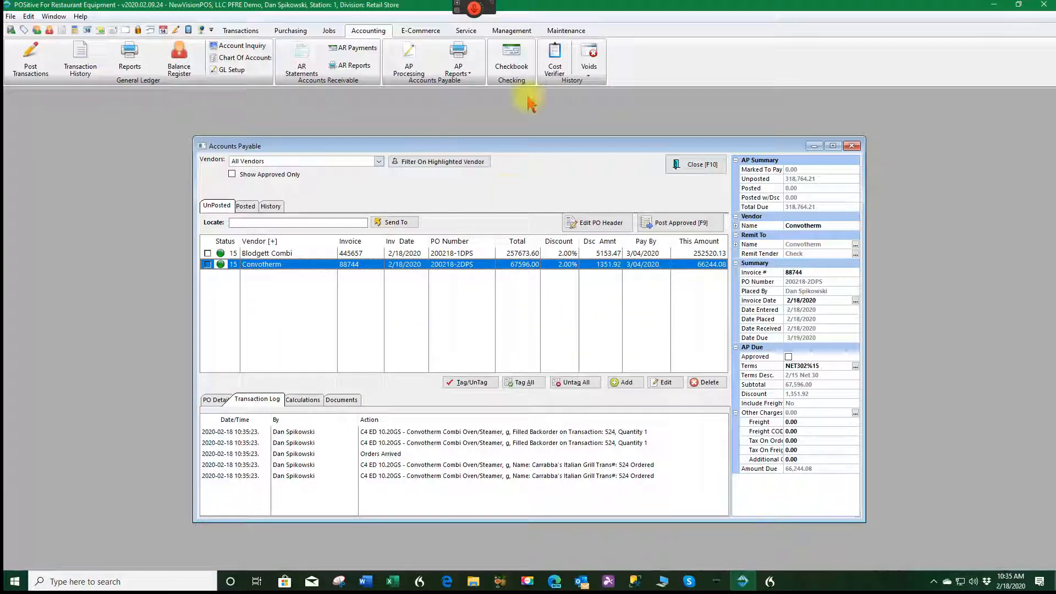
click(702, 165)
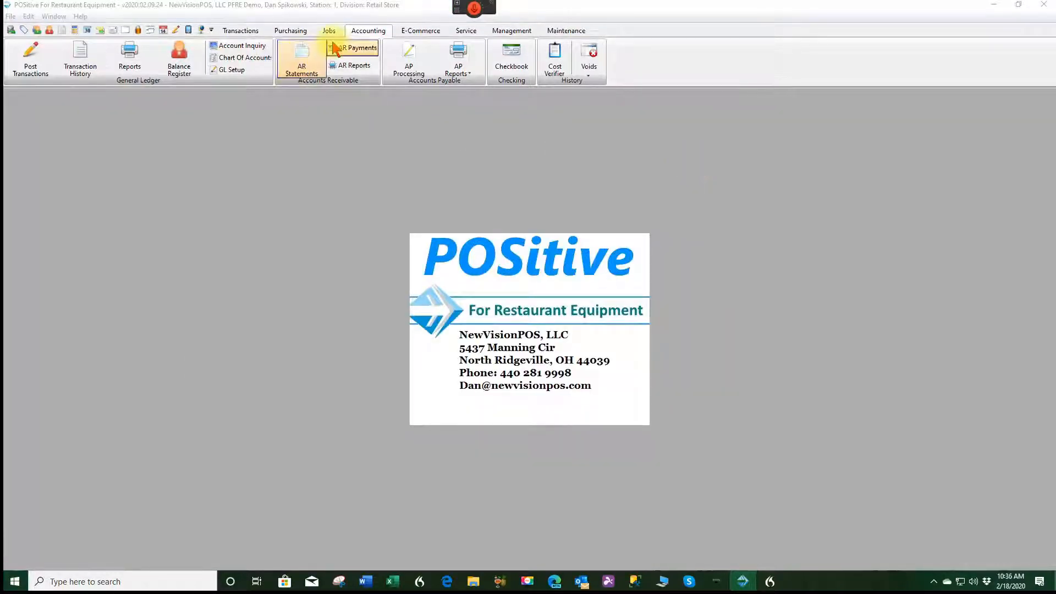
Display the pending sales orders and examine the quantities, backorders and allocation marks on the Carrabba's Italian Grill order lines
click(240, 31)
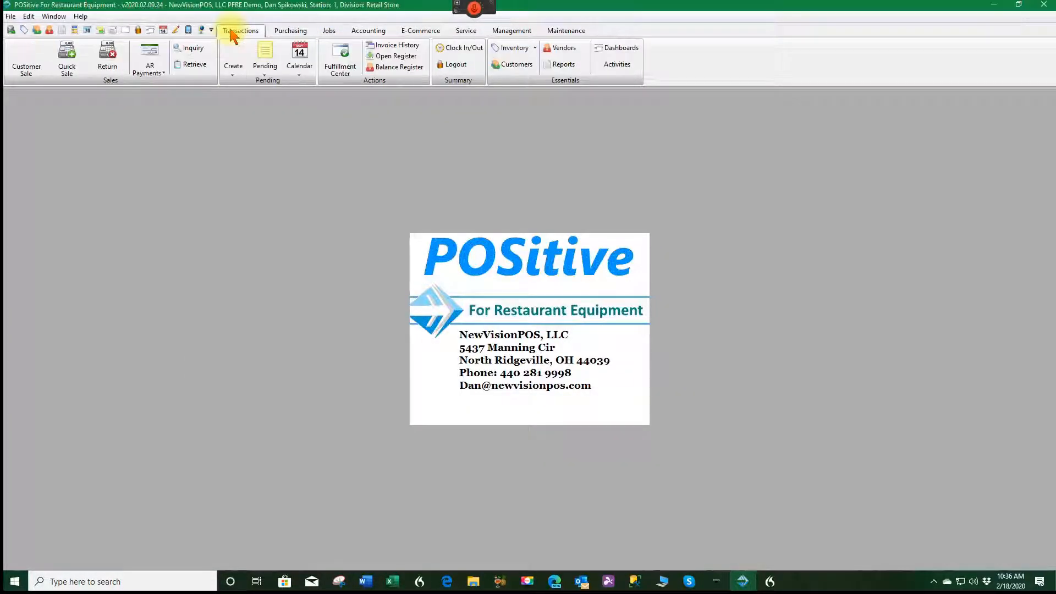
click(264, 65)
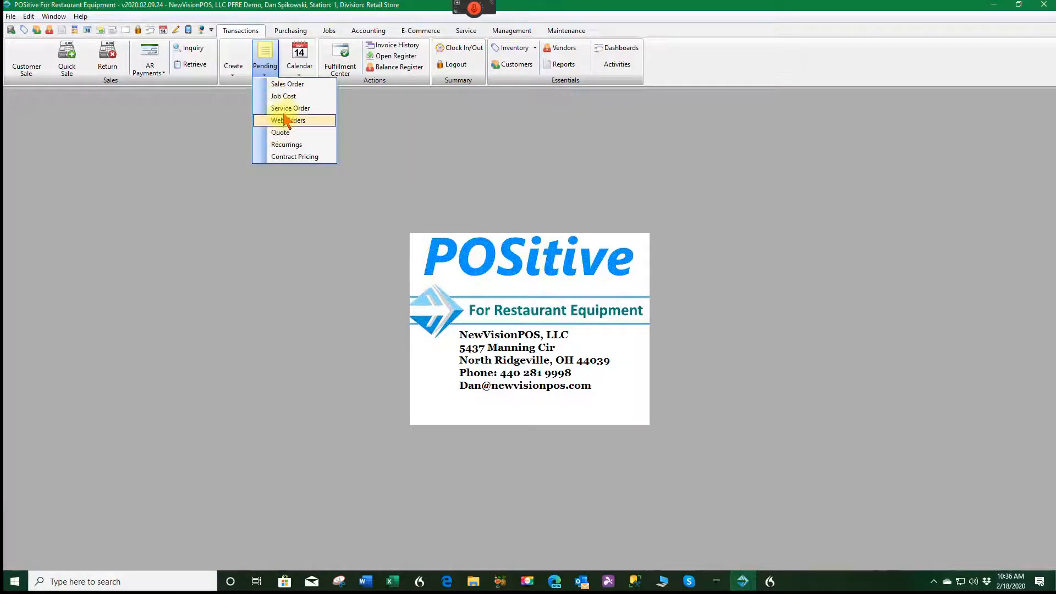
click(287, 86)
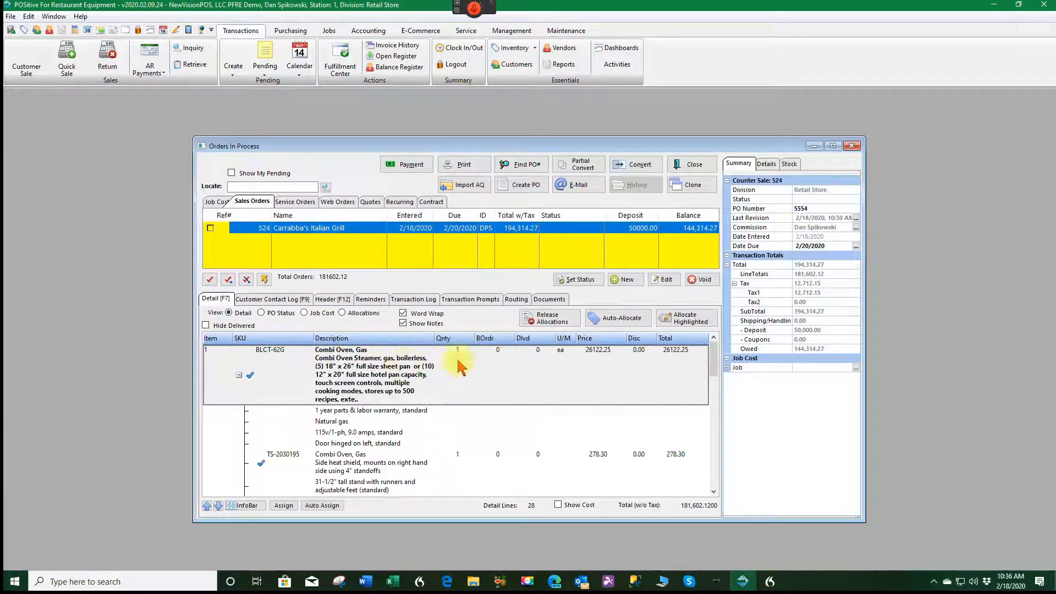
scroll(483, 374, down, 3)
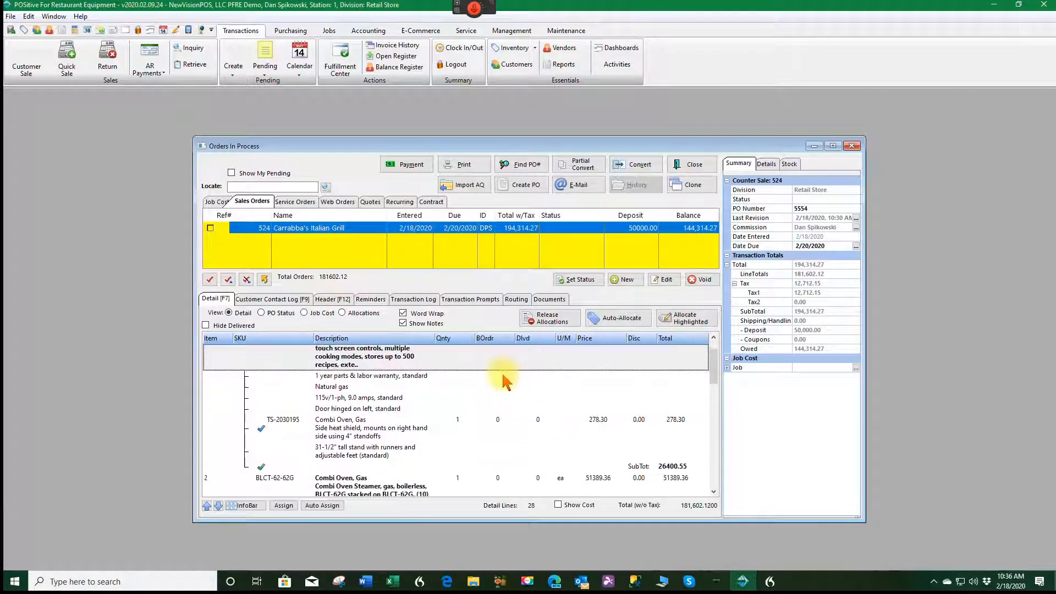
scroll(502, 381, down, 3)
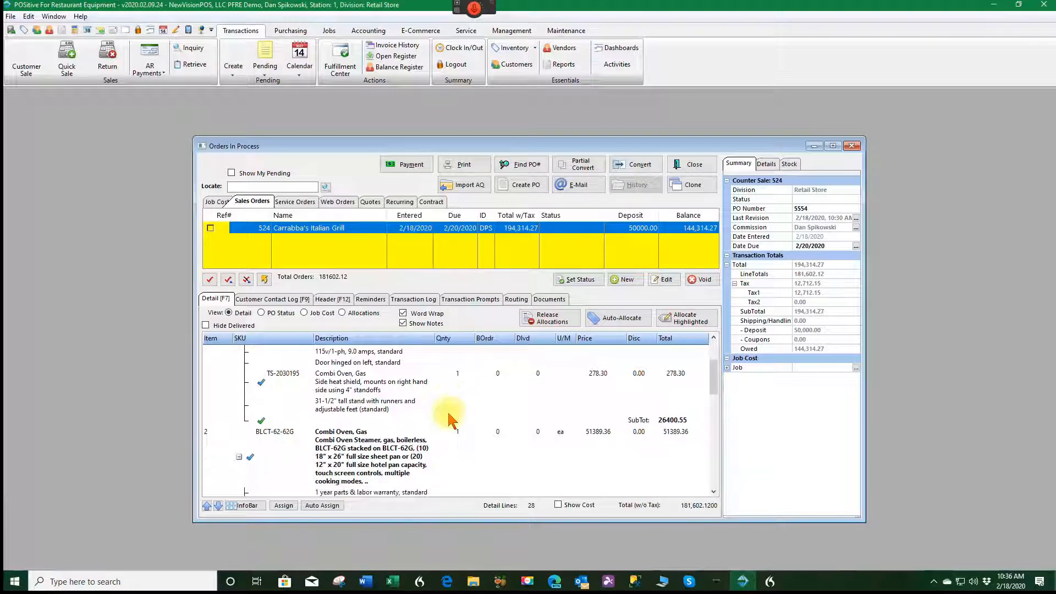
scroll(447, 410, down, 4)
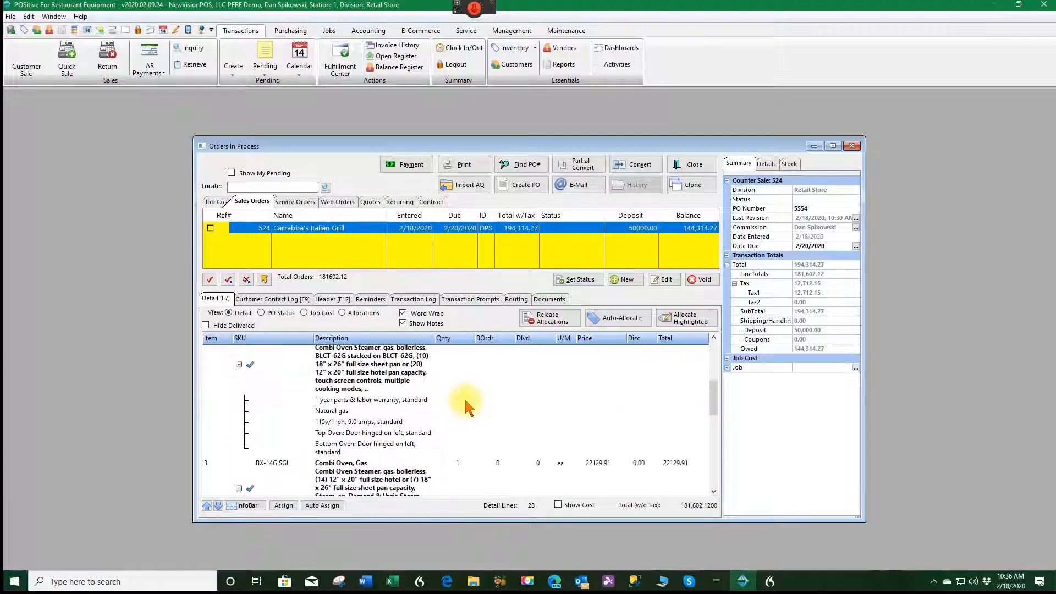
scroll(465, 406, down, 4)
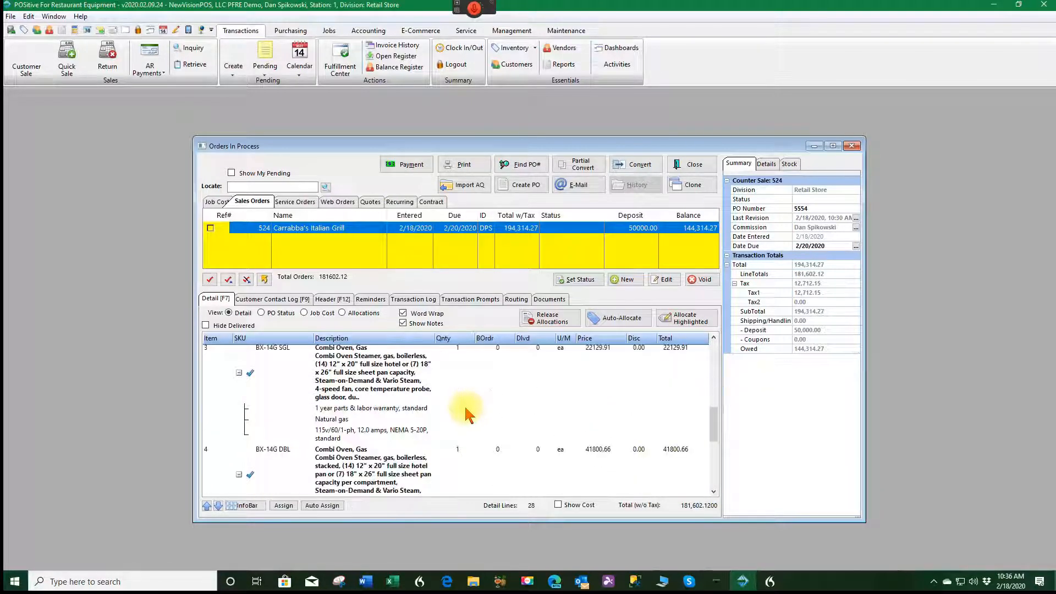
scroll(464, 405, down, 1)
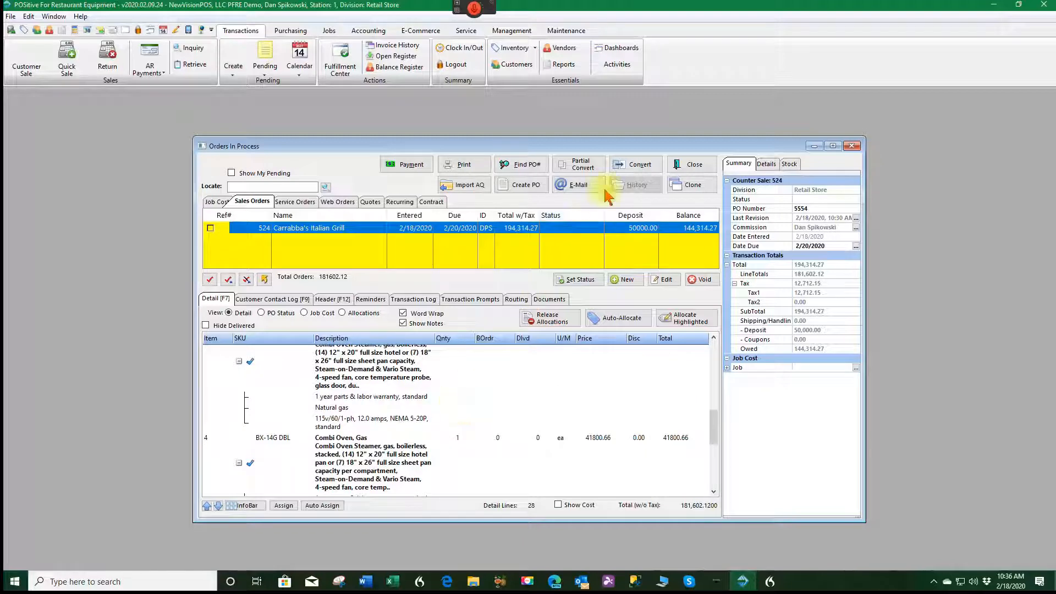
Convert the Carrabba's Italian Grill sales order to an invoice, keeping the default commissioned sales ID
click(635, 167)
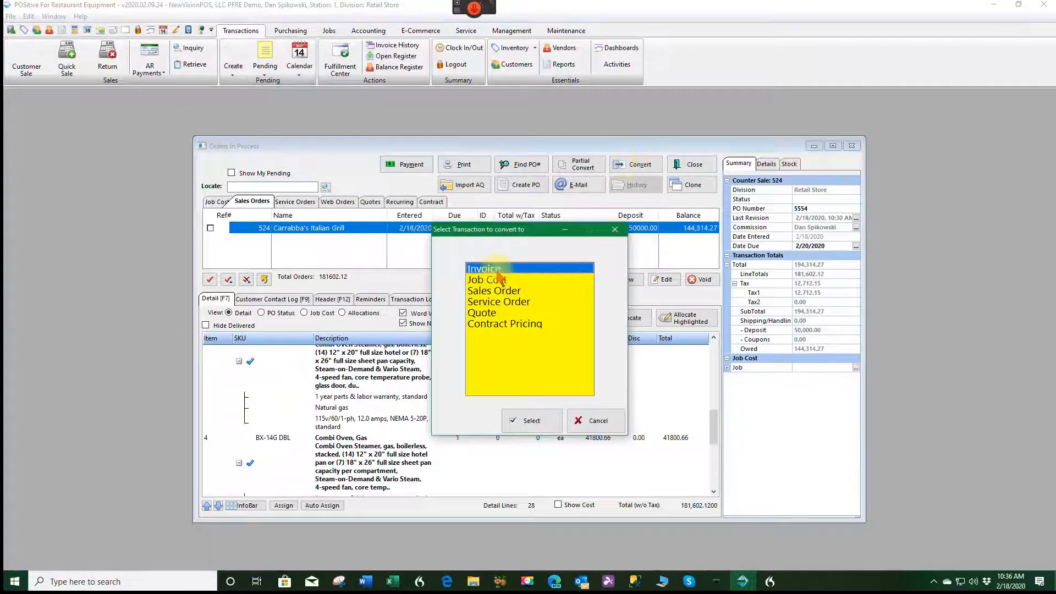
click(531, 426)
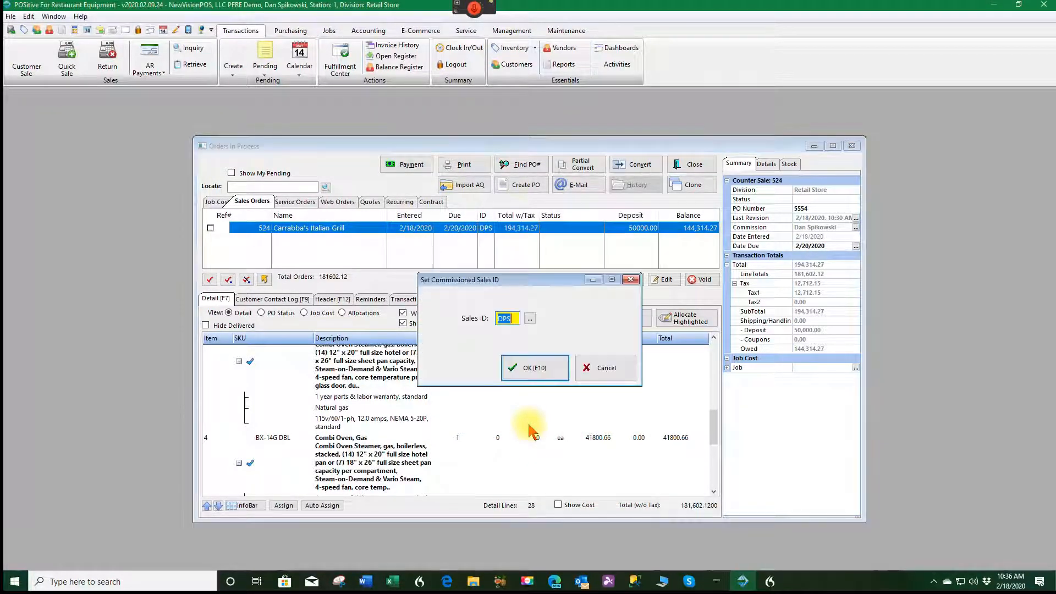
click(541, 366)
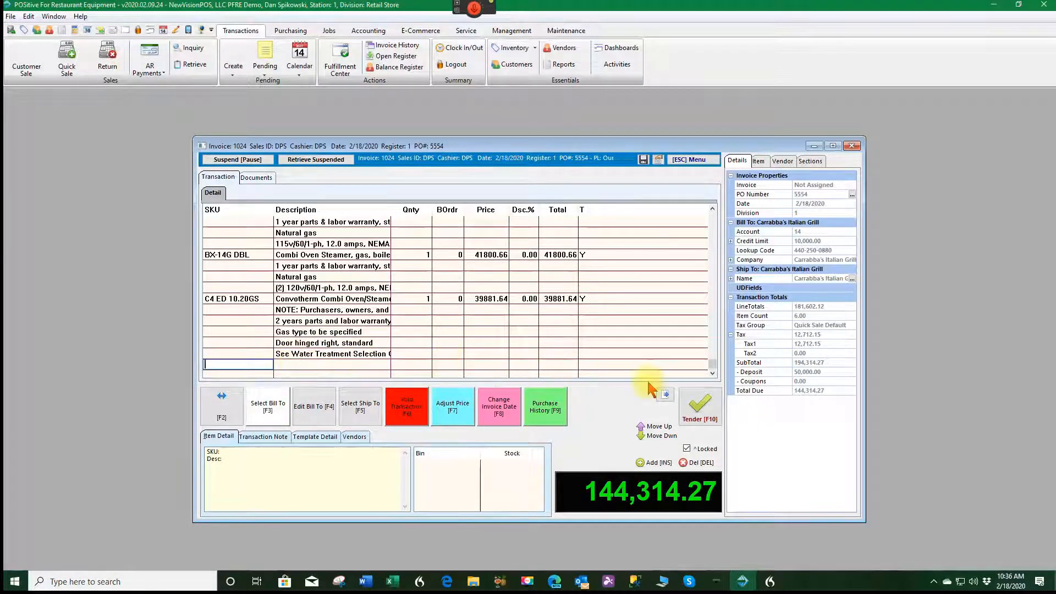
Tender the Carrabba's invoice and try to charge the full 144,314.27 balance to the store account
click(702, 411)
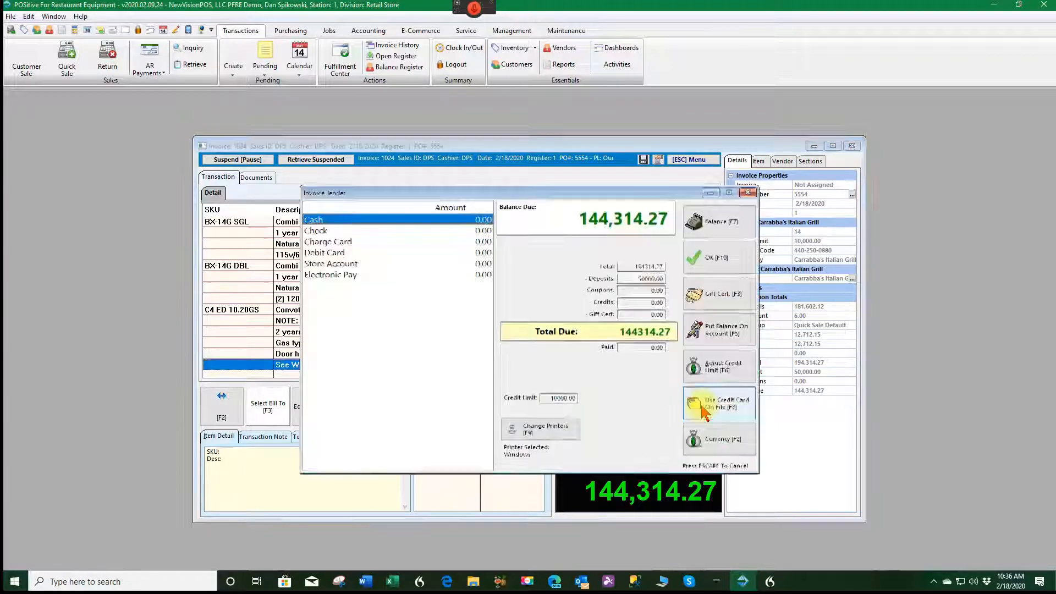
click(332, 266)
click(335, 266)
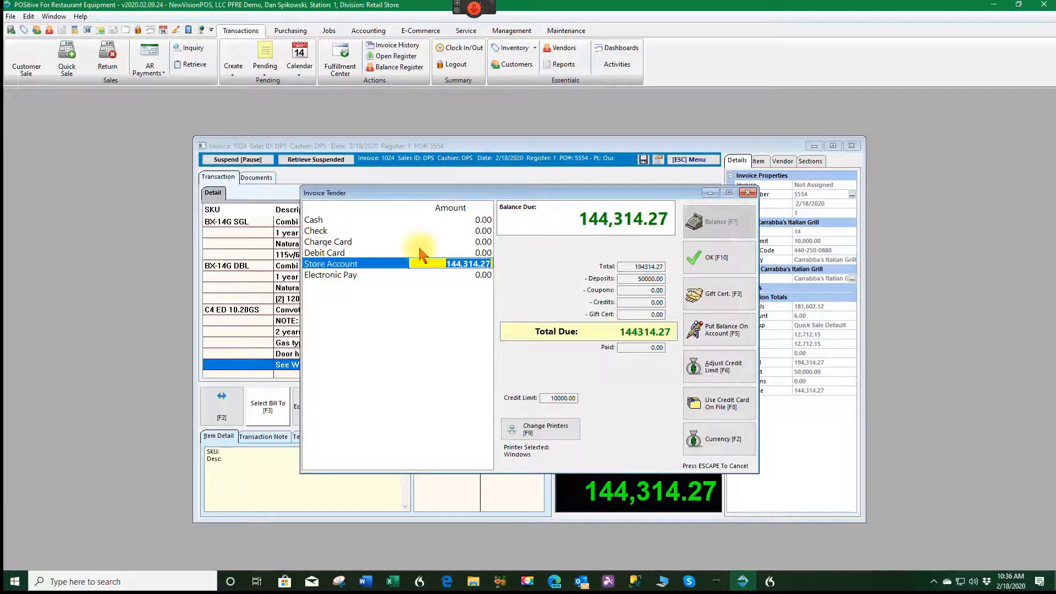
click(721, 263)
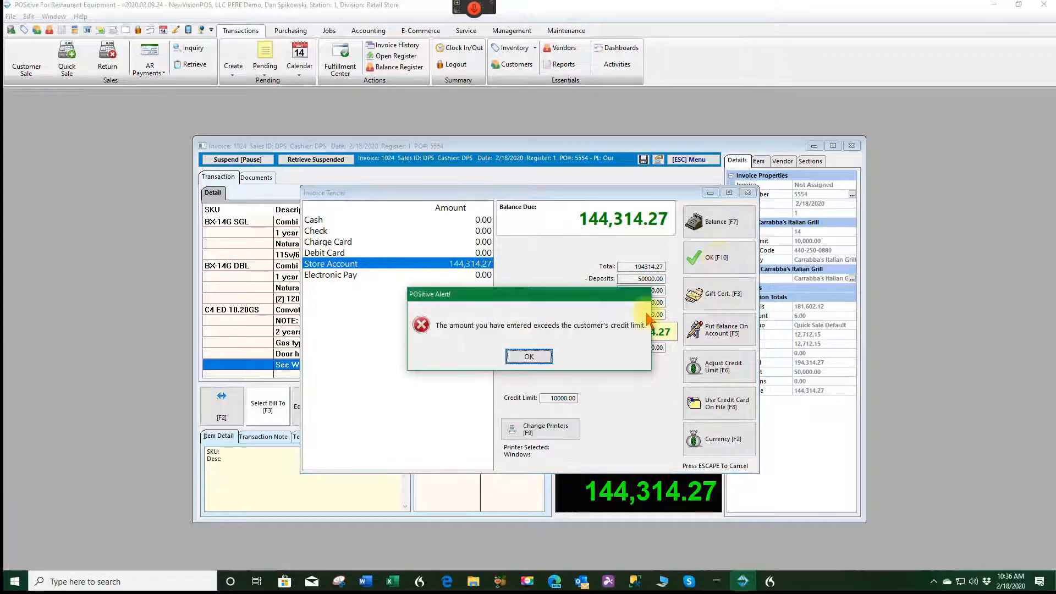
click(528, 357)
Allow this charge to exceed the credit limit without changing it, and complete the invoice with the full balance on the store account
click(715, 367)
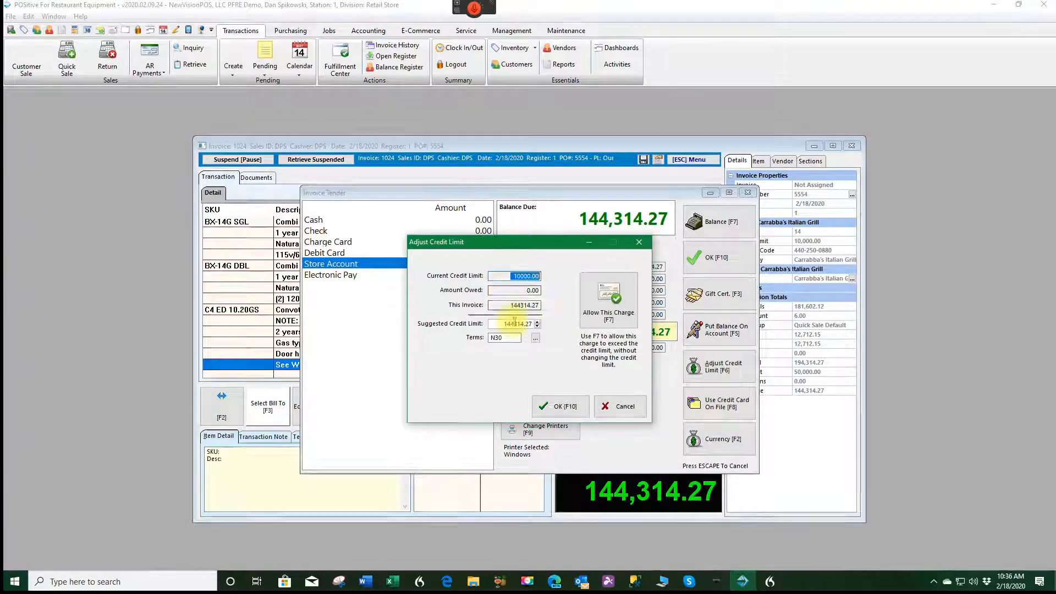
click(607, 306)
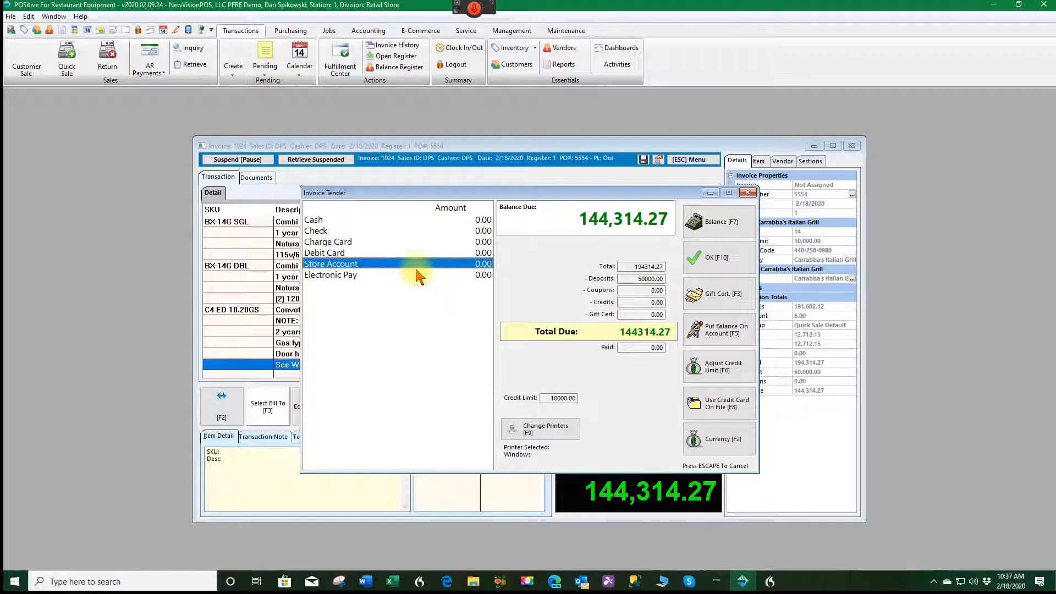
click(417, 266)
click(714, 259)
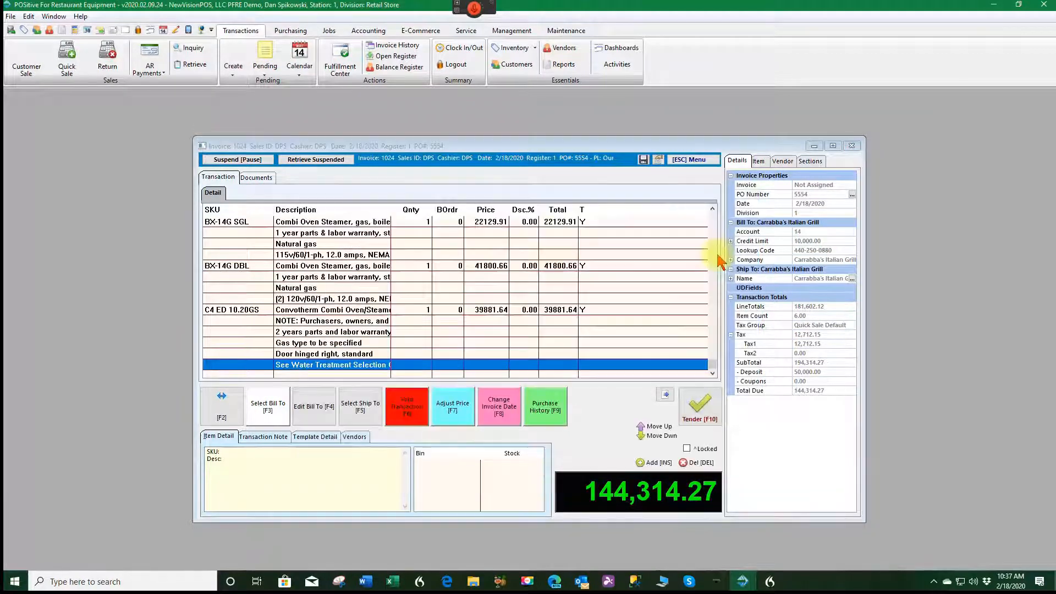
Review the two-page invoice preview from the sold-to details and line items through the payment details and totals
scroll(435, 365, down, 3)
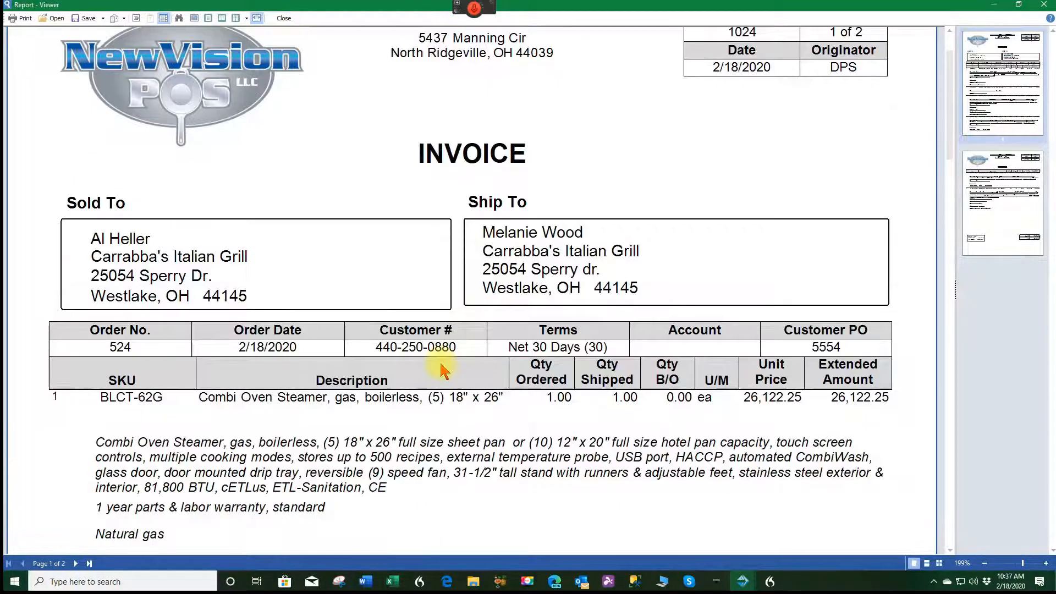
scroll(457, 381, up, 2)
scroll(457, 383, down, 3)
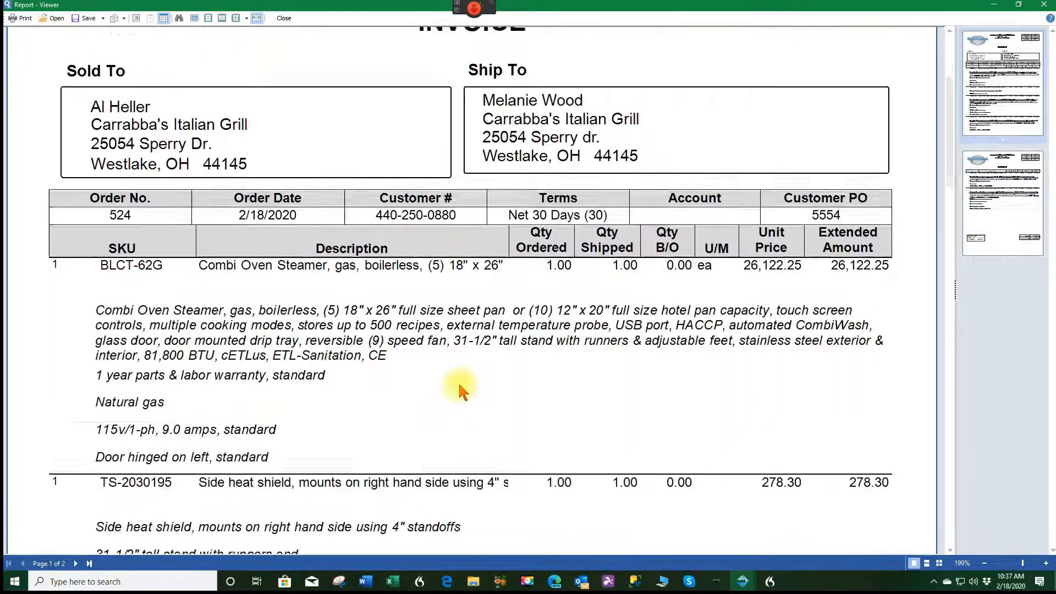
scroll(460, 392, down, 9)
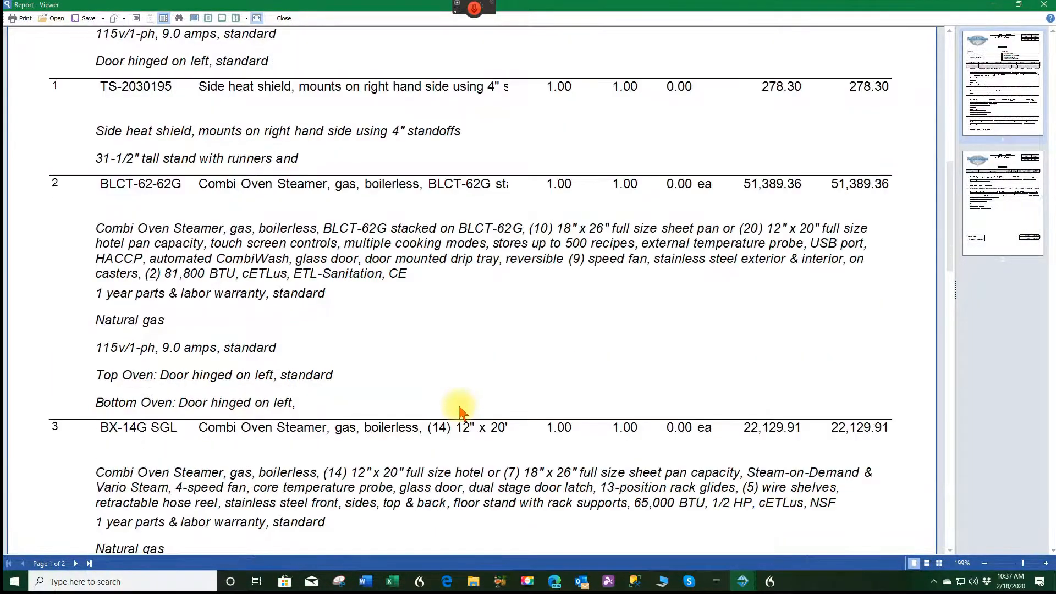
scroll(457, 407, down, 12)
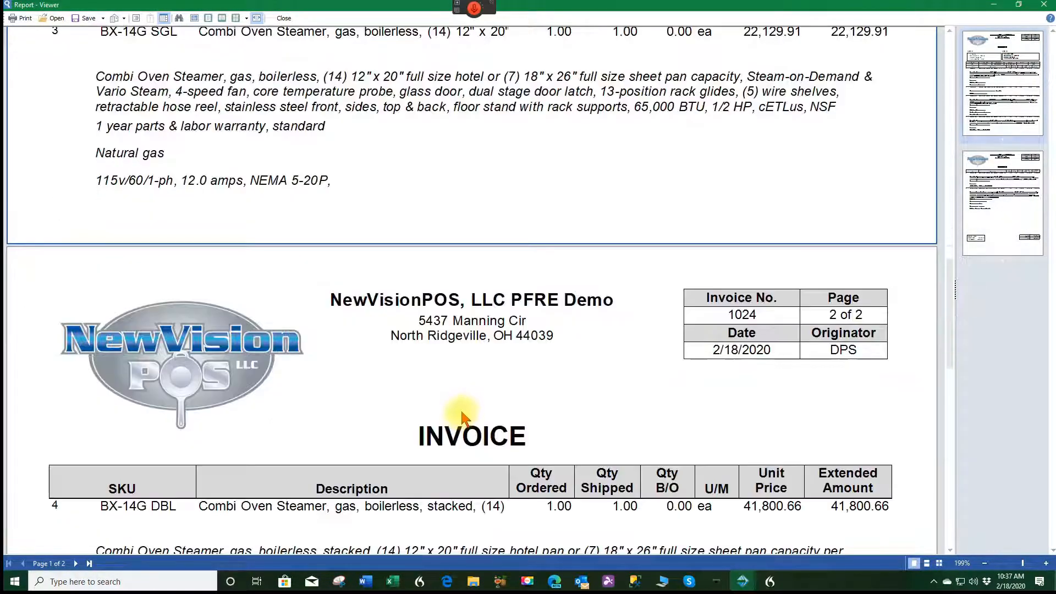
scroll(460, 411, down, 2)
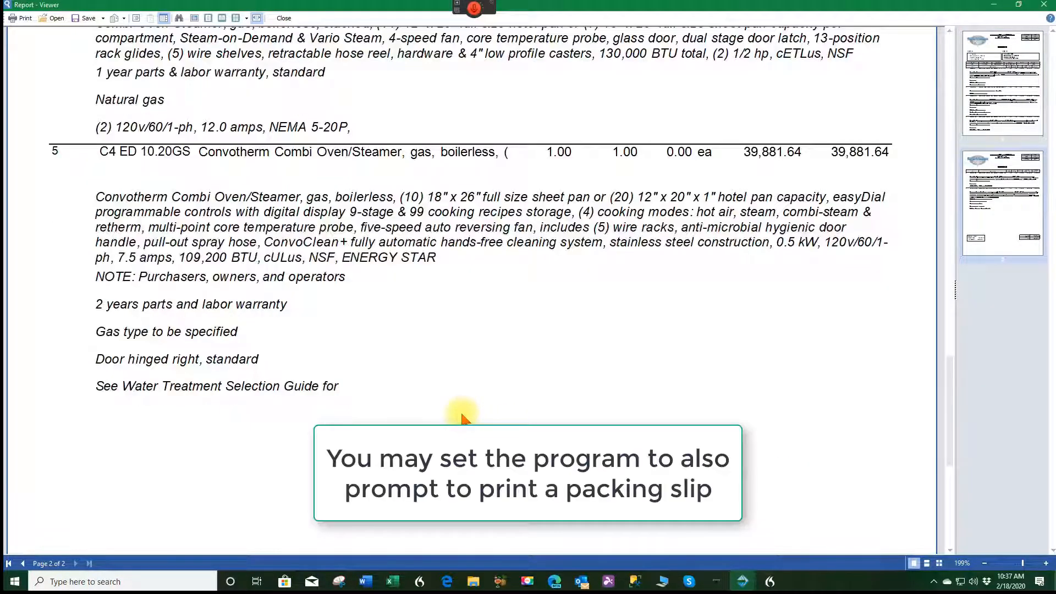
scroll(460, 412, down, 4)
scroll(460, 420, down, 1)
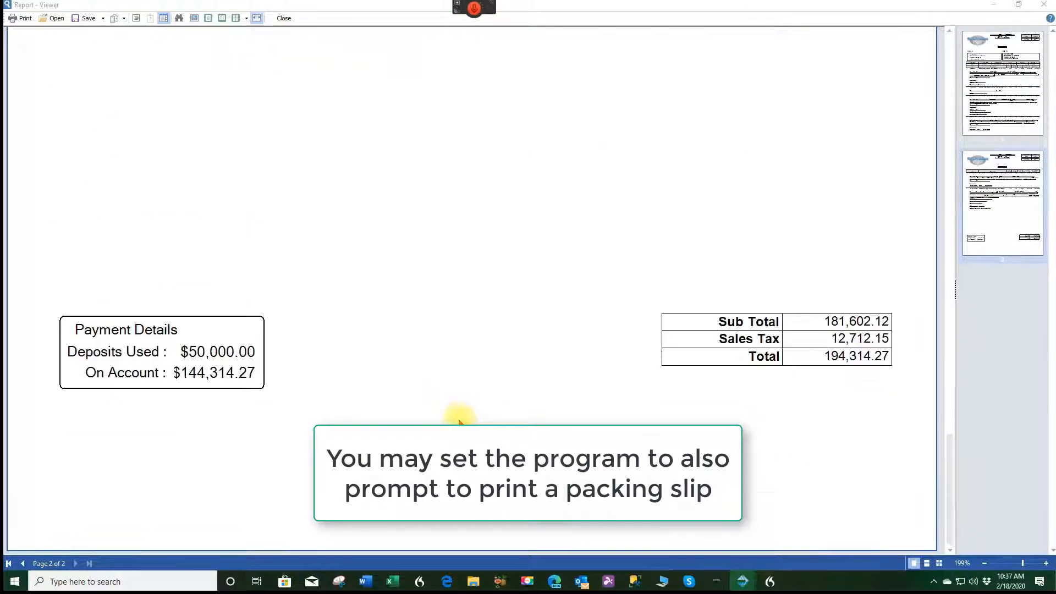
Close the invoice preview, finish the on-account transaction, and check the Carrabba's invoice in the invoice history before closing the pending orders
click(1044, 5)
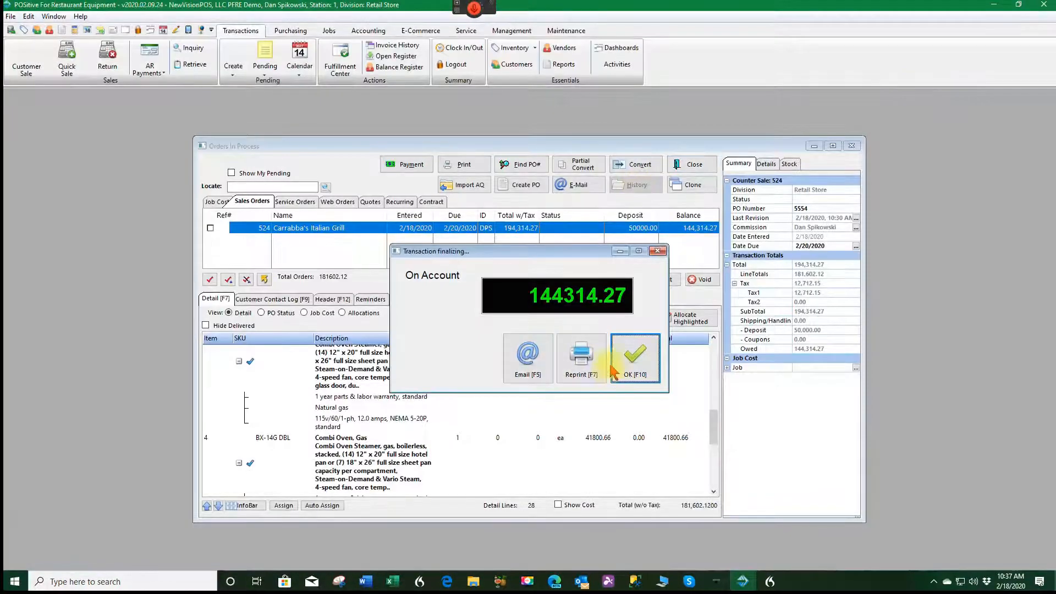
click(637, 363)
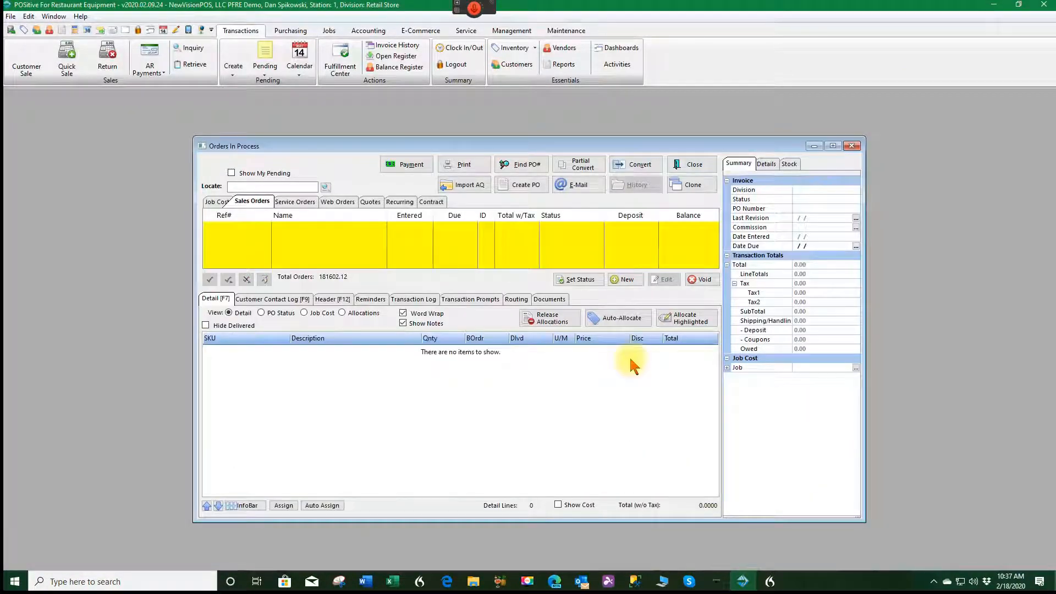
click(410, 48)
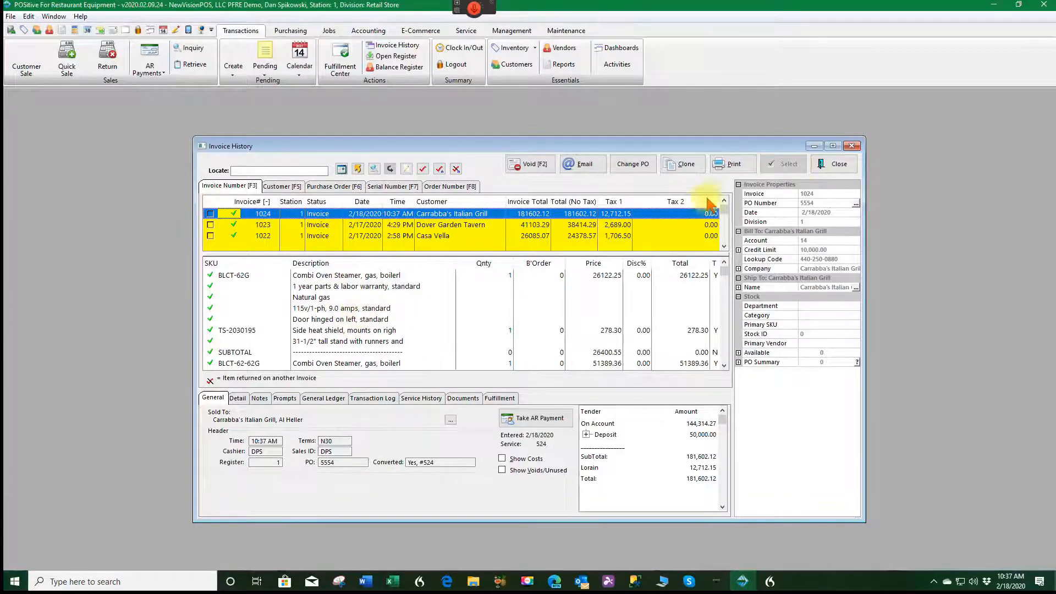
click(847, 164)
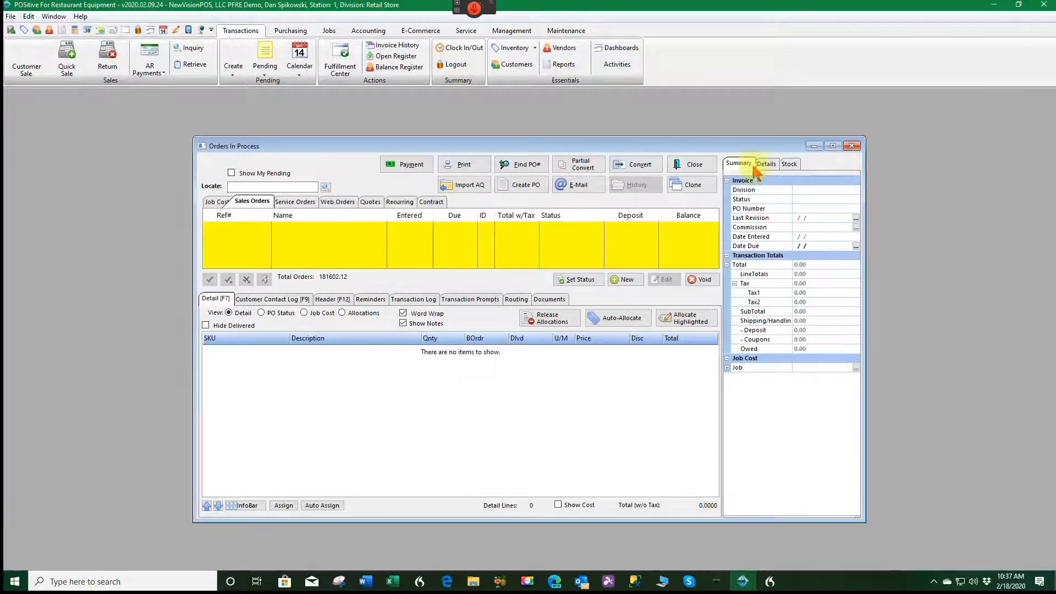
click(851, 146)
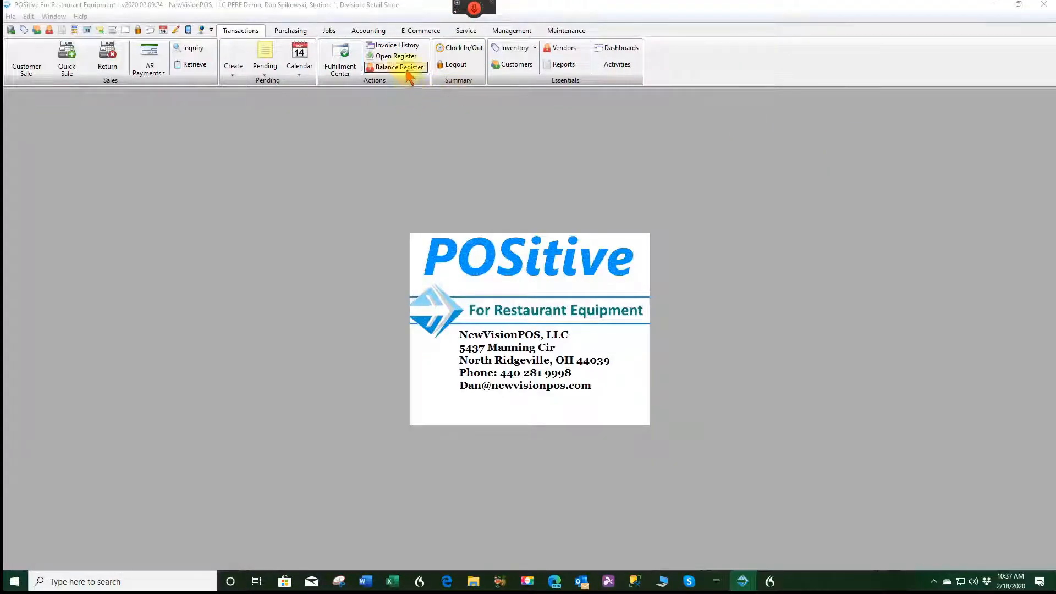
In the unposted Blodgett Combi payable, set the TS-2030195 side heat shield cost to 265.00, accept its selling prices unchanged, and save the purchase order
click(374, 33)
click(409, 58)
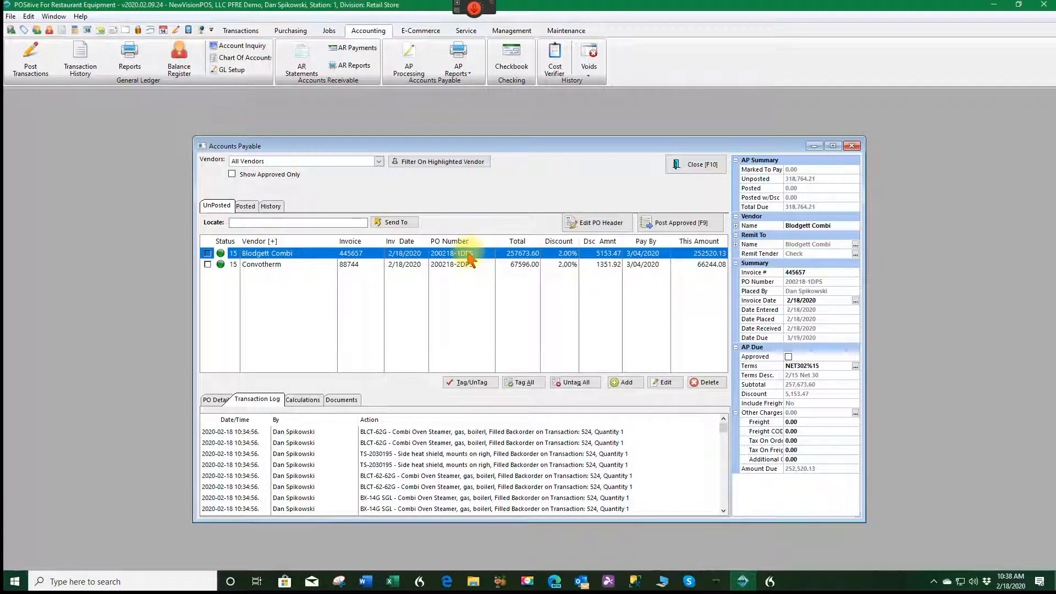
click(667, 381)
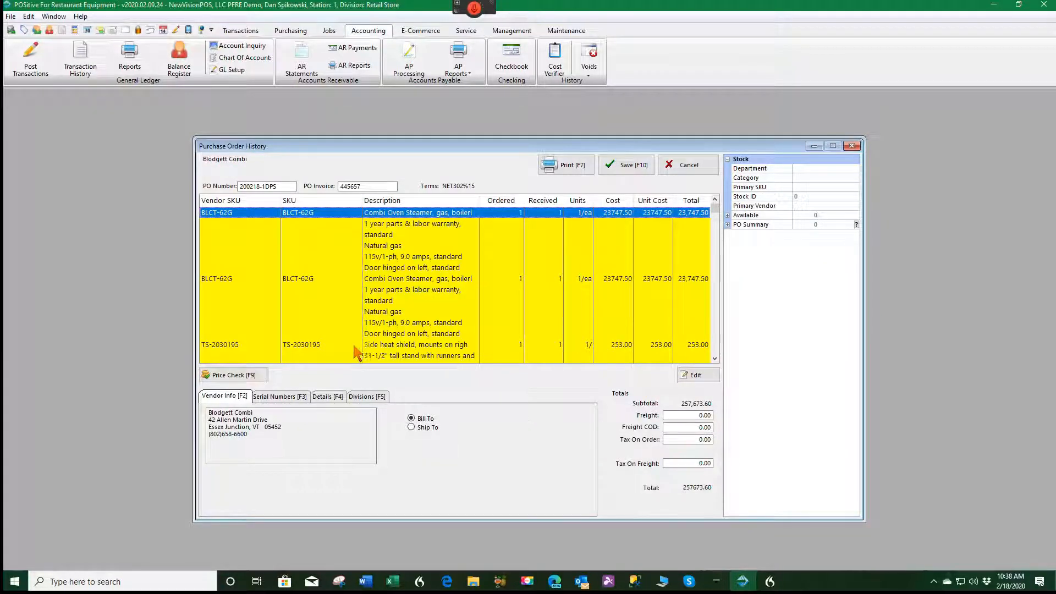
click(453, 347)
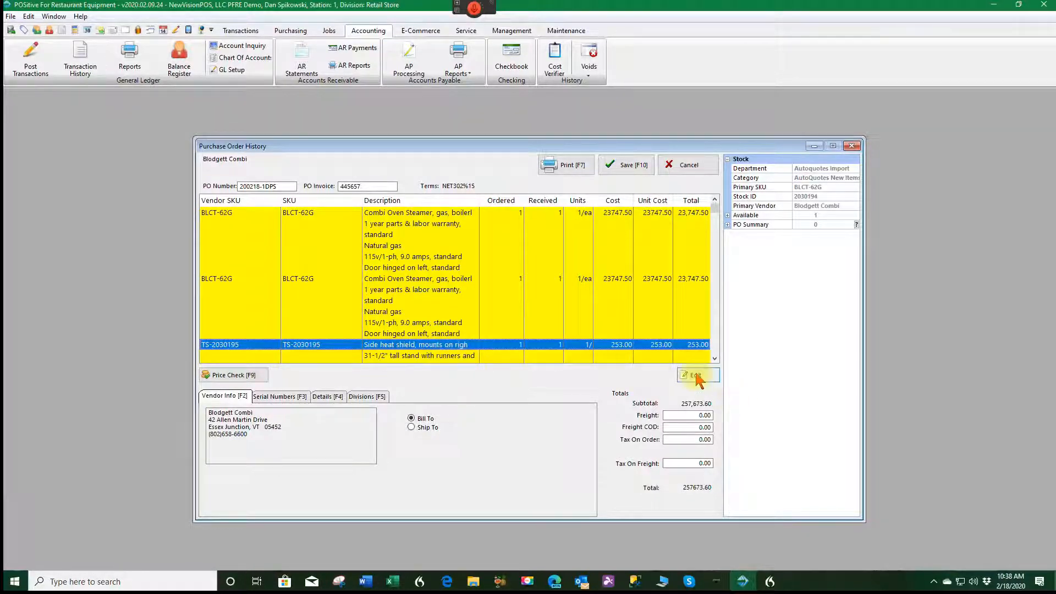
click(695, 375)
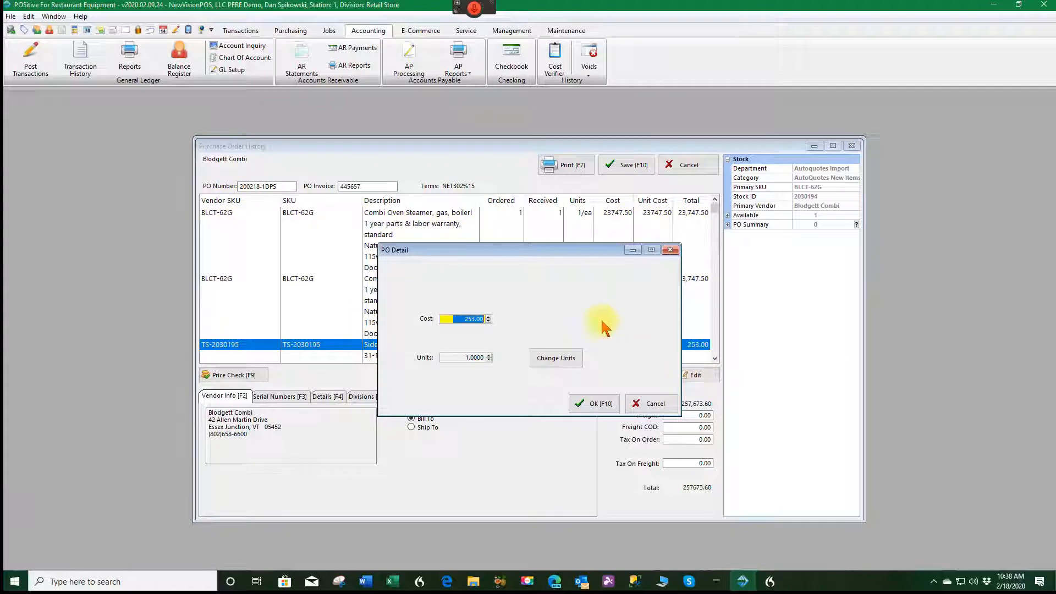
text(265)
key(Tab)
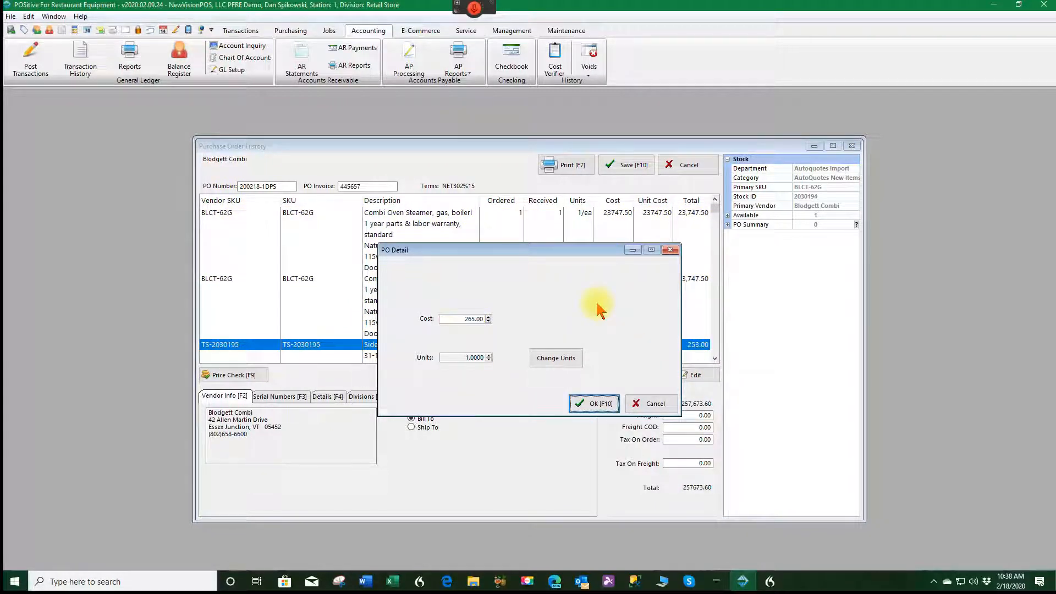
click(593, 404)
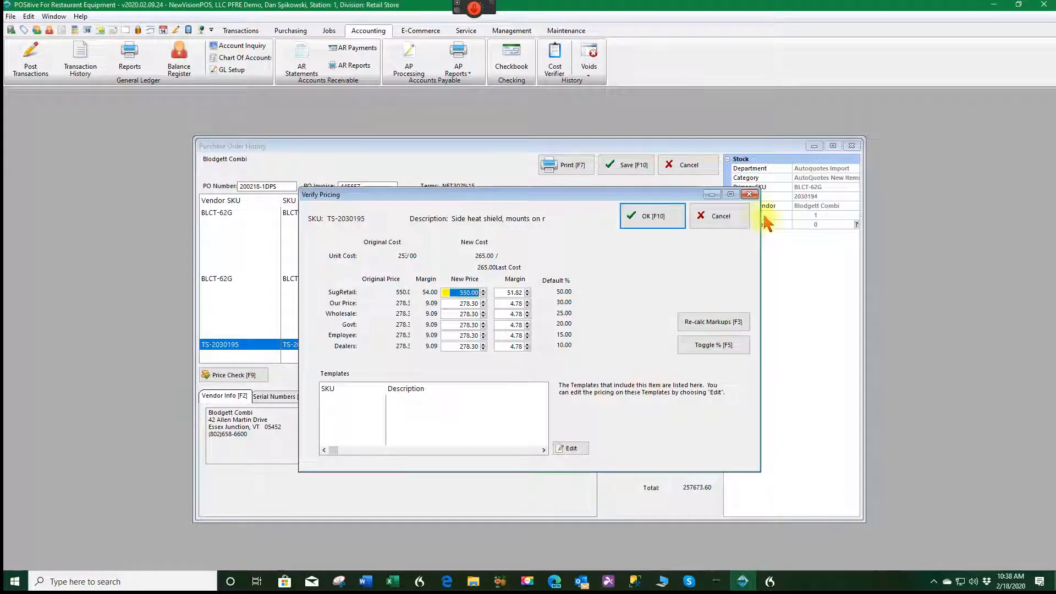
click(653, 217)
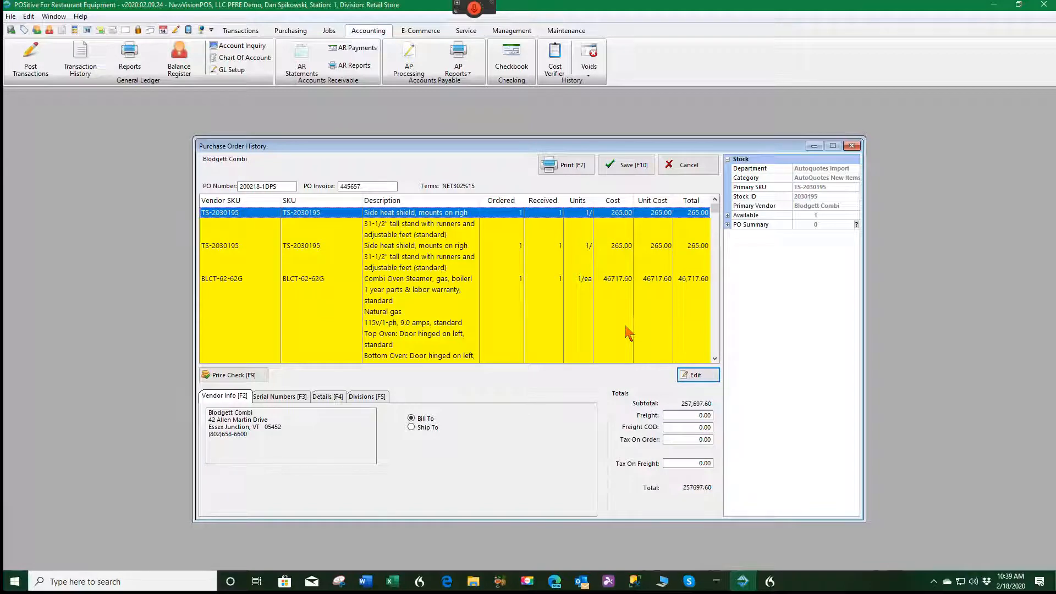
click(631, 164)
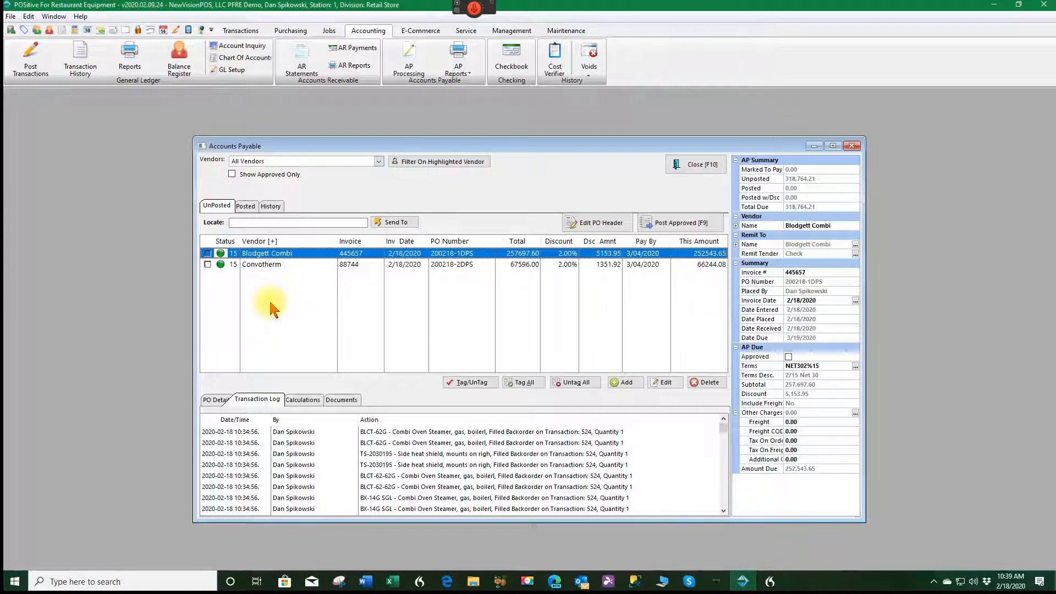
Approve the unposted Blodgett Combi and Convotherm payables and post all approved payables
click(208, 253)
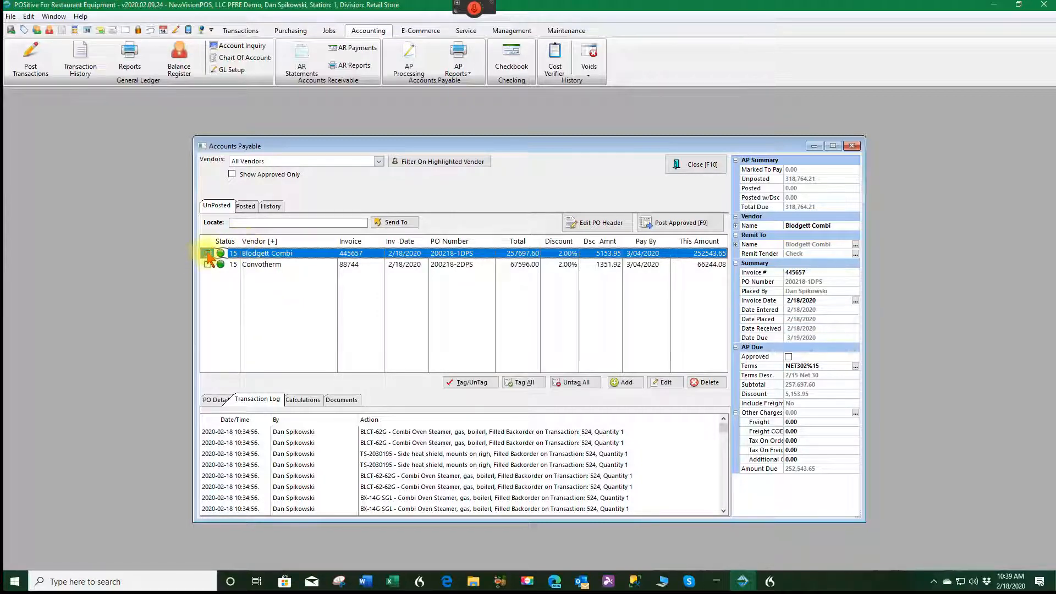
click(236, 266)
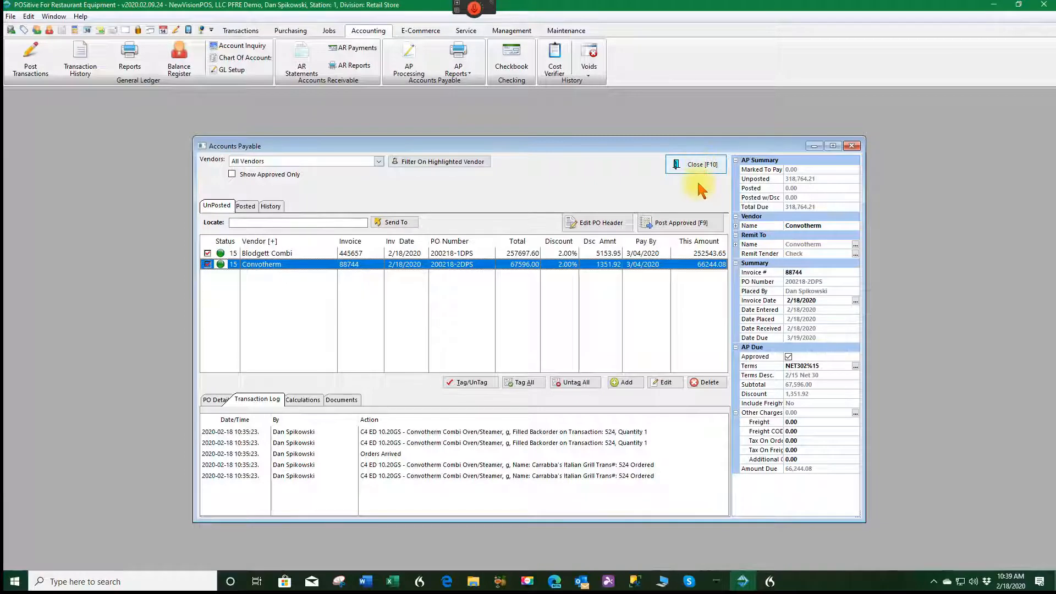
click(689, 226)
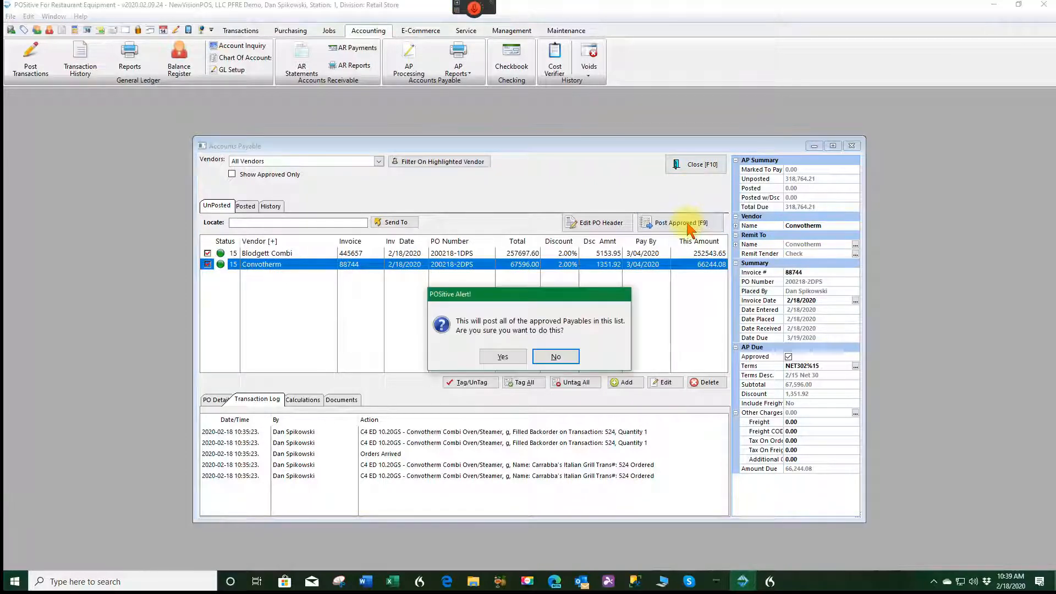
click(517, 358)
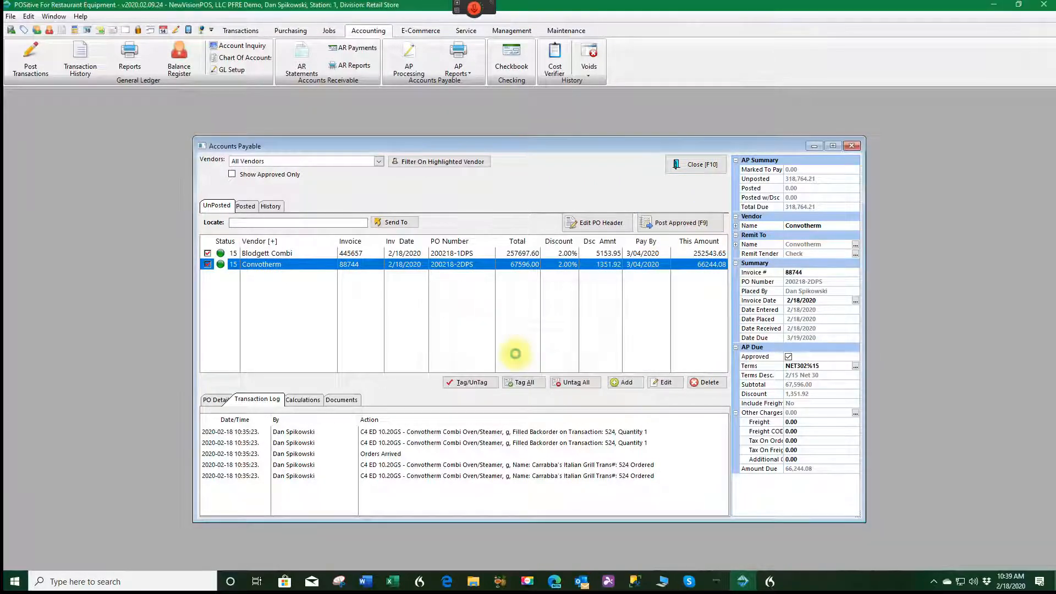
click(516, 358)
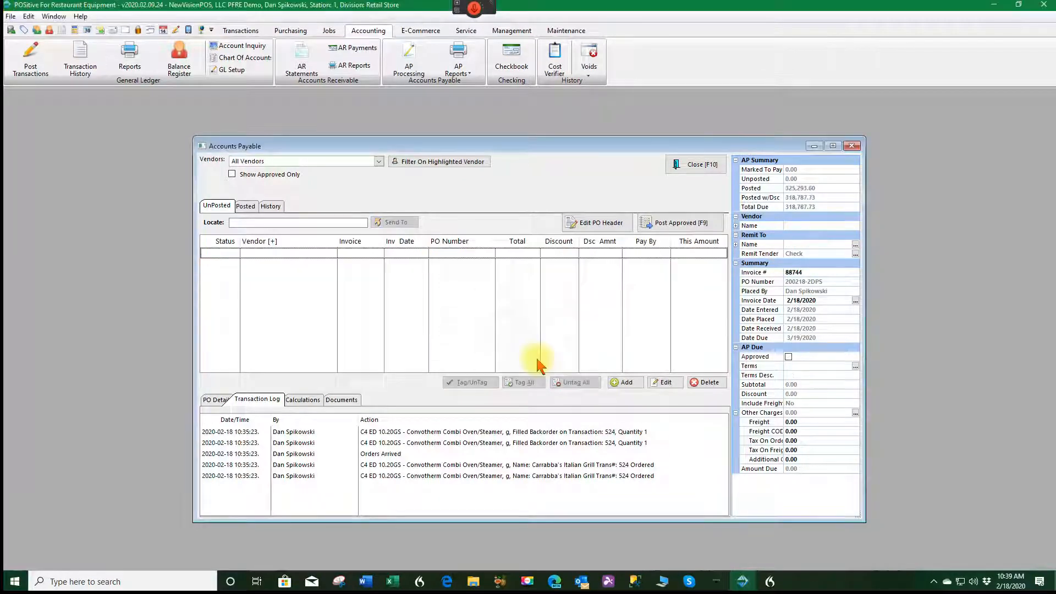
Mark all posted vendor payables to be paid in full from the Operations checking account
click(245, 206)
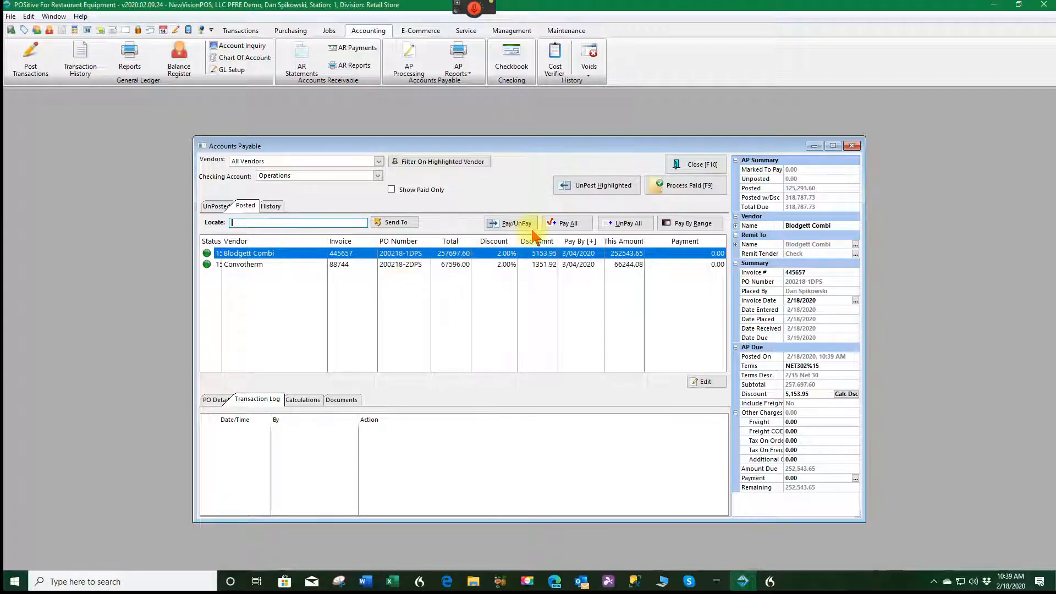
click(569, 222)
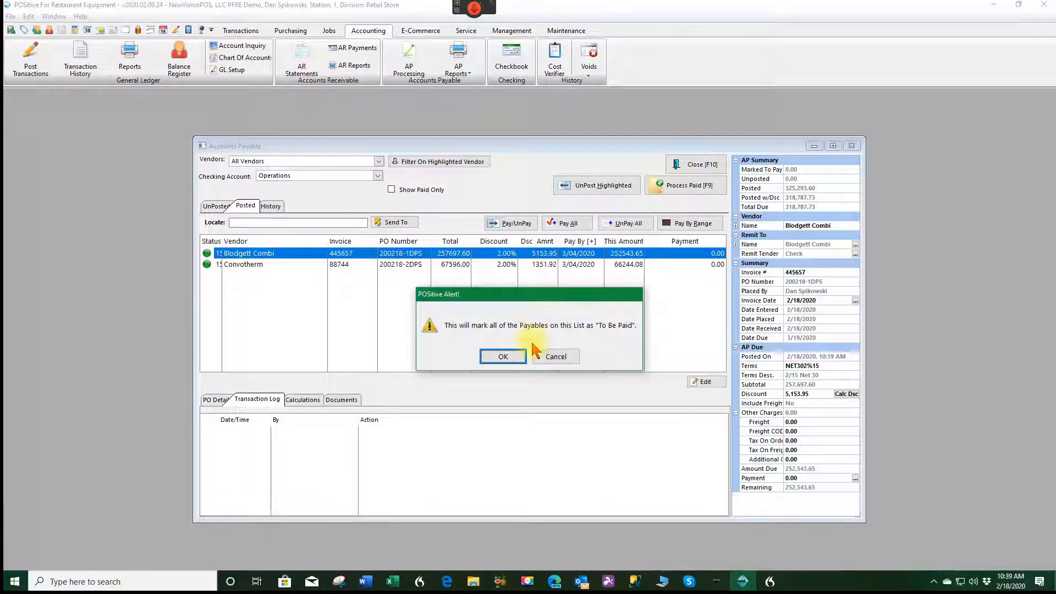
click(502, 358)
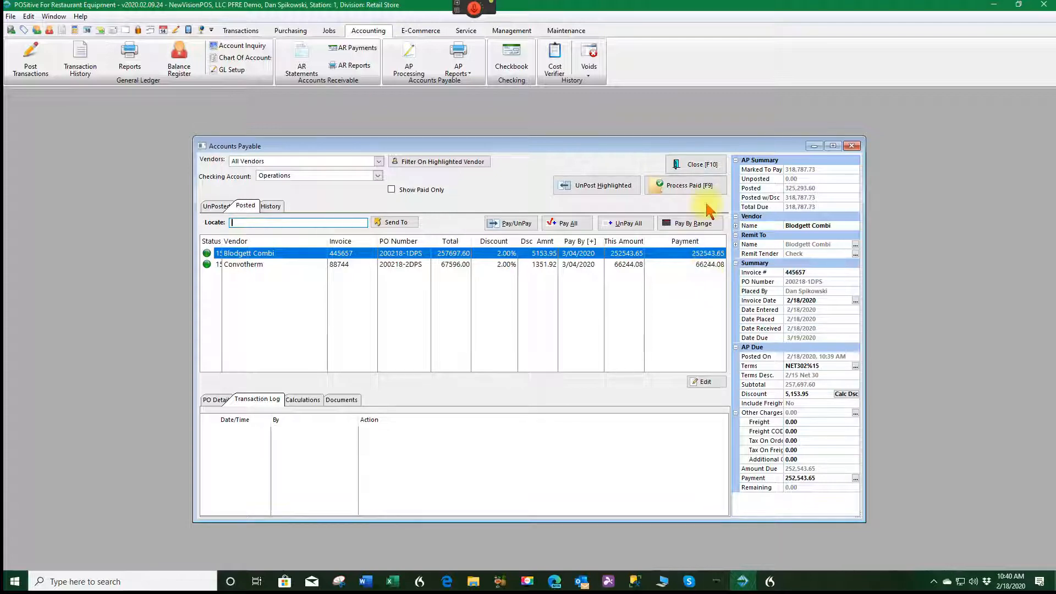
Process the marked vendor payments through the Operations account, previewing the payables statement and closing the finished processing log
click(686, 187)
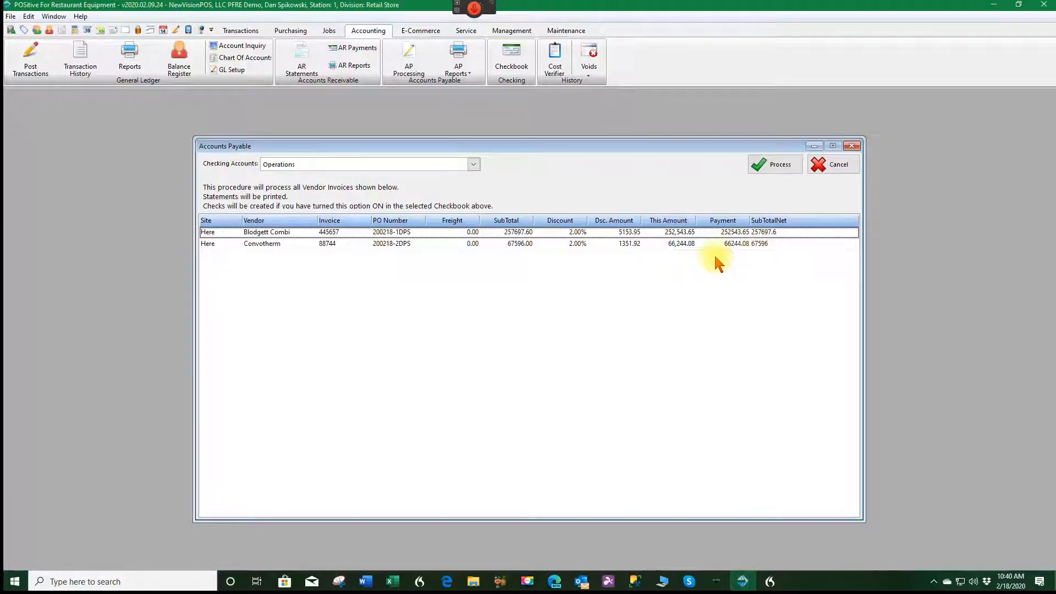
click(767, 164)
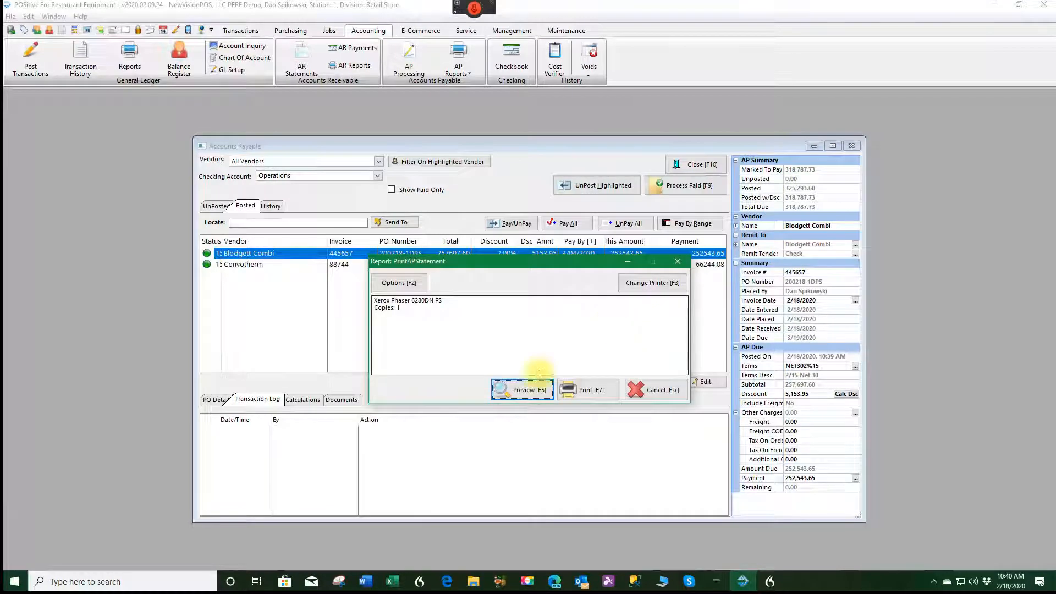
click(527, 393)
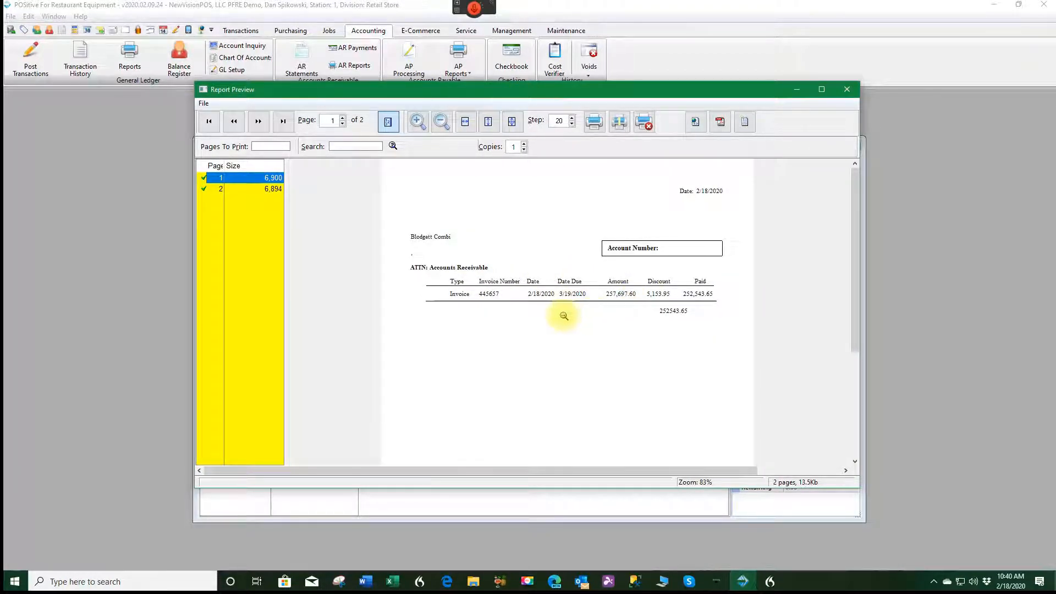
scroll(564, 316, down, 3)
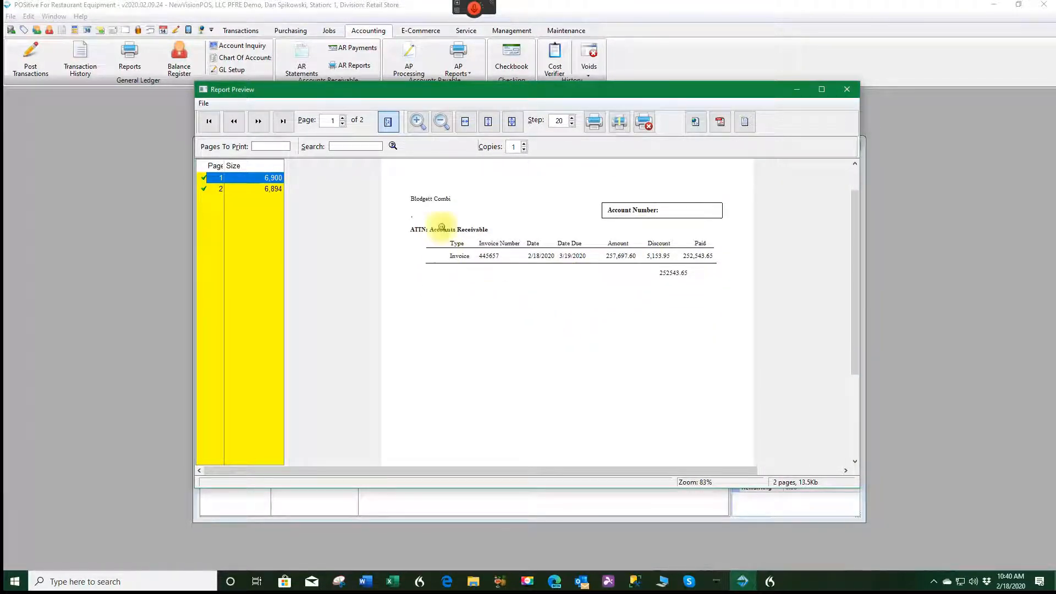
scroll(490, 327, down, 2)
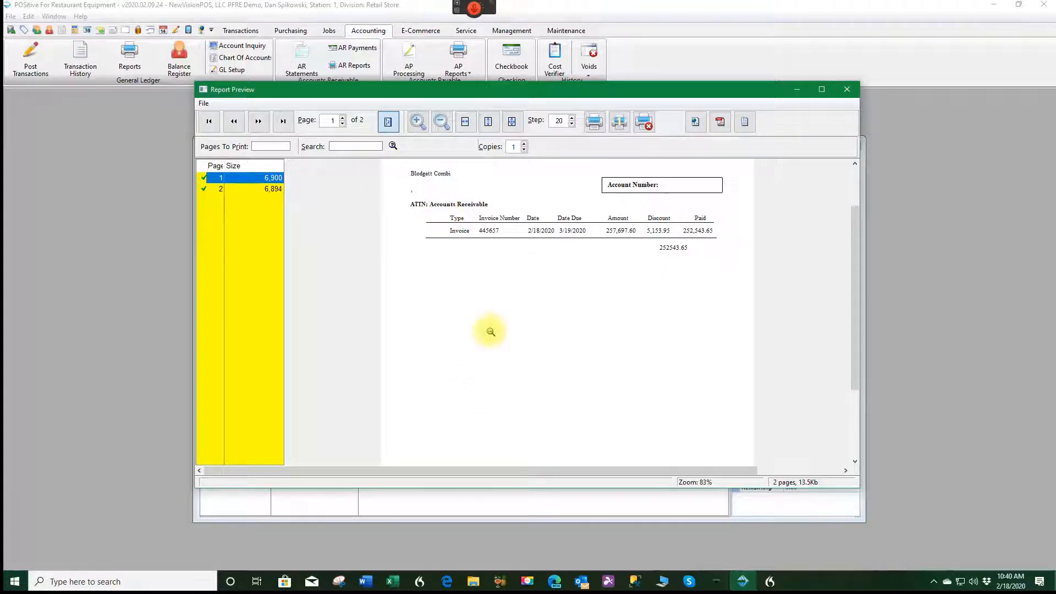
click(847, 90)
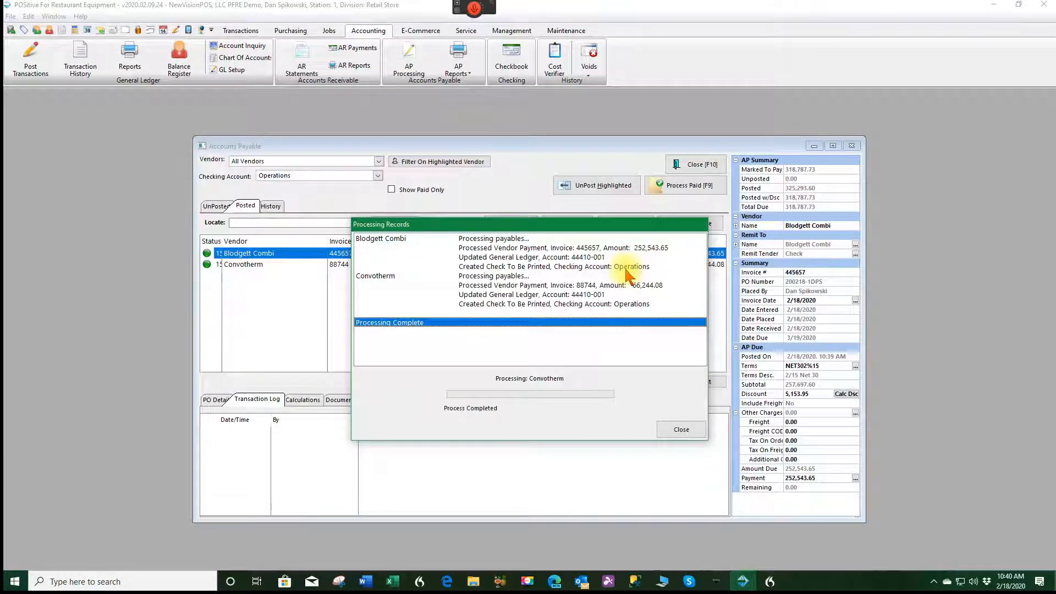
click(680, 430)
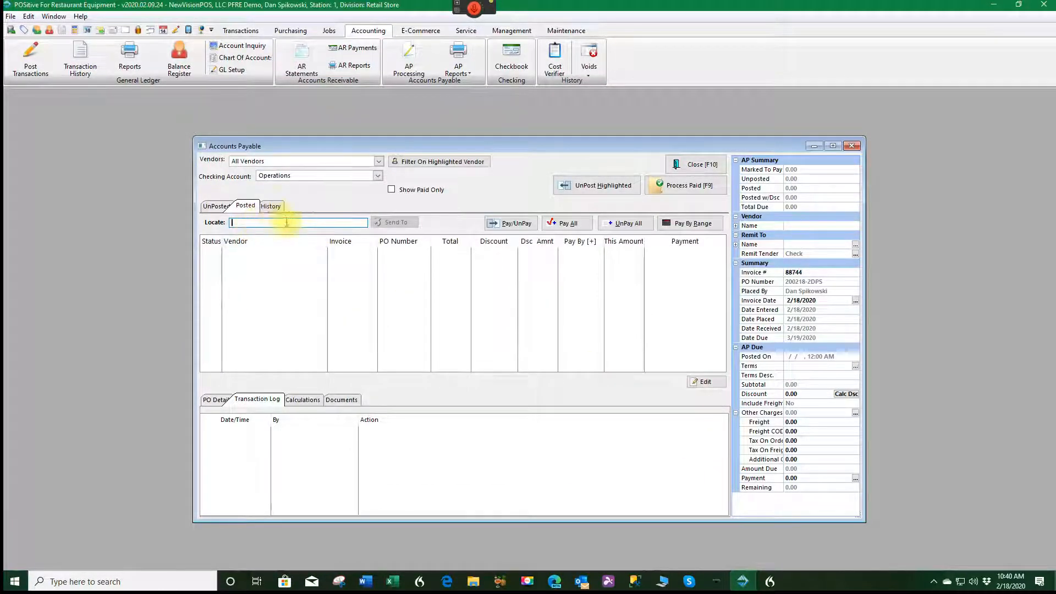
Review the paid batches of 02/18/2020 and 02/17/2020 in the accounts payable history, and close accounts payable
click(275, 208)
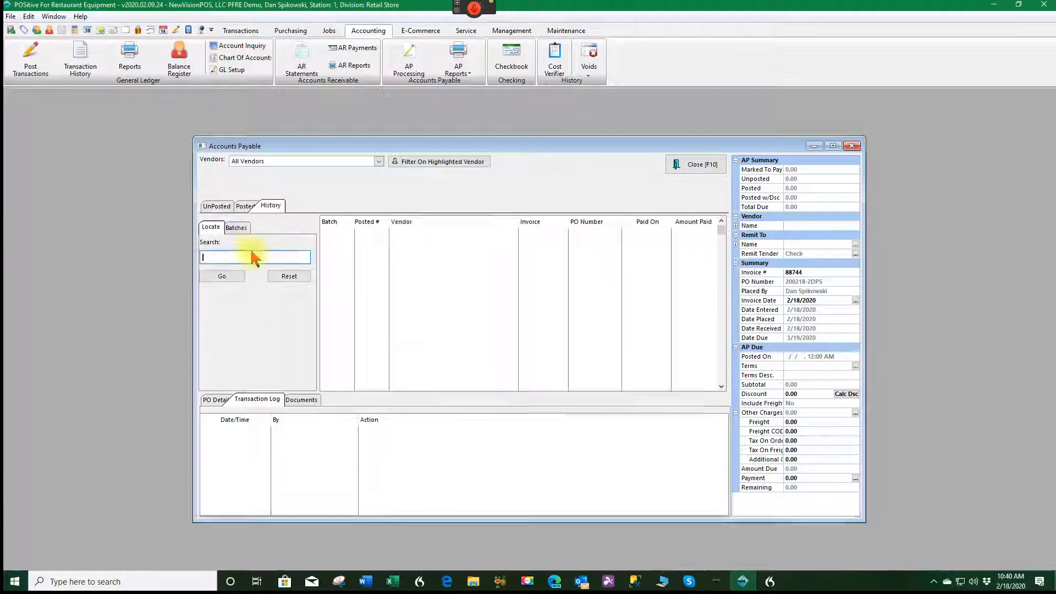
click(236, 228)
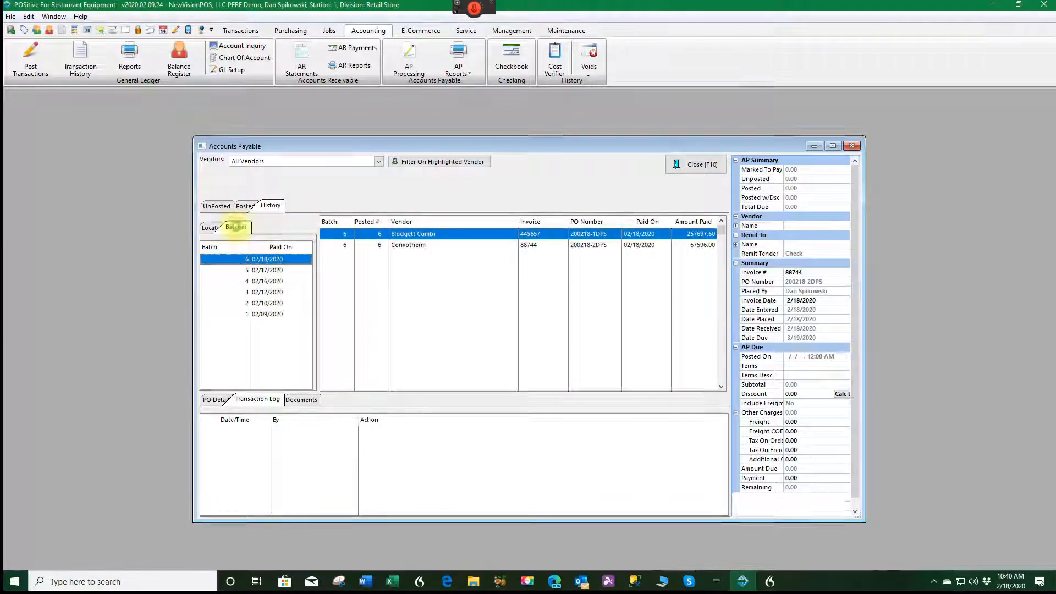
click(273, 270)
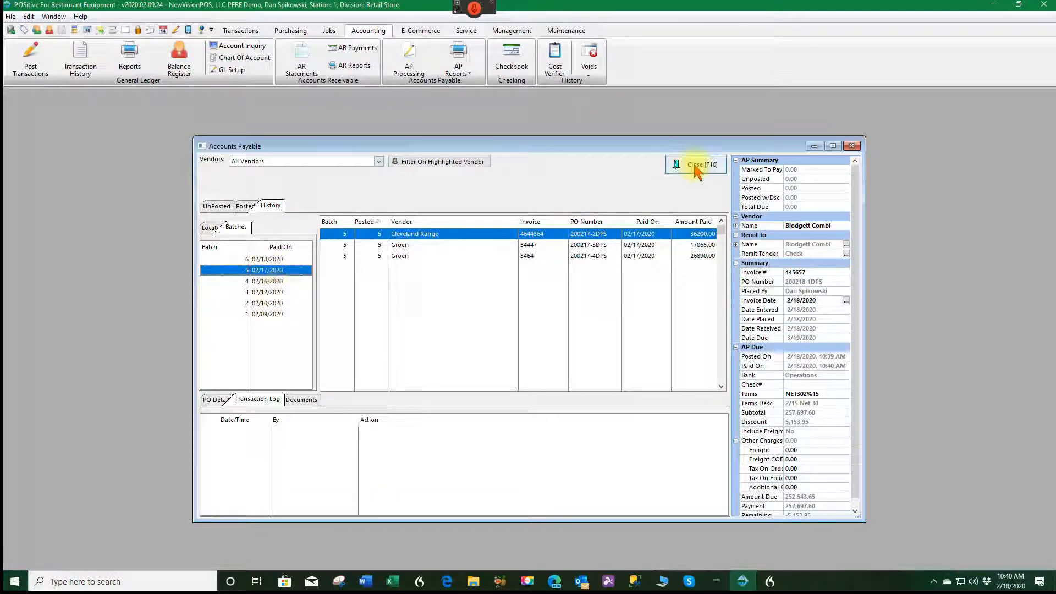
click(691, 163)
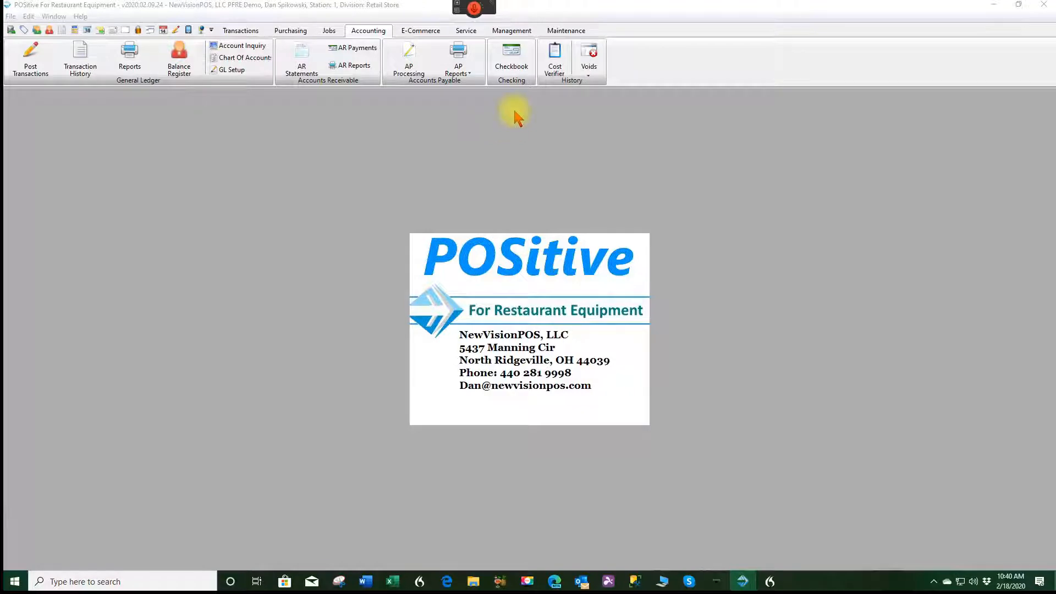
Open the Operations checkbook register and examine the unnumbered Convotherm and Blodgett Combi checks
click(512, 58)
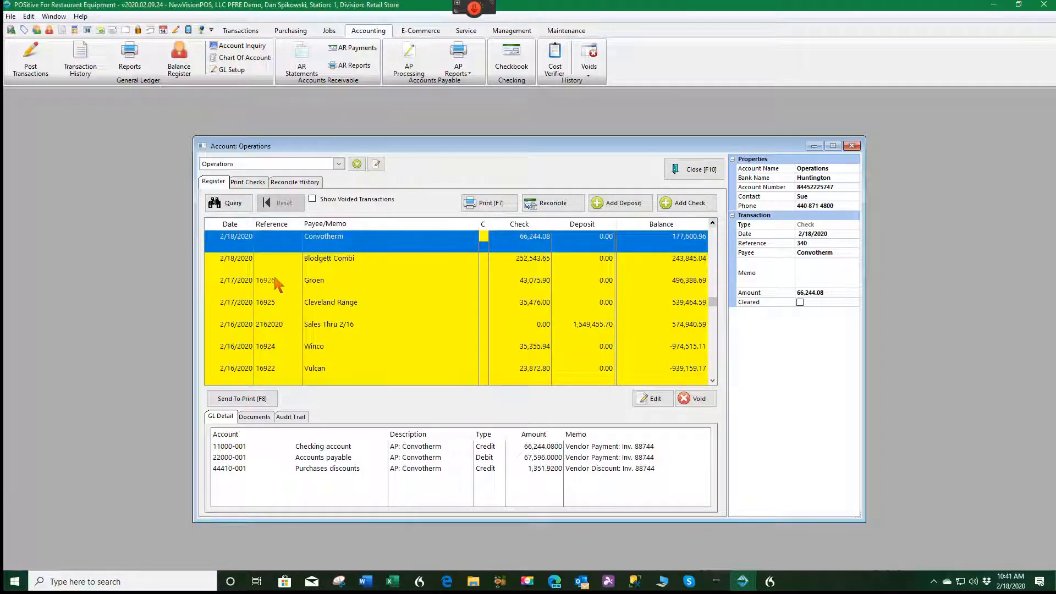
click(258, 242)
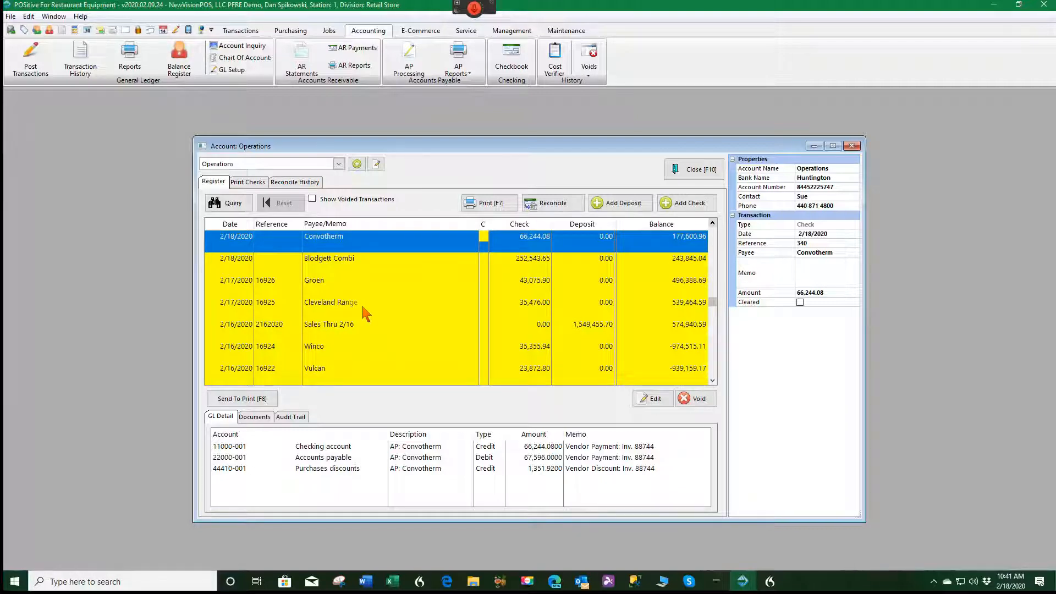
click(308, 250)
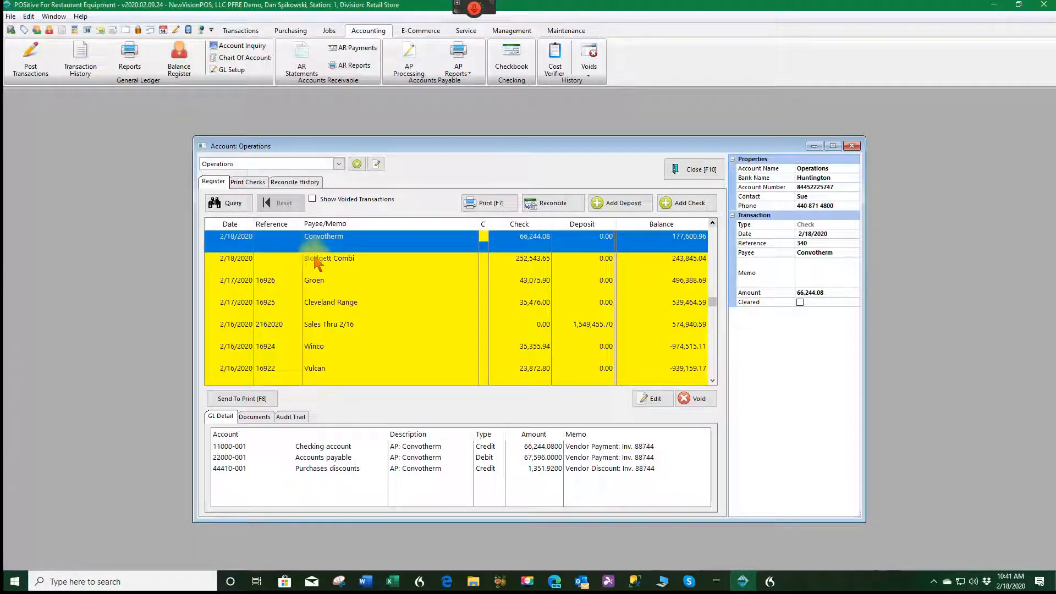
Inspect the unnumbered Blodgett Combi check and the list of checks to print, and return to the register for the last used check number
click(318, 263)
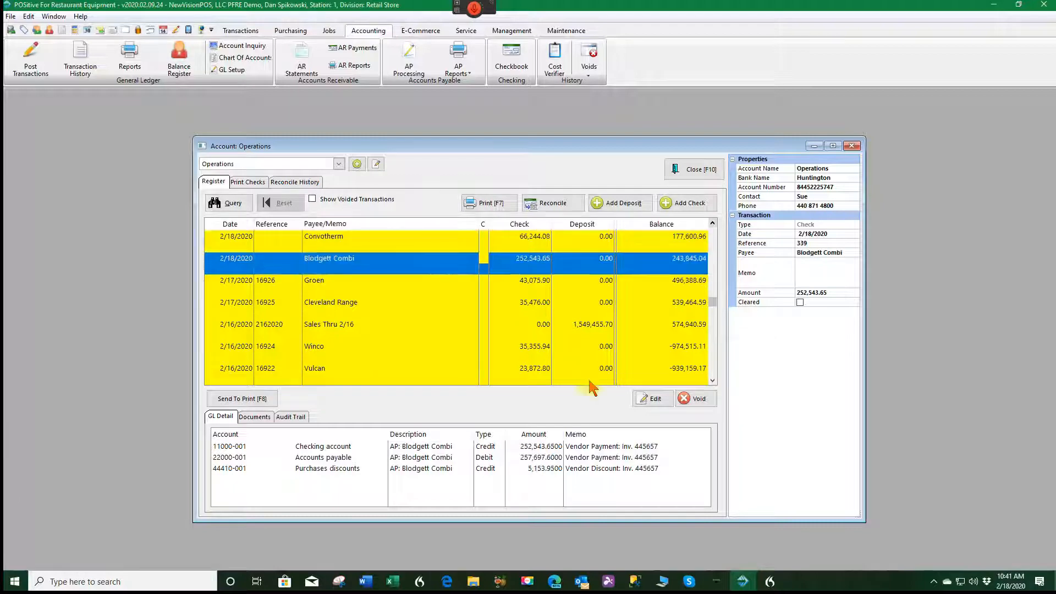
click(652, 399)
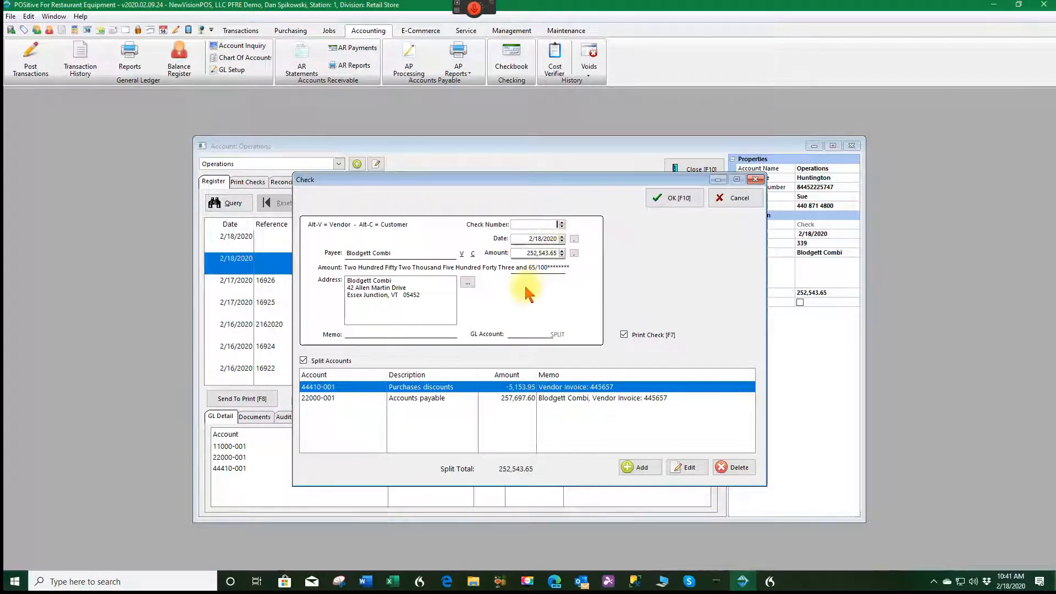
click(737, 198)
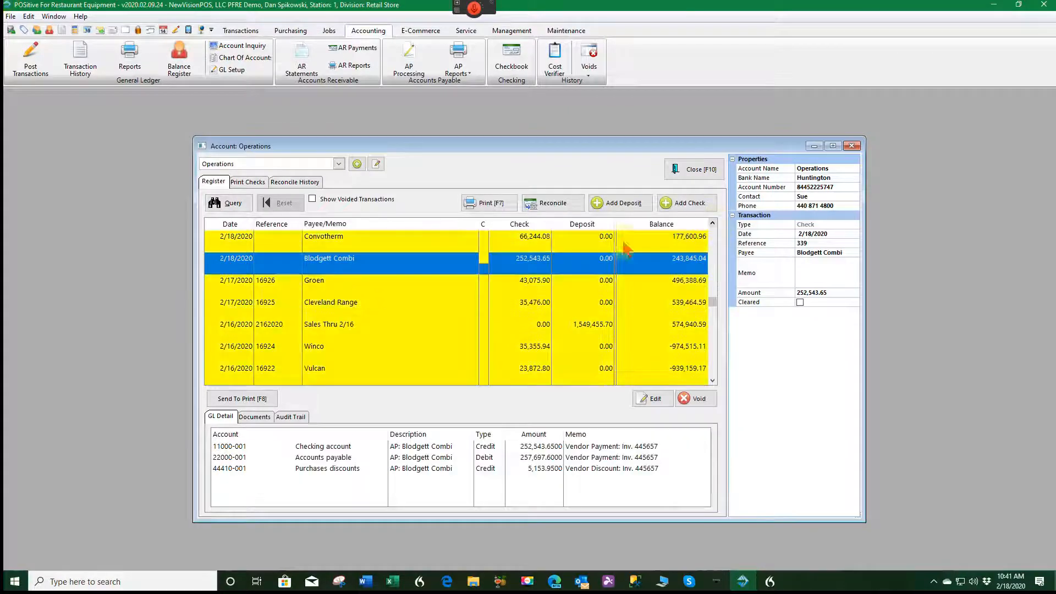
click(248, 182)
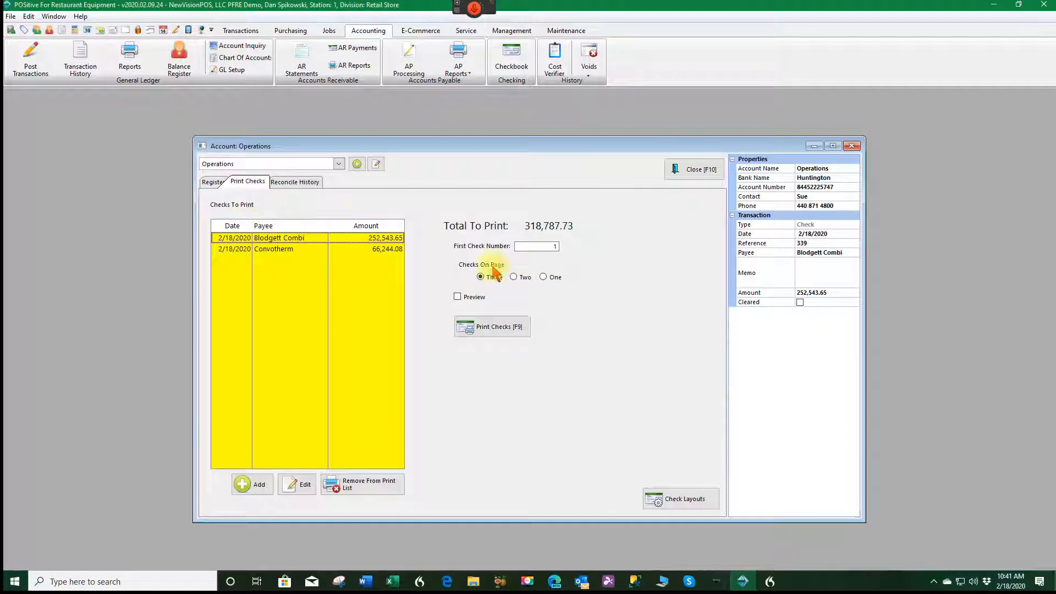
click(212, 182)
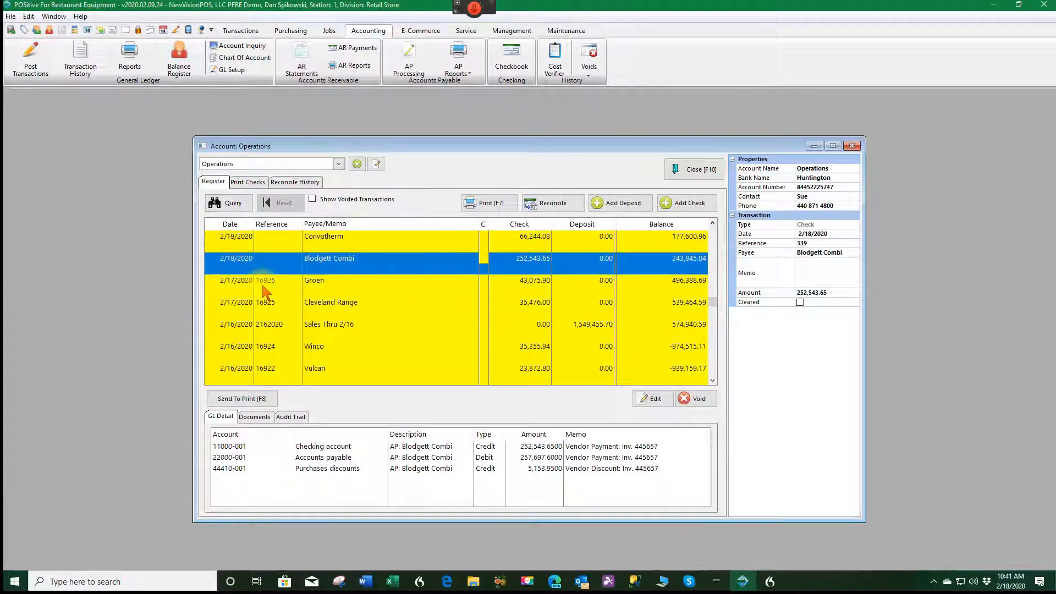
Set up check printing with first check number 16927, one check per page, and preview enabled
click(247, 183)
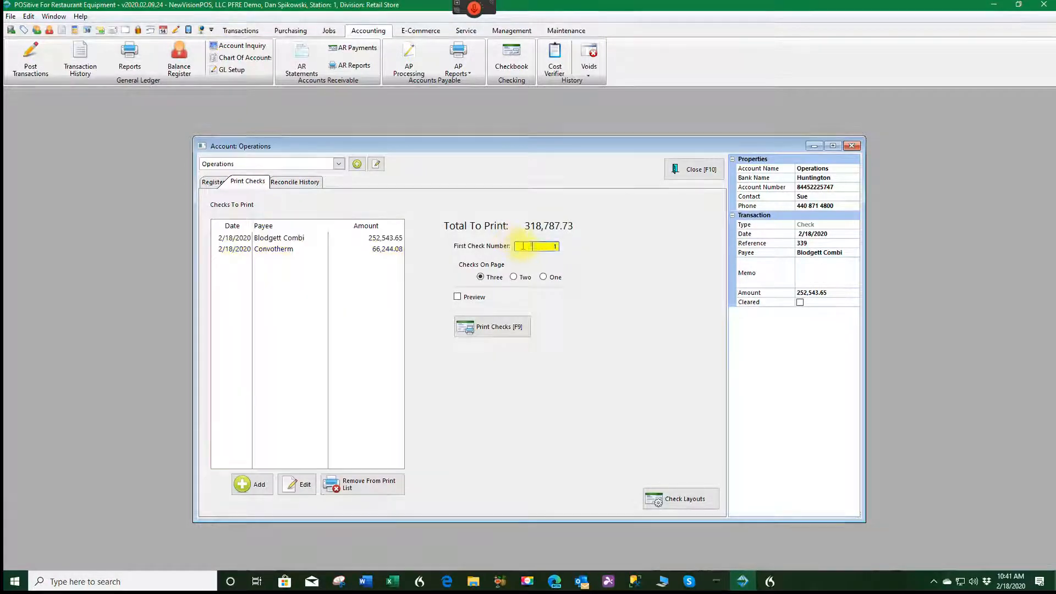
drag(523, 246, 606, 289)
text(16)
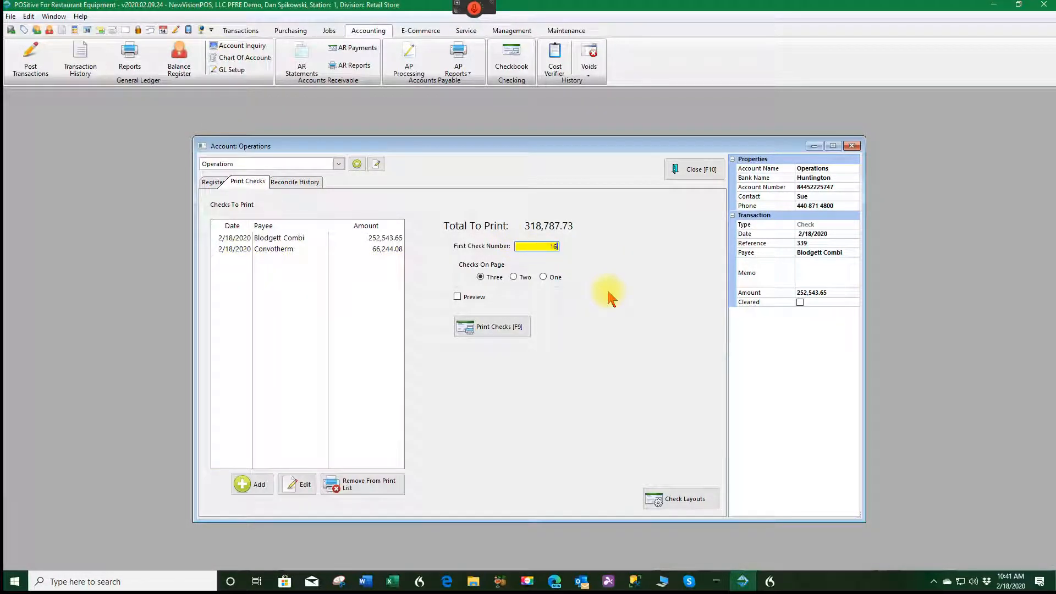
text(927)
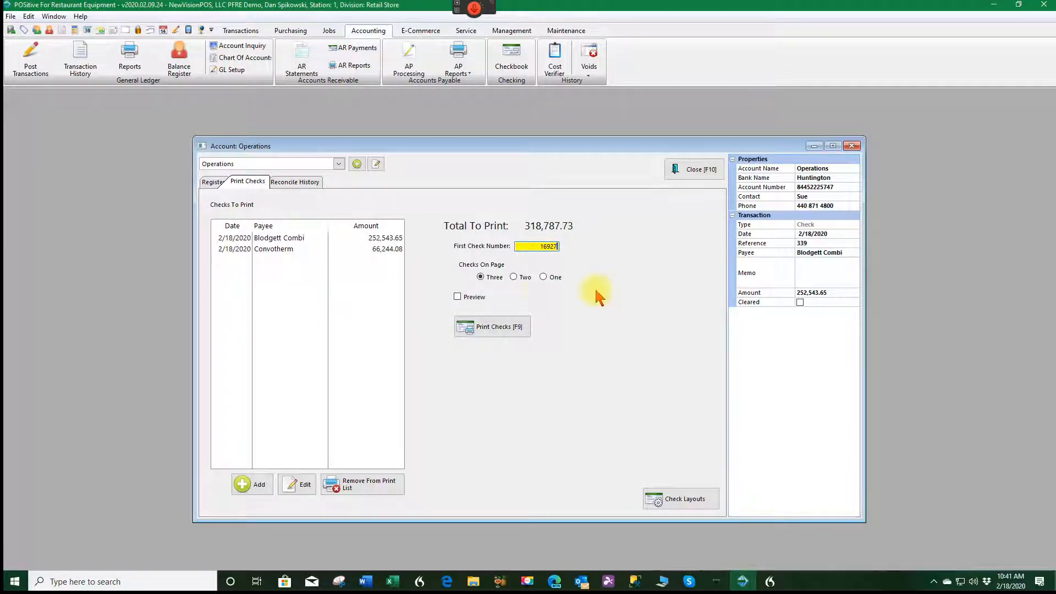
click(545, 277)
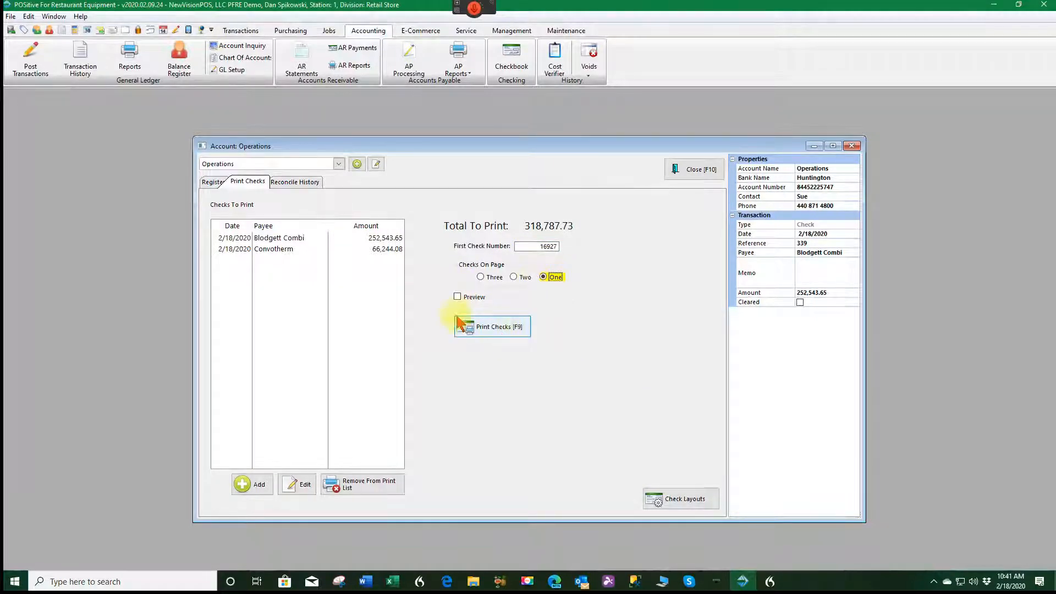
click(457, 296)
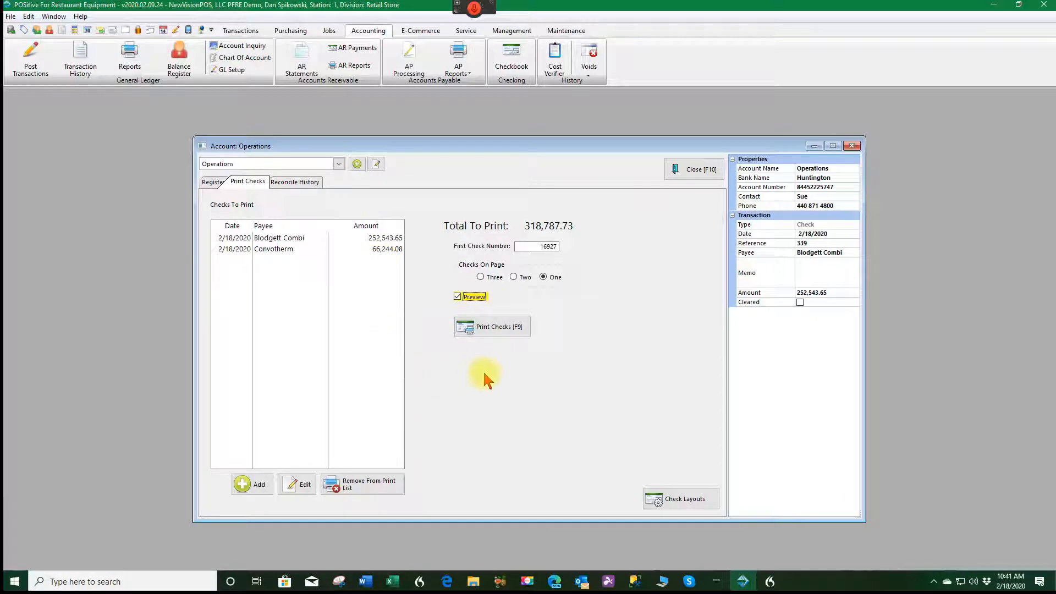
Print the Blodgett Combi and Convotherm checks through the preview, and review their numbers in the register before closing the checkbook
click(486, 333)
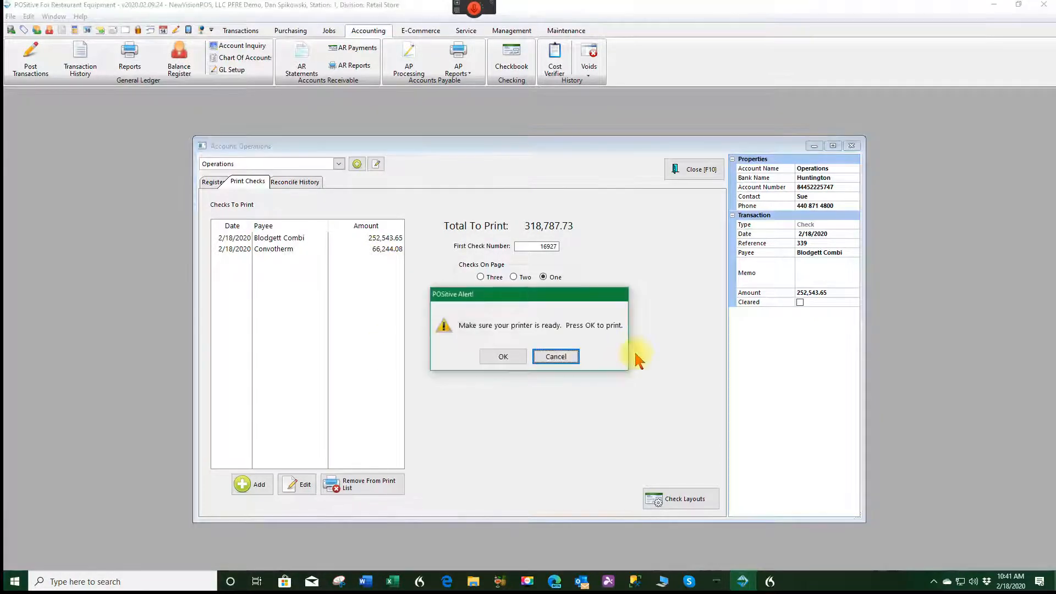
click(501, 357)
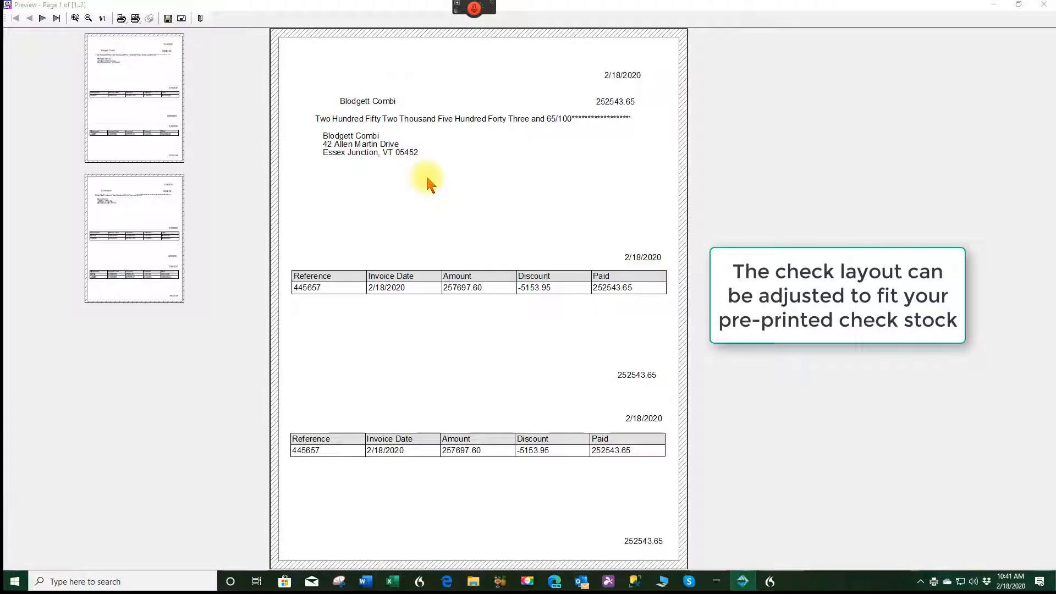
click(104, 242)
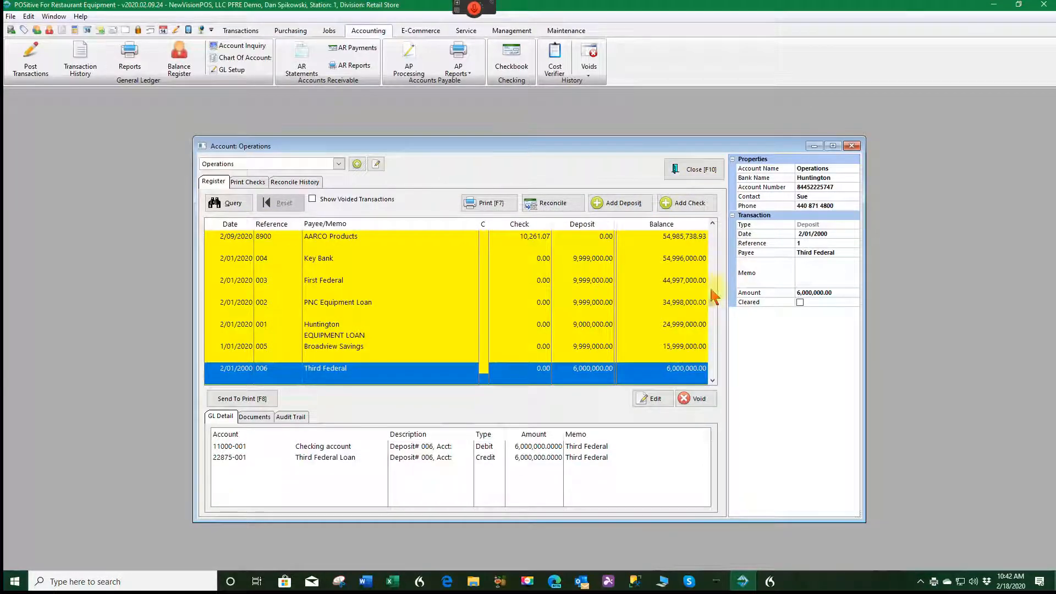
drag(712, 301, 713, 222)
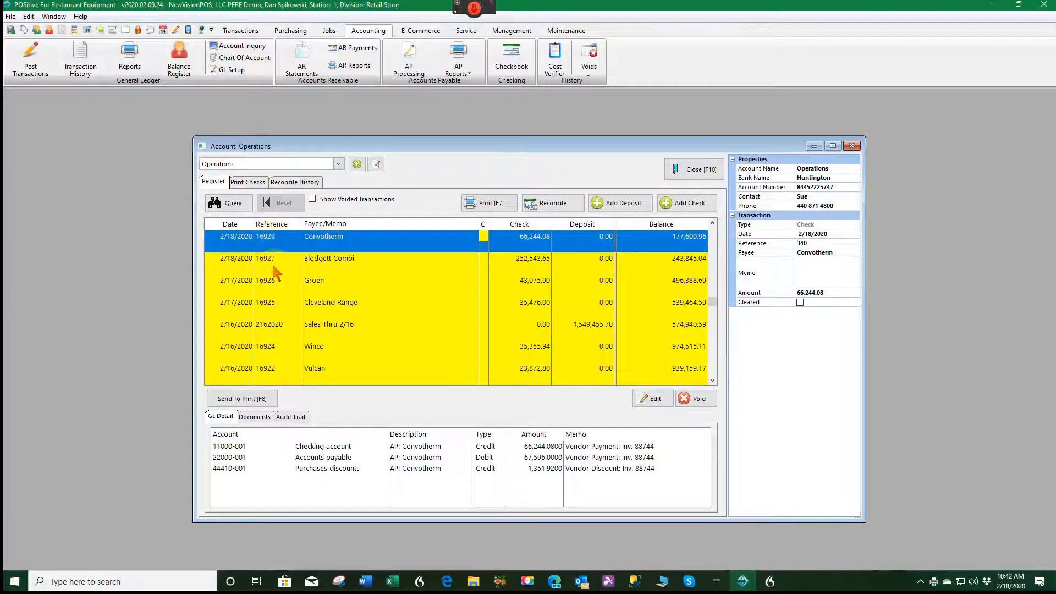
click(699, 173)
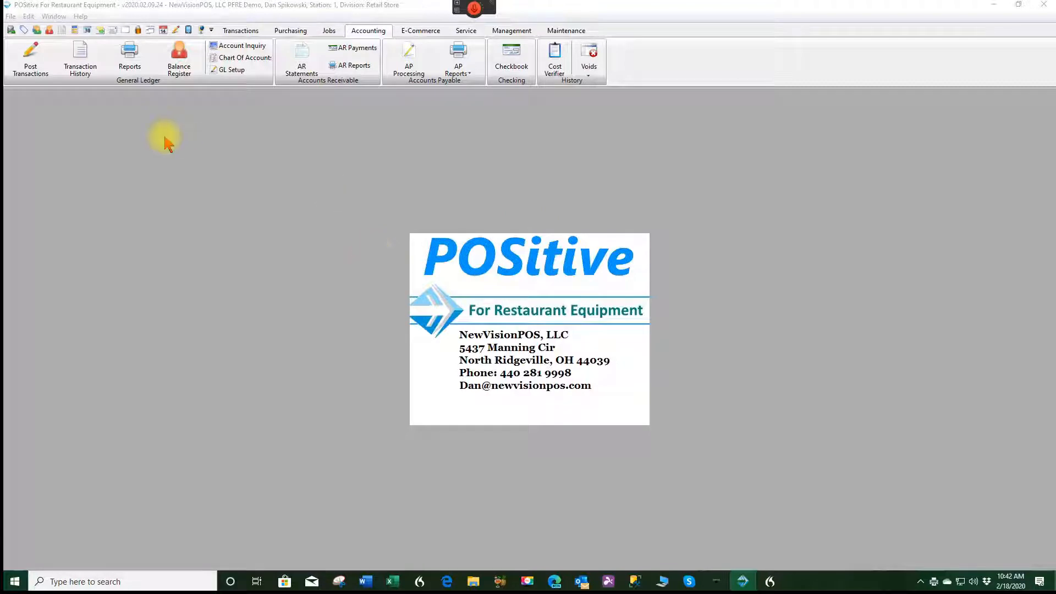
Check the pending sales orders for remaining open orders, and close the orders list
click(242, 30)
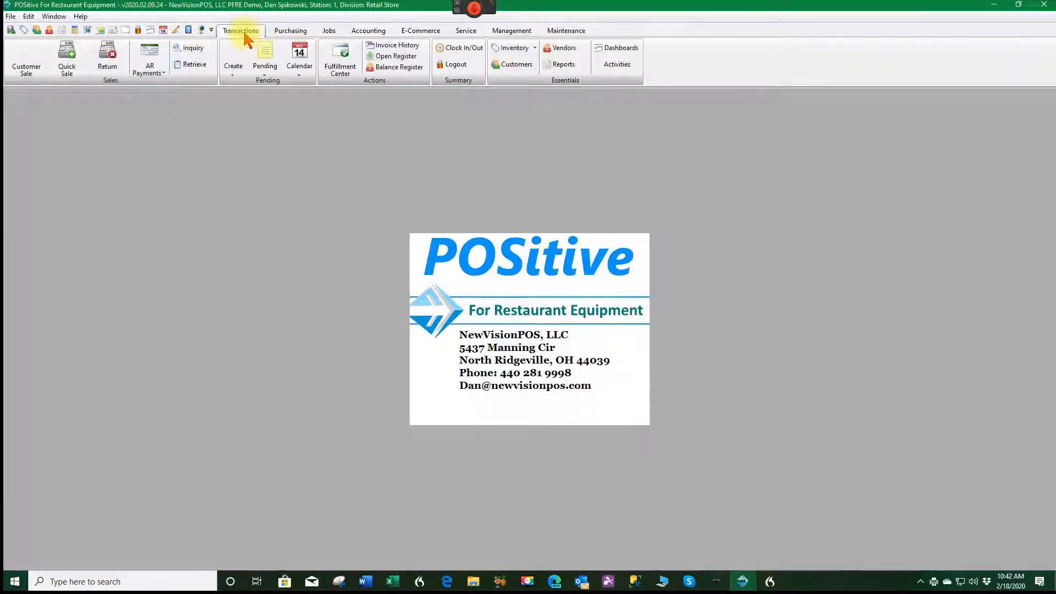
click(264, 60)
click(292, 97)
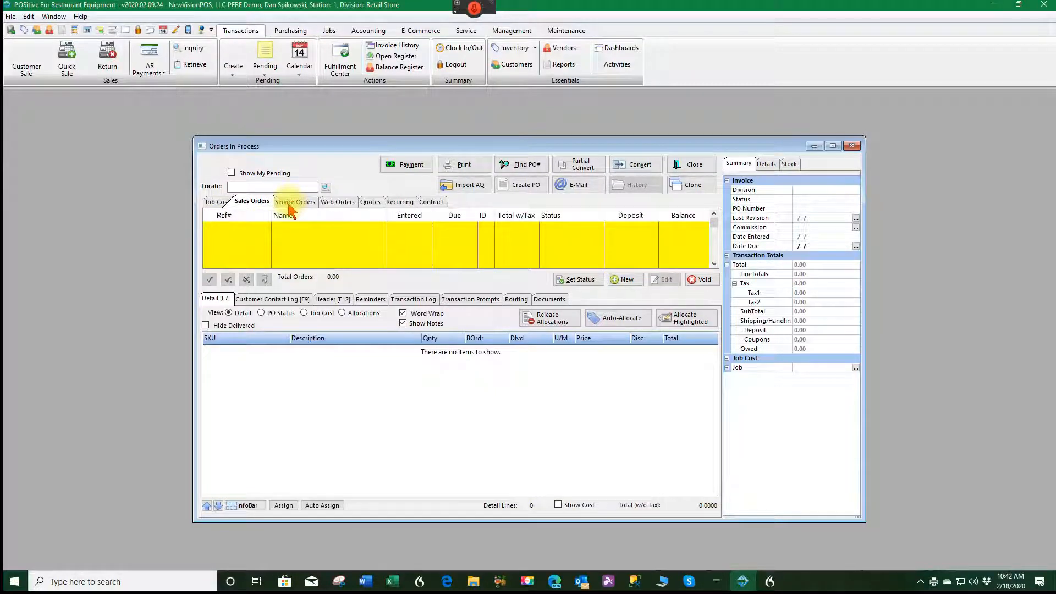
click(688, 164)
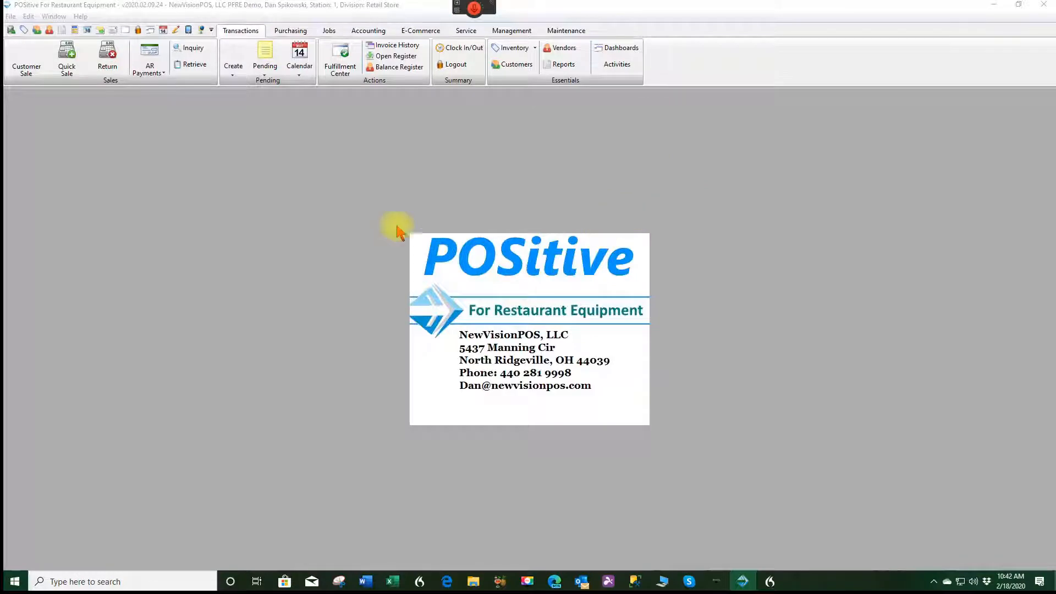
click(253, 263)
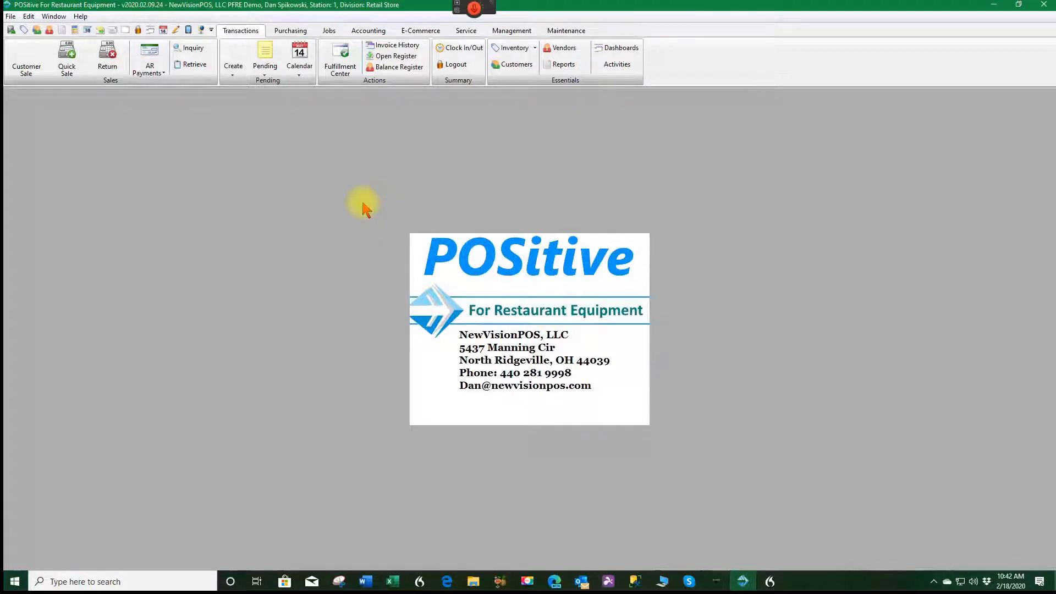
Start a customer payment for Carrabba's Italian Grill and enter the full balance as payment on the open invoice
click(150, 61)
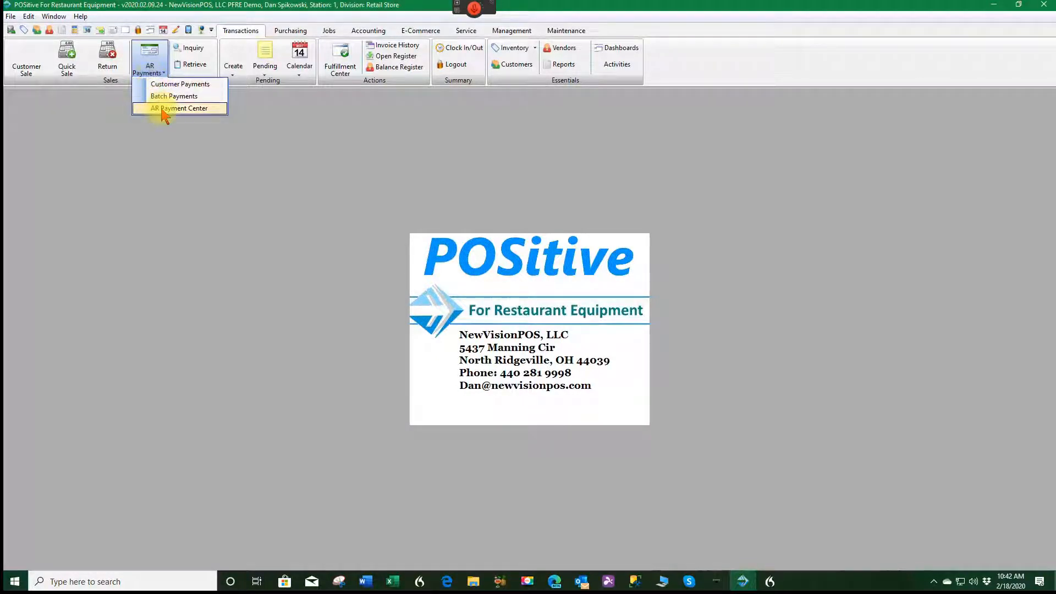
click(161, 85)
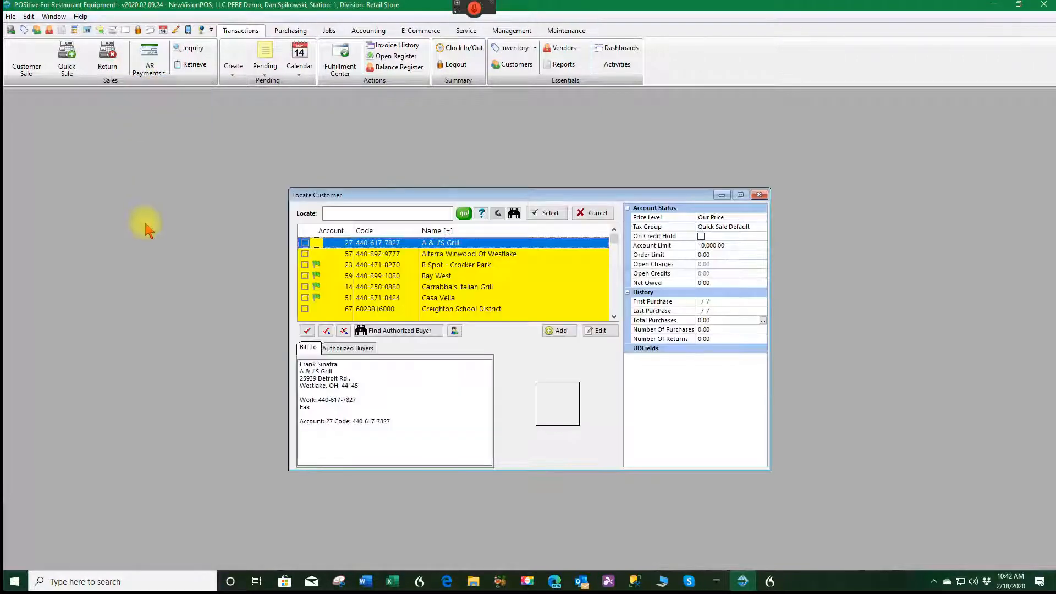
click(457, 289)
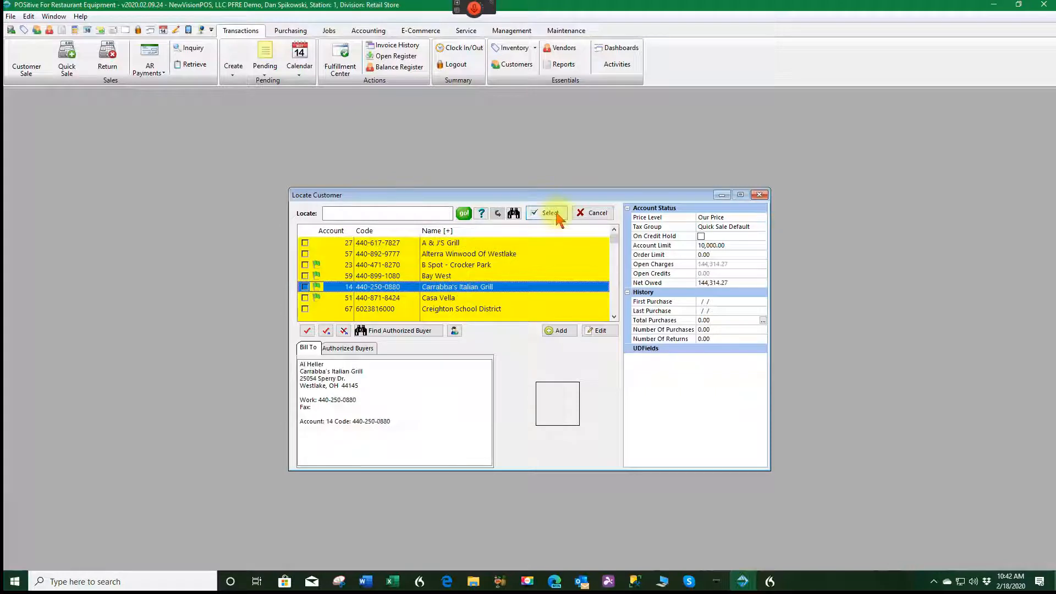
click(556, 214)
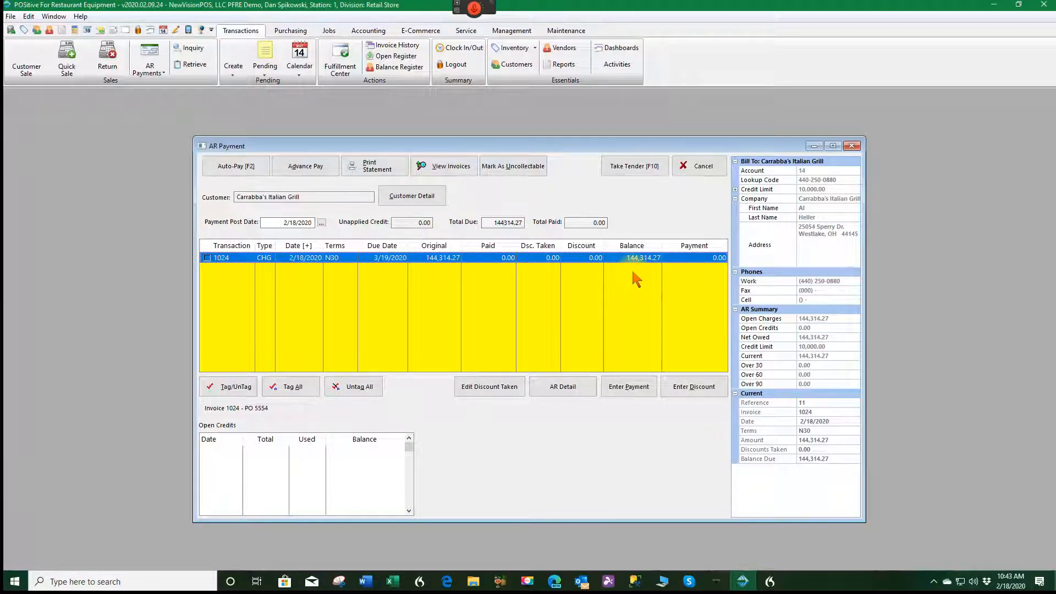
click(629, 392)
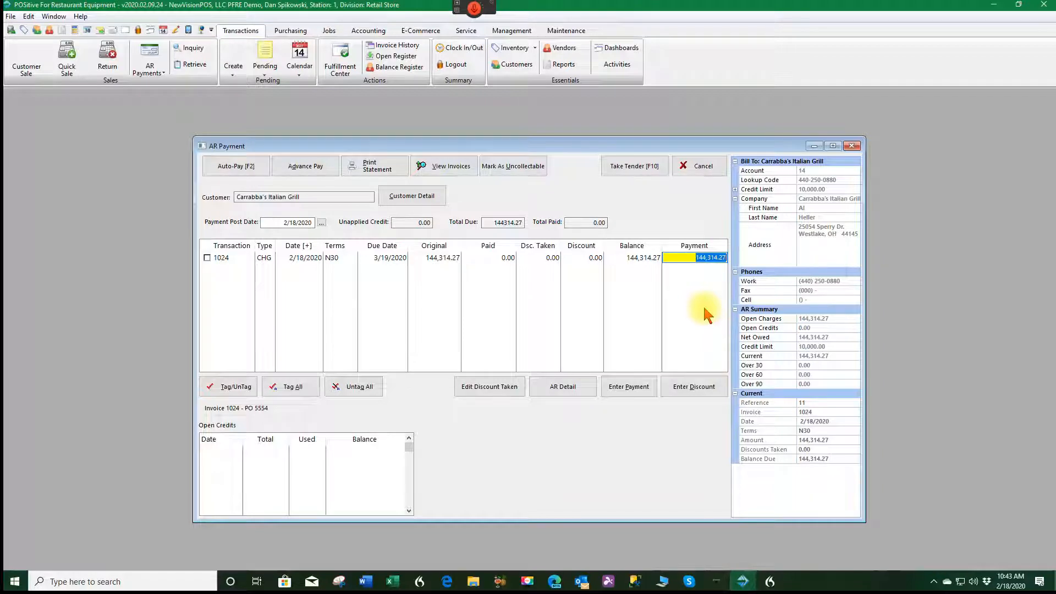
Confirm the payment and tender the full amount by check with check number 5547
click(628, 173)
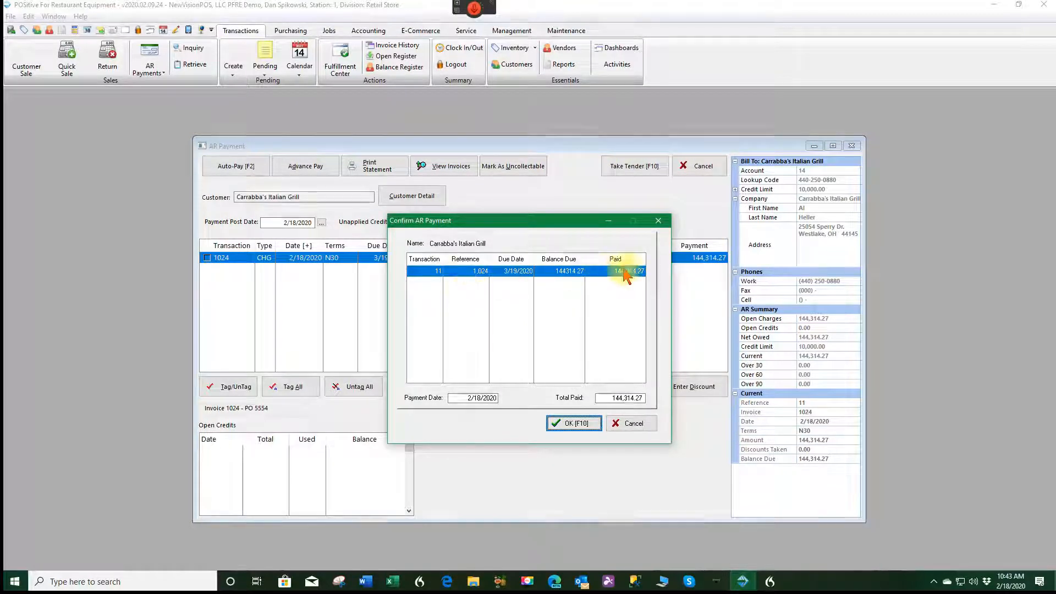
click(573, 425)
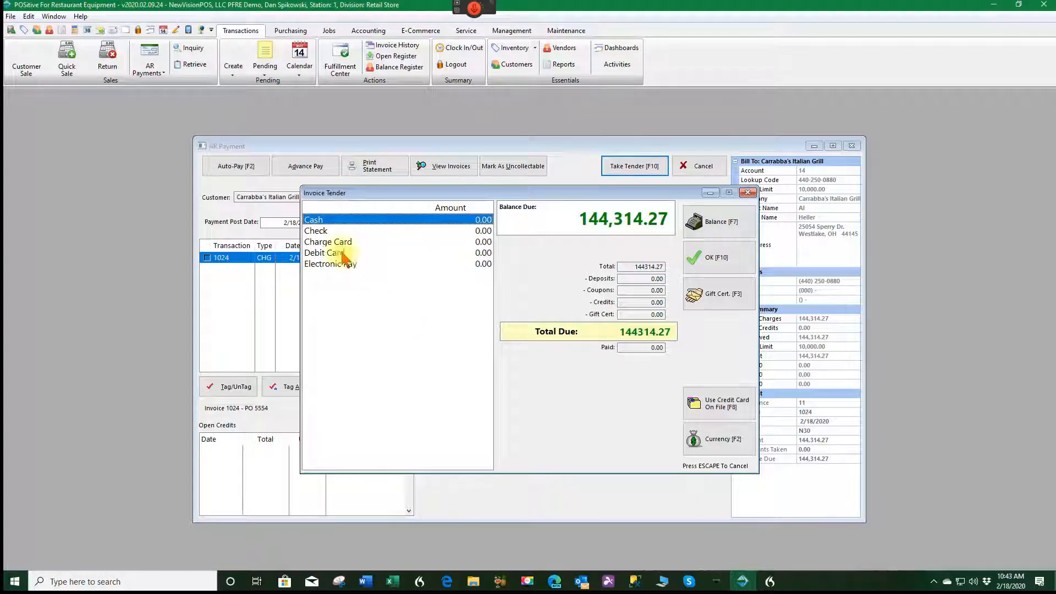
click(313, 231)
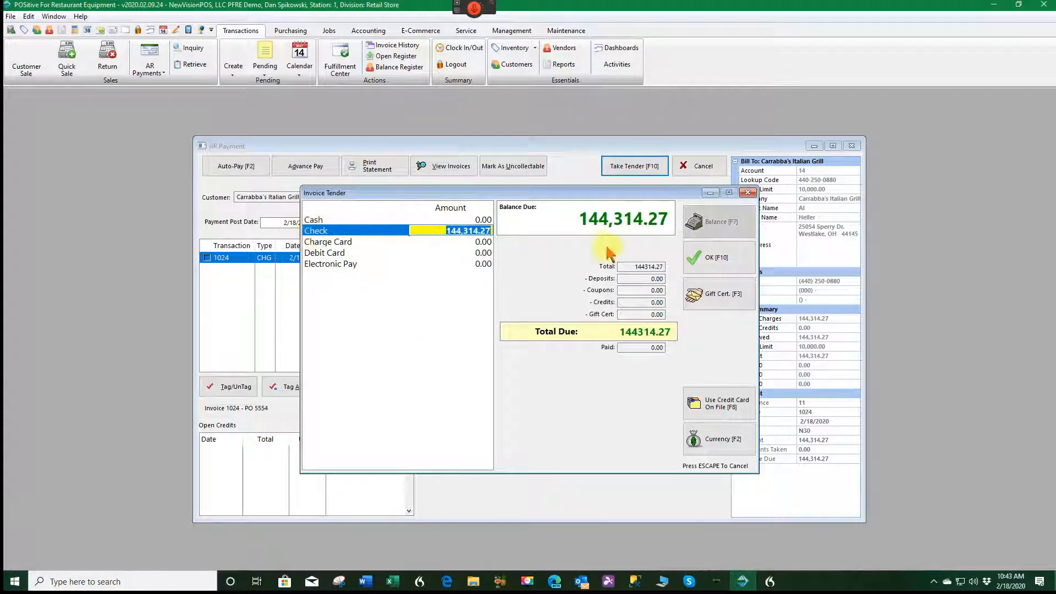
click(728, 260)
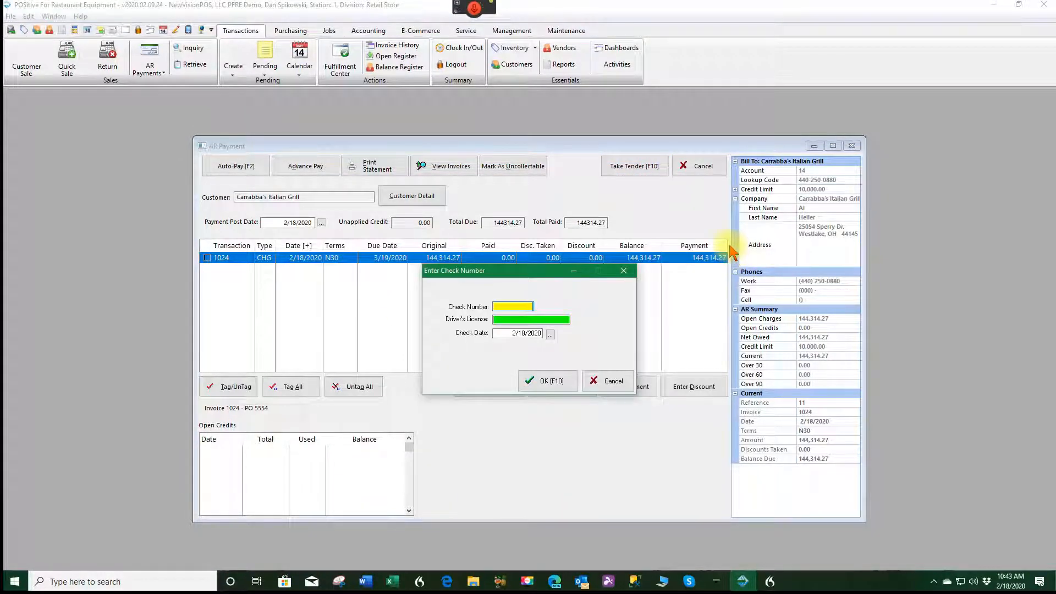
text(5547)
click(550, 381)
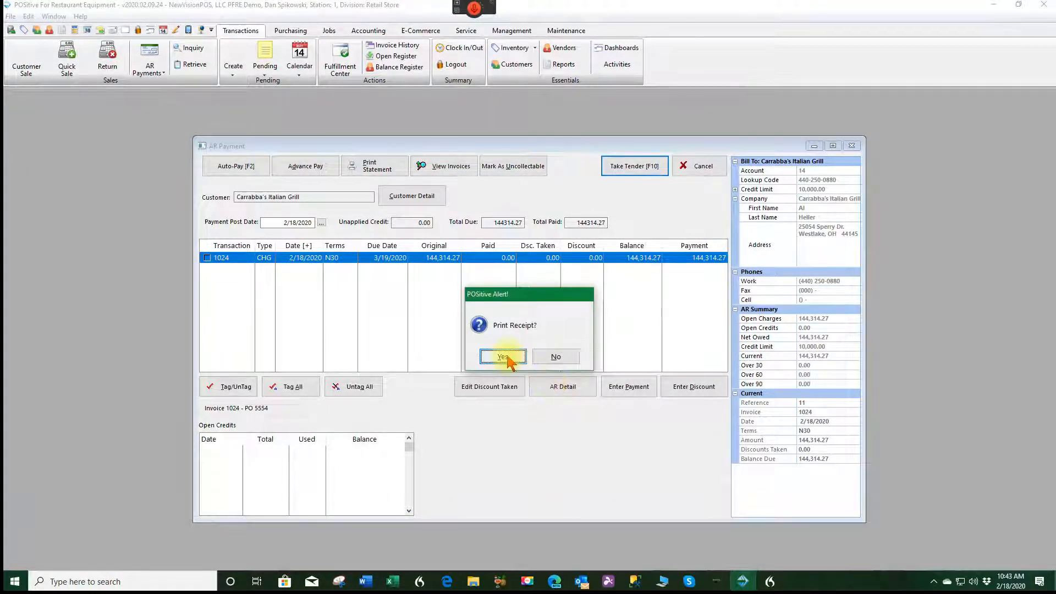
Preview the payment receipt, close it, and finish without selecting another customer
click(503, 357)
click(536, 400)
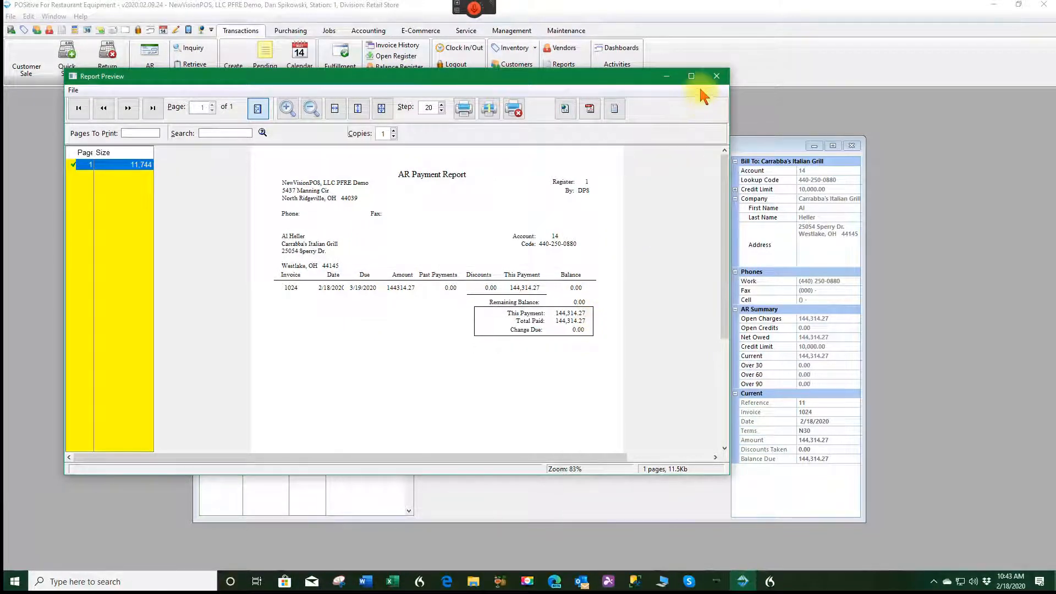
click(715, 78)
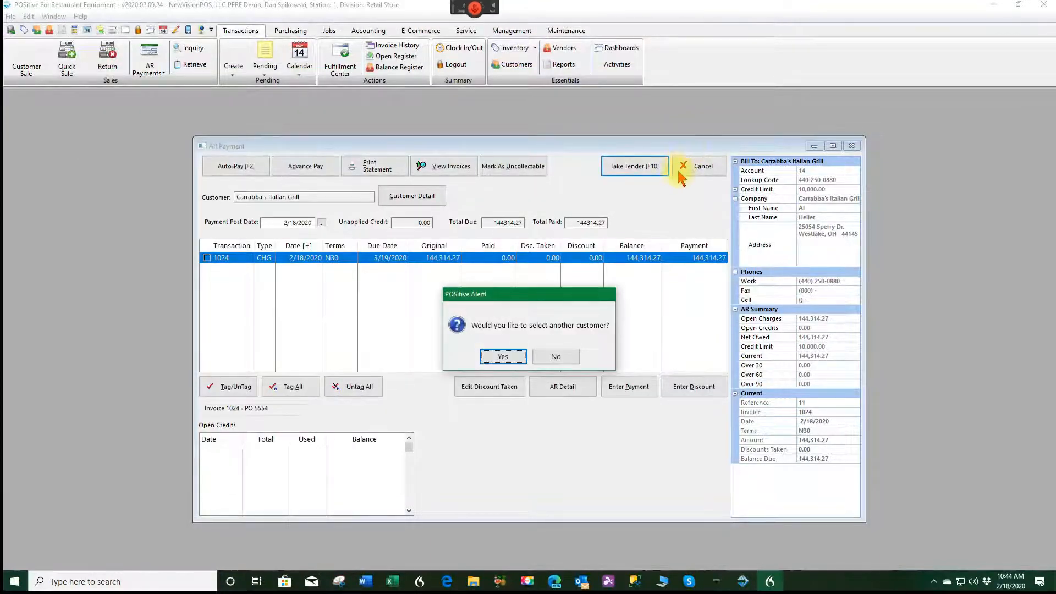
click(554, 358)
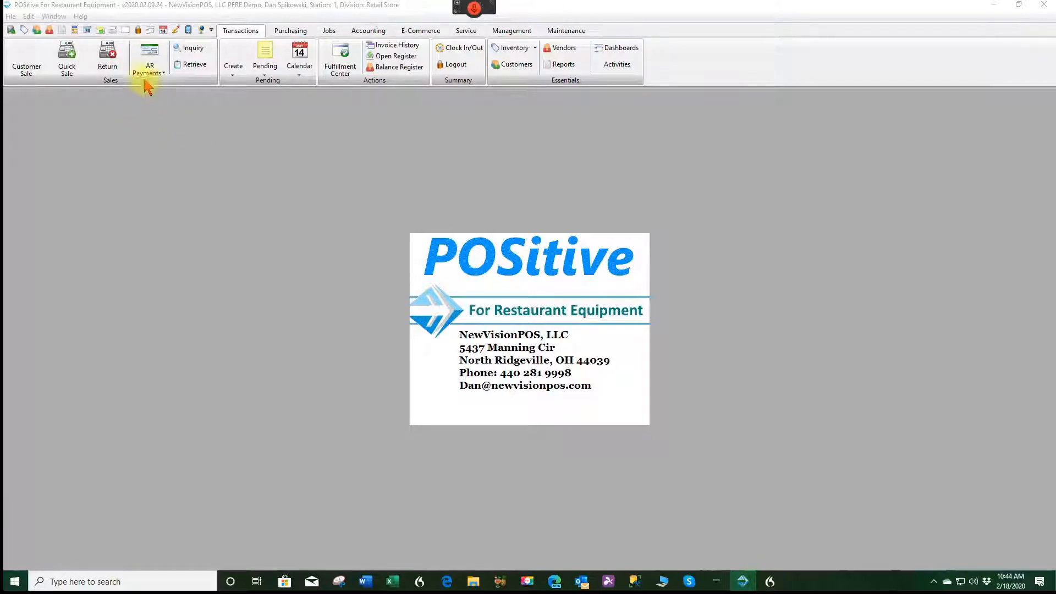
Open the AR Payment Center and view the payment transactions available for reversal
click(149, 65)
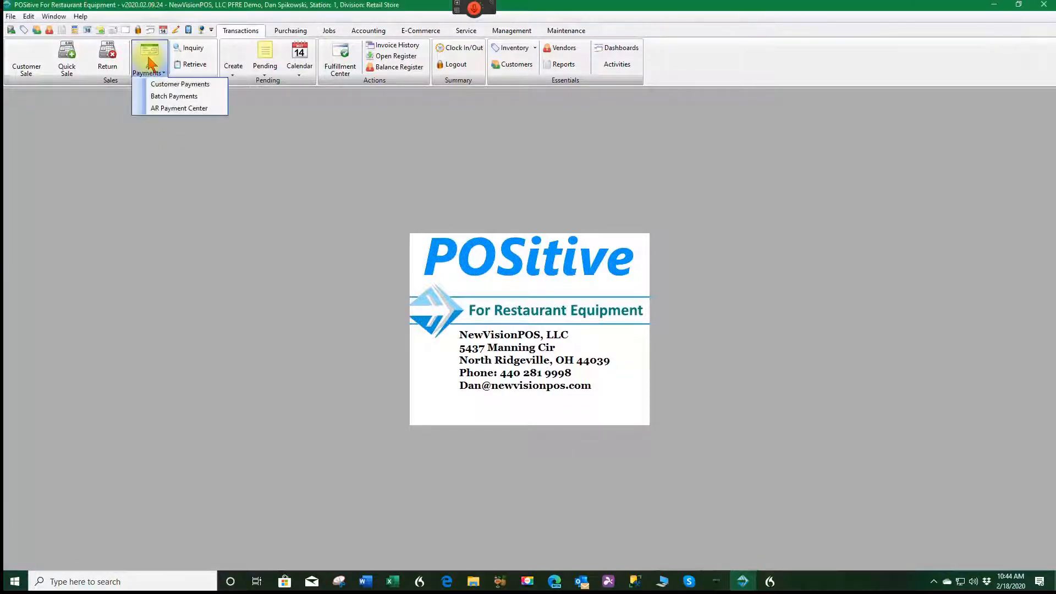
click(157, 111)
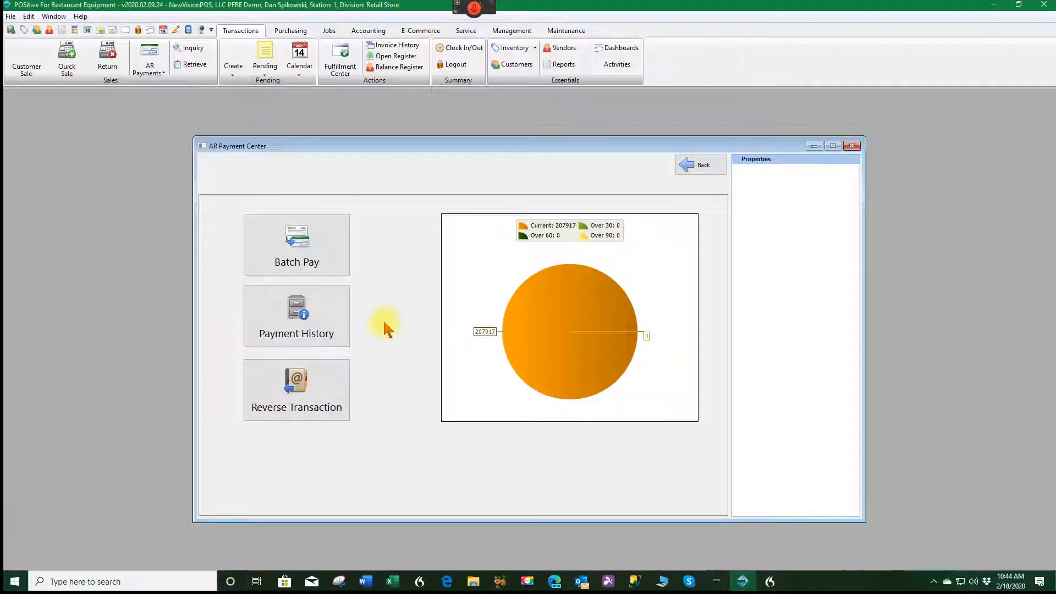
click(297, 391)
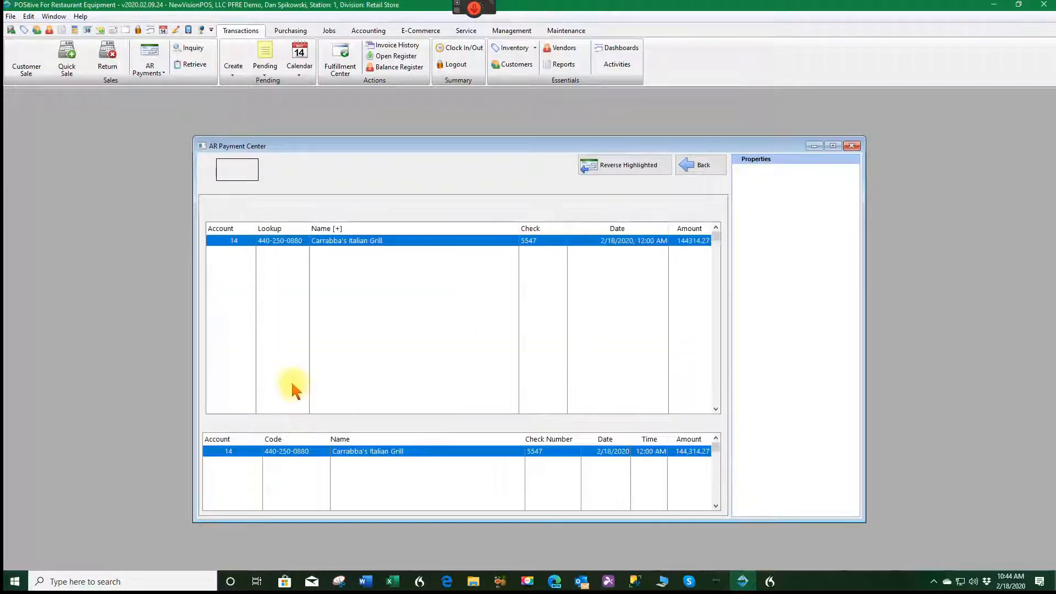